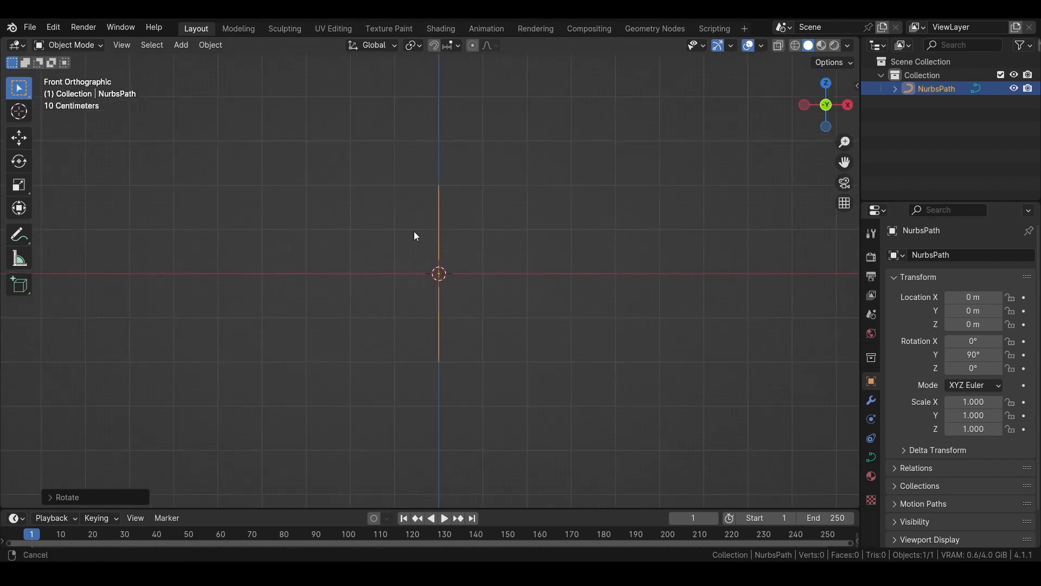
Enter Edit Mode on the vertical path, select its second-lowest control point and set the snap target to Vertex
{"action": "key", "text": "Tab"}
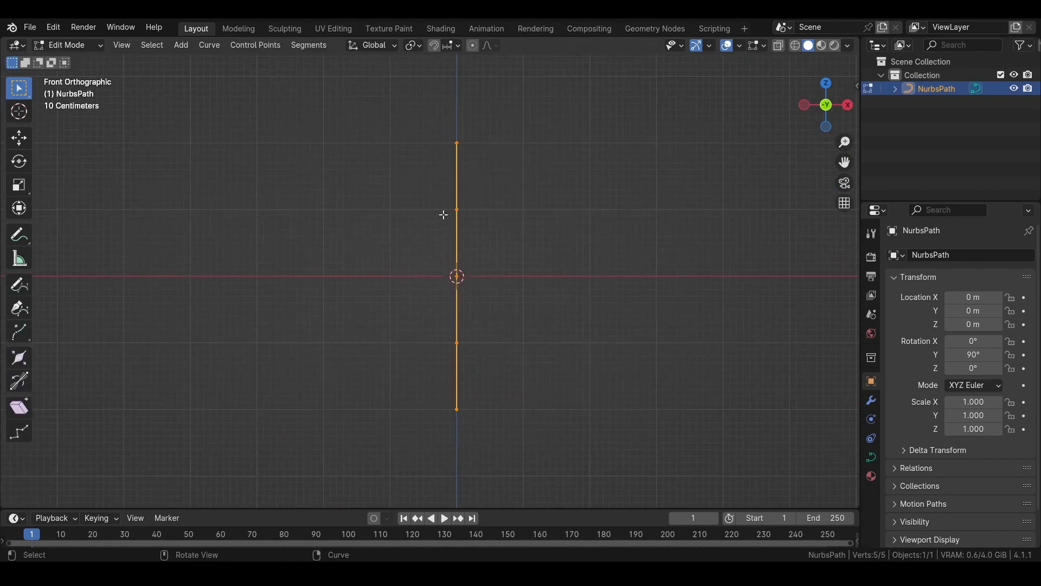
{"action": "left_click", "coordinate": [69, 45]}
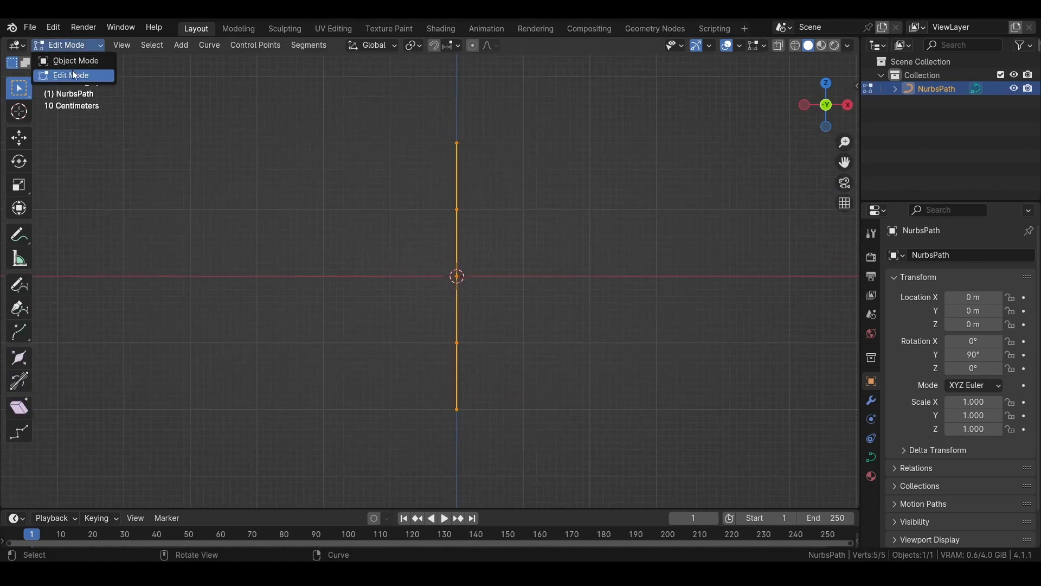
{"action": "left_click", "coordinate": [68, 47]}
{"action": "left_click", "coordinate": [457, 342]}
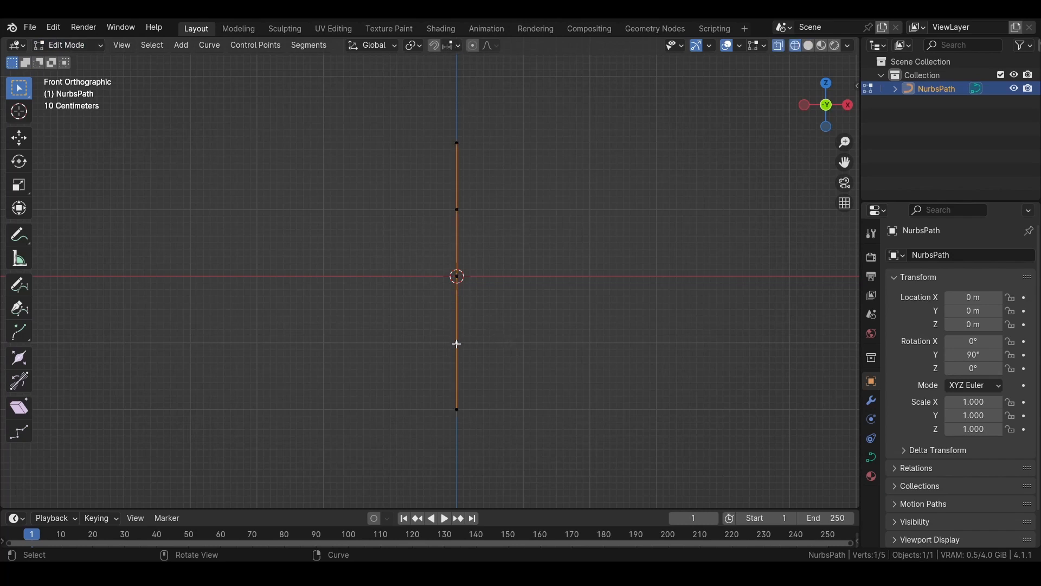
{"action": "left_click", "coordinate": [452, 46]}
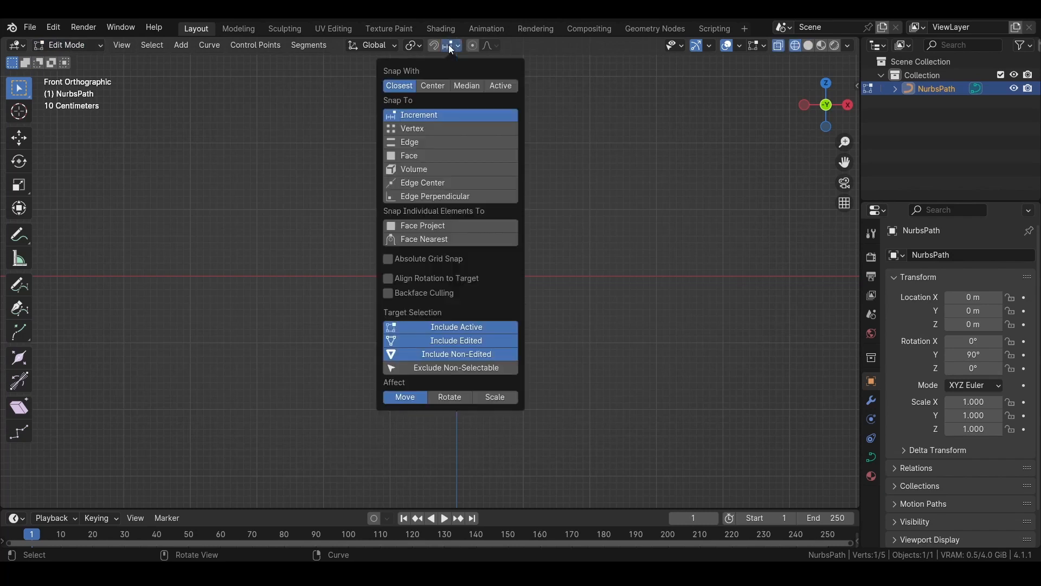
{"action": "left_click", "coordinate": [428, 129]}
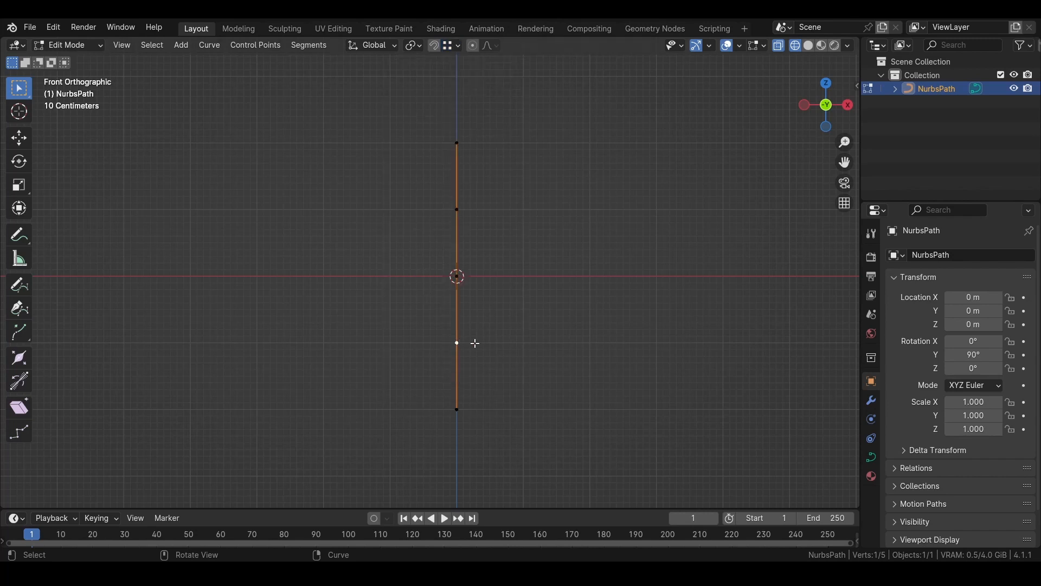
Lower the second-lowest control point 1 m along Z to the path's end point and pull it outward along X
{"action": "key", "text": "g"}
{"action": "key", "text": "z"}
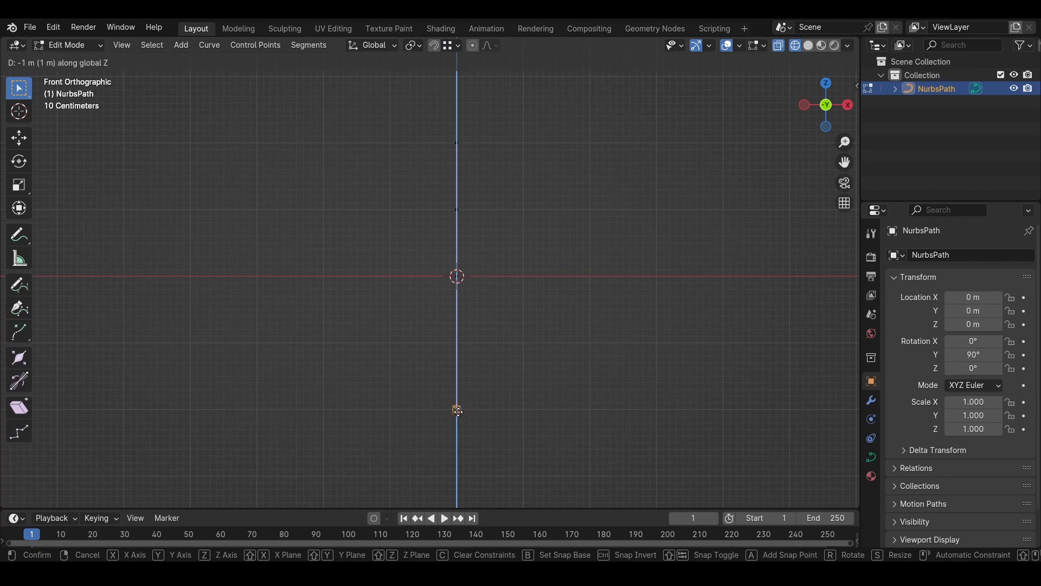
{"action": "left_click", "coordinate": [480, 403]}
{"action": "key", "text": "g"}
{"action": "key", "text": "x"}
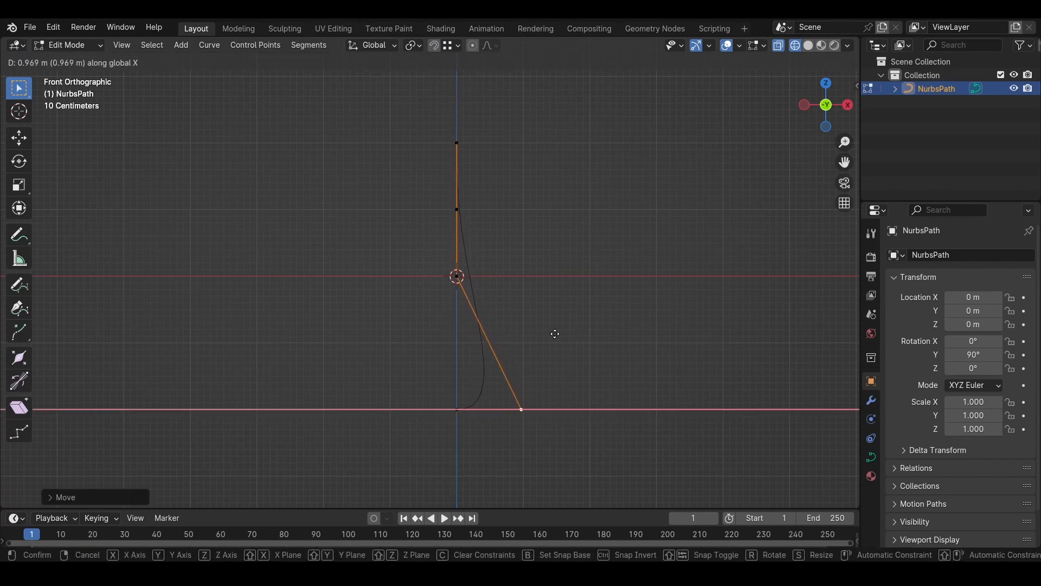
{"action": "left_click", "coordinate": [560, 350]}
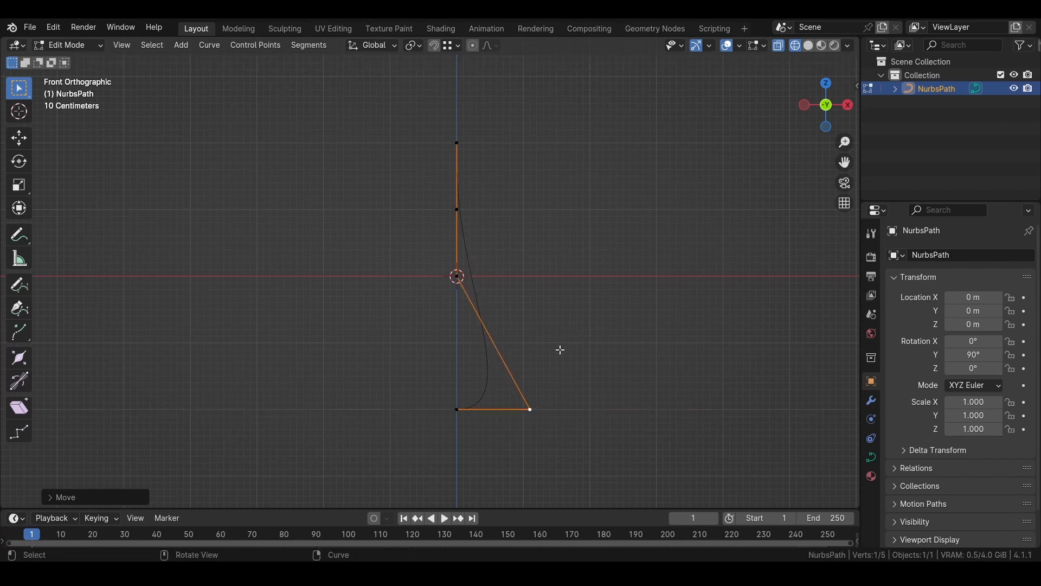
Lower the control point at the origin along Z to about halfway towards the base
{"action": "left_click", "coordinate": [455, 411]}
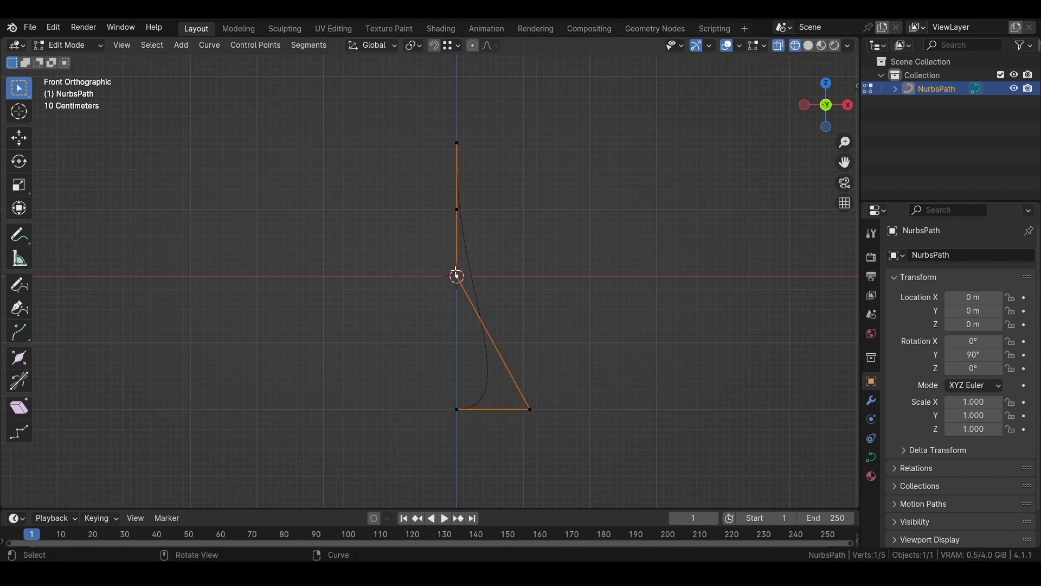
{"action": "left_click_drag", "start_coordinate": [436, 259], "coordinate": [499, 298]}
{"action": "key", "text": "g"}
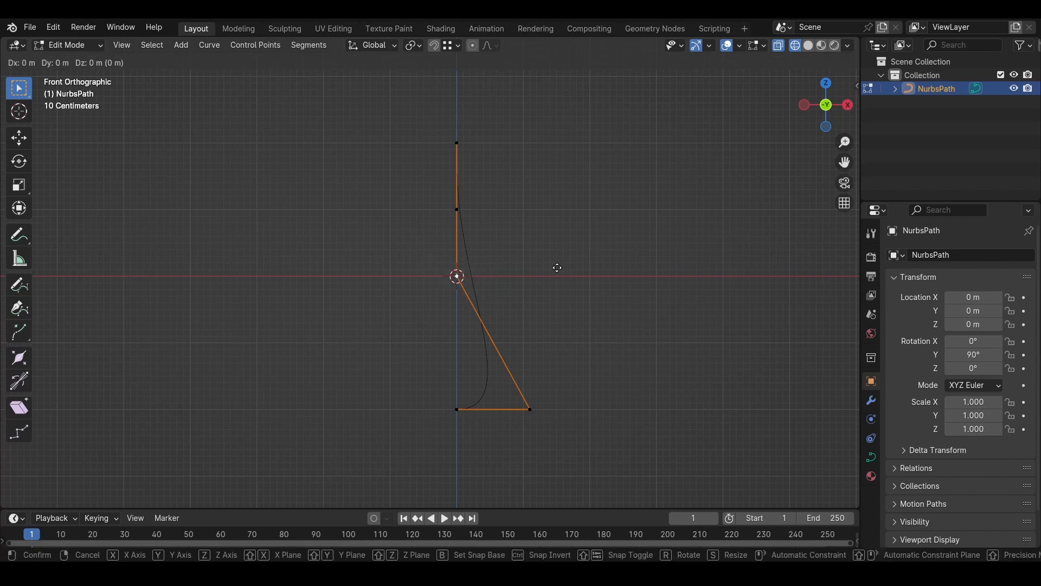
{"action": "key", "text": "z"}
{"action": "left_click", "coordinate": [552, 338]}
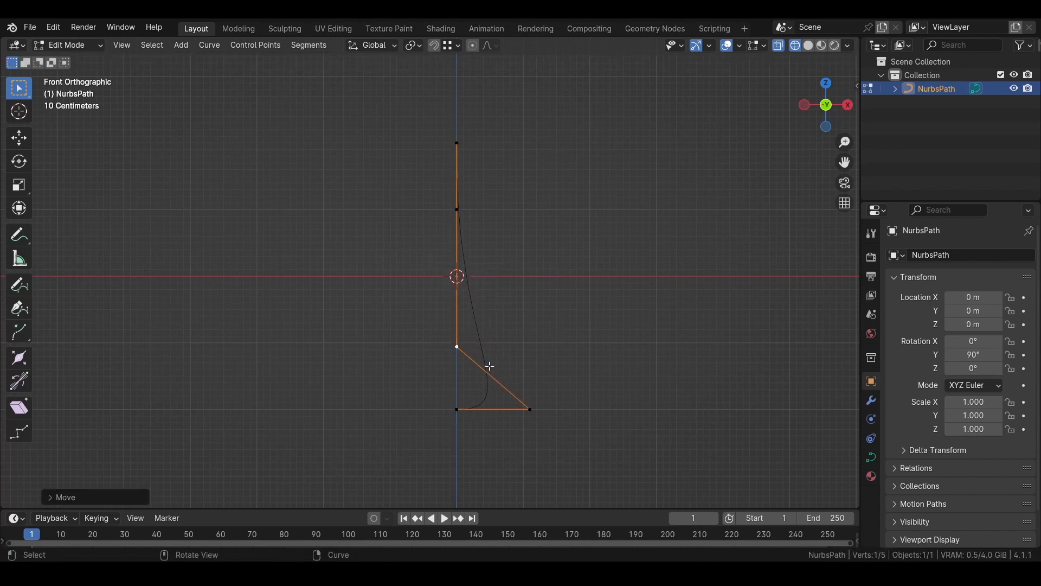
Subdivide the segment between the lowered middle point and the outer base point
{"action": "left_click", "coordinate": [530, 409], "text": "shift"}
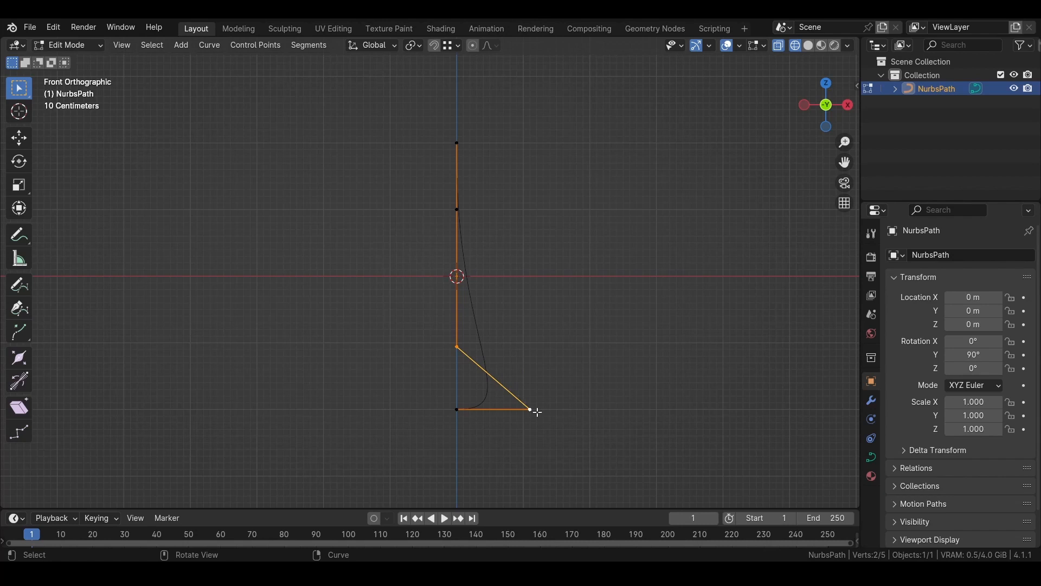
{"action": "right_click", "coordinate": [492, 376]}
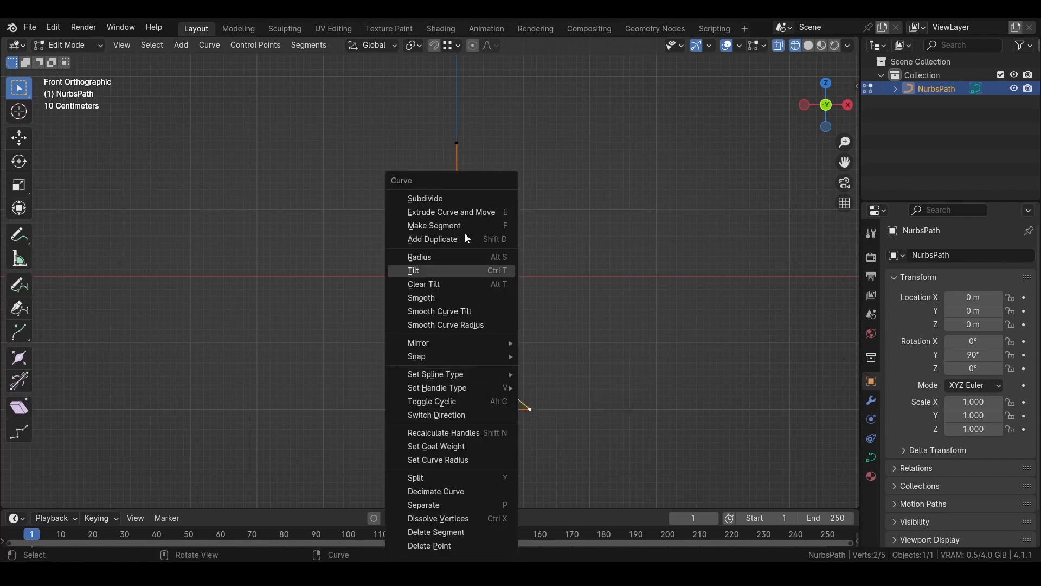
{"action": "left_click", "coordinate": [453, 199]}
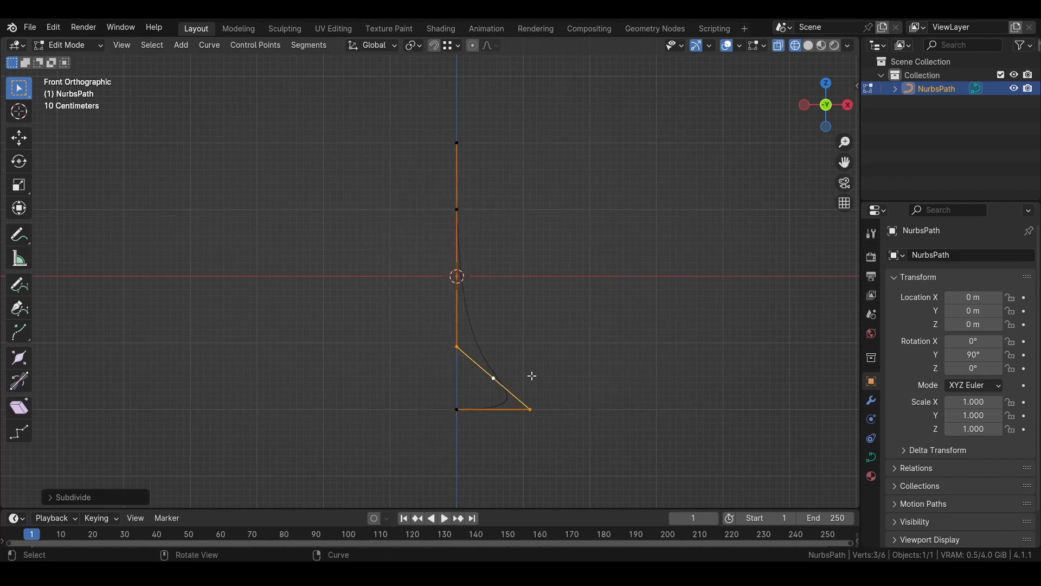
Move the second control point from the path's upper end outward about 1 m along X
{"action": "left_click", "coordinate": [494, 377]}
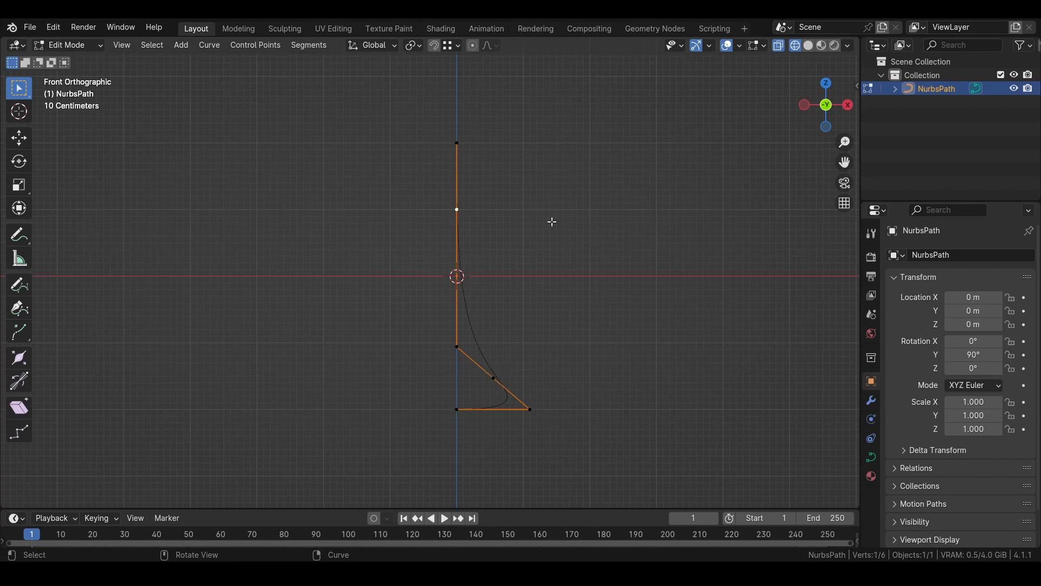
{"action": "key", "text": "g"}
{"action": "key", "text": "x"}
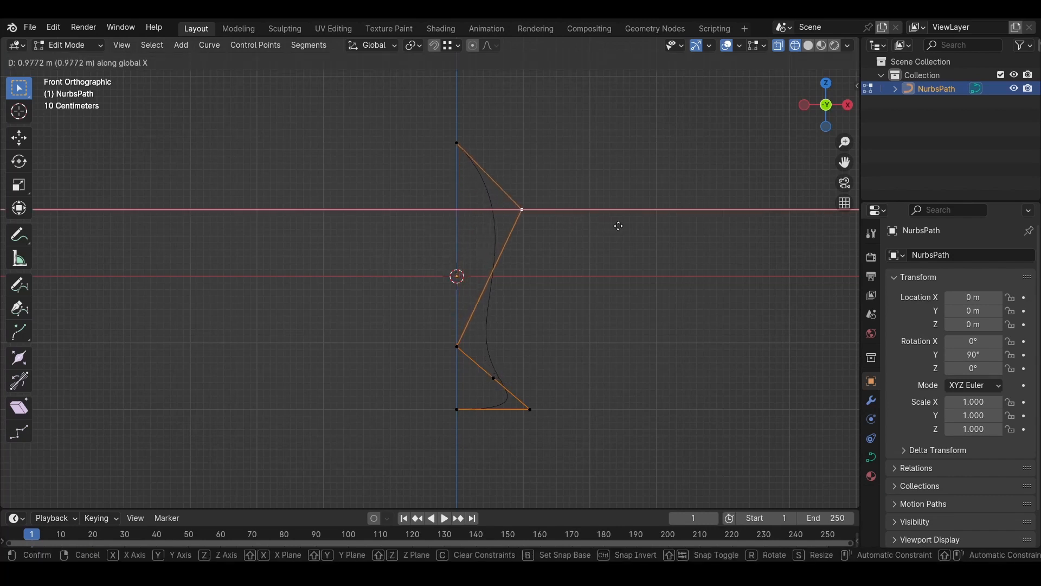
{"action": "left_click", "coordinate": [624, 225]}
Subdivide the long segment below the upper outer point and move the new midpoint inward along X towards the axis
{"action": "left_click", "coordinate": [457, 345], "text": "shift"}
{"action": "right_click", "coordinate": [466, 211]}
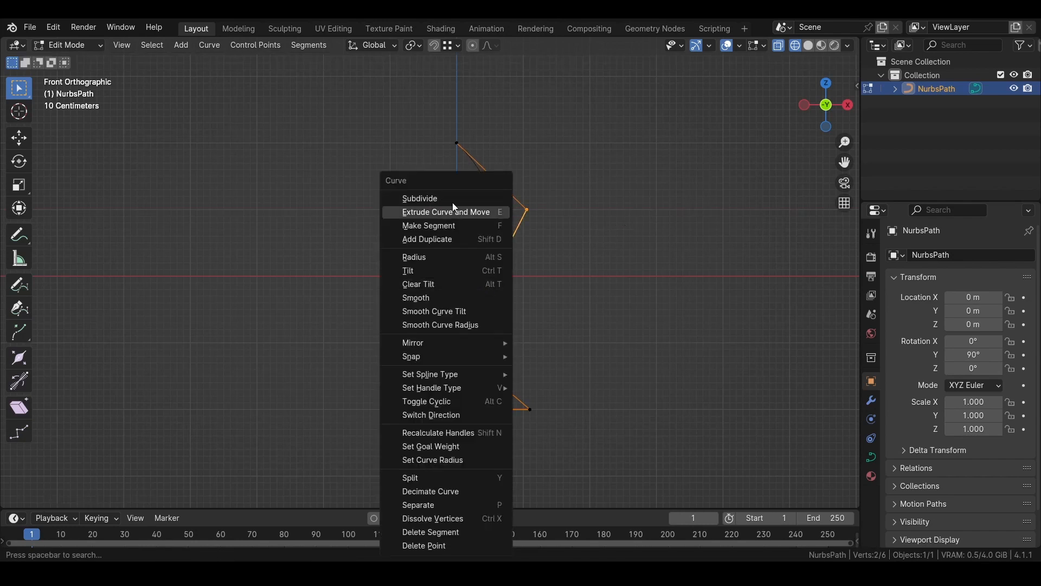
{"action": "left_click", "coordinate": [467, 211]}
{"action": "left_click", "coordinate": [493, 278]}
{"action": "key", "text": "g"}
{"action": "key", "text": "x"}
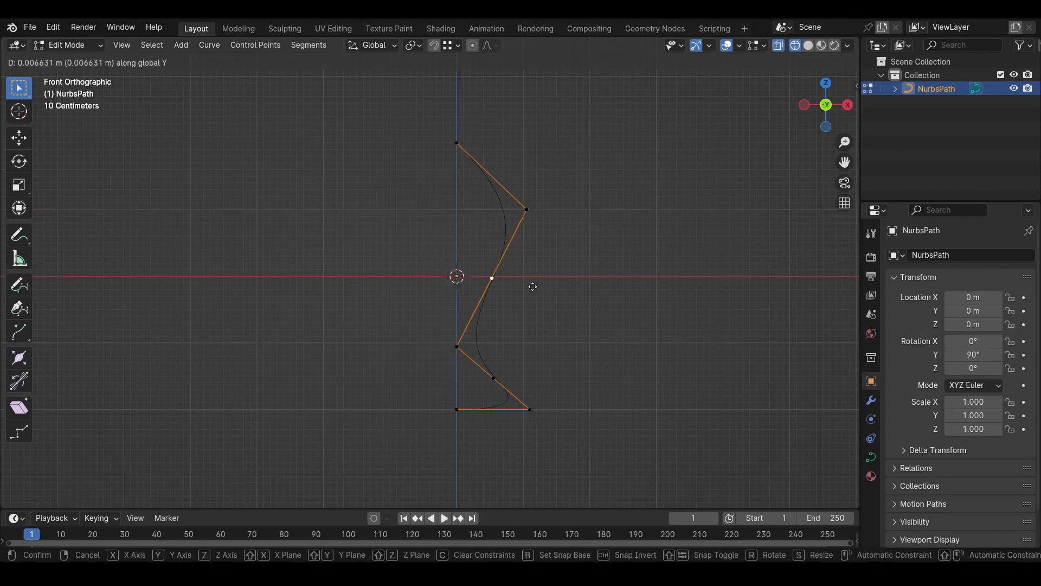
{"action": "left_click", "coordinate": [522, 288]}
Move the path's upper end point outward along X and raise it along Z
{"action": "left_click", "coordinate": [456, 142]}
{"action": "key", "text": "g"}
{"action": "key", "text": "x"}
{"action": "left_click", "coordinate": [612, 154]}
{"action": "key", "text": "g"}
{"action": "key", "text": "z"}
{"action": "left_click", "coordinate": [612, 101]}
Push the control point just below the upper end further outward along X
{"action": "left_click", "coordinate": [553, 211]}
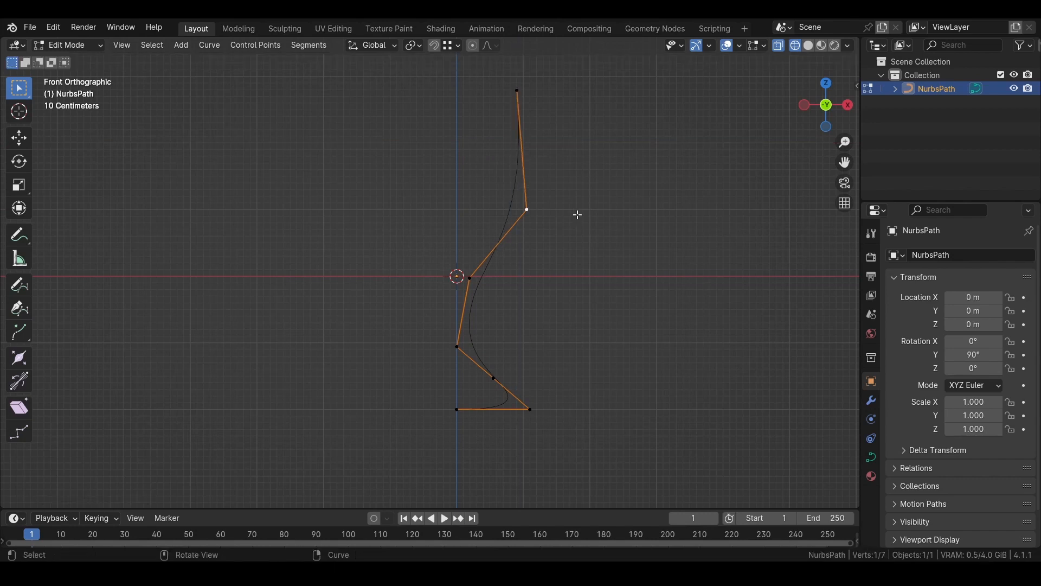
{"action": "key", "text": "g"}
{"action": "key", "text": "x"}
{"action": "left_click", "coordinate": [601, 214]}
Extend the profile with another control point at its upper end and lower the upper points along Z
{"action": "left_click", "coordinate": [528, 109]}
{"action": "middle_click_drag", "start_coordinate": [533, 133], "coordinate": [539, 282], "text": "shift"}
{"action": "scroll", "coordinate": [552, 218], "scroll_direction": "down", "scroll_amount": 2}
{"action": "key", "text": "g"}
{"action": "key", "text": "z"}
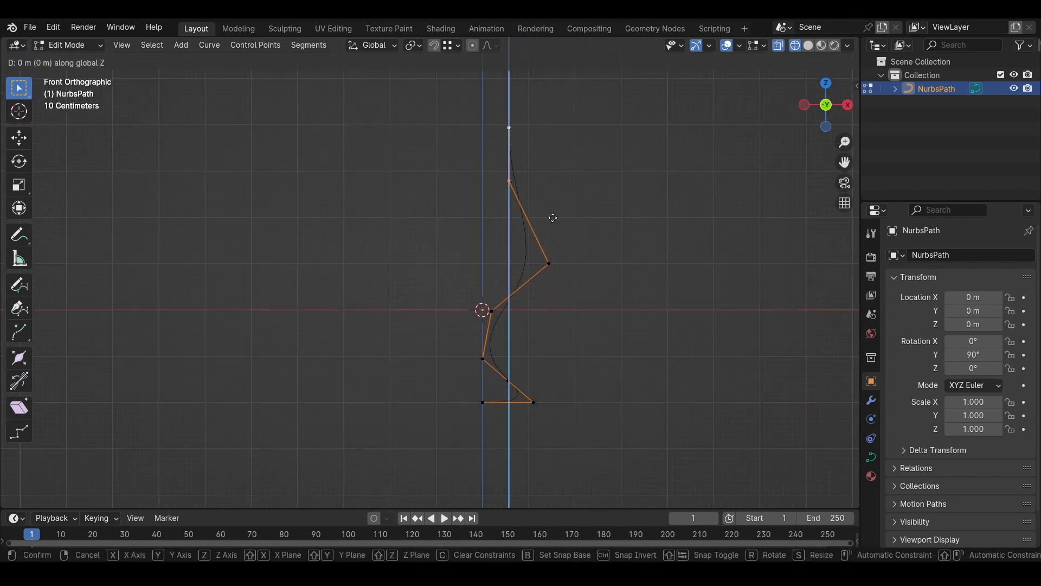
{"action": "left_click", "coordinate": [552, 285]}
Lower the widest control point of the bowl along Z
{"action": "left_click", "coordinate": [548, 262]}
{"action": "key", "text": "g"}
{"action": "key", "text": "z"}
{"action": "left_click", "coordinate": [584, 292]}
Widen the base by moving its two outer control points outward along X
{"action": "left_click", "coordinate": [509, 247]}
{"action": "key", "text": "Tab"}
{"action": "key", "text": "Tab"}
{"action": "key", "text": "g"}
{"action": "key", "text": "x"}
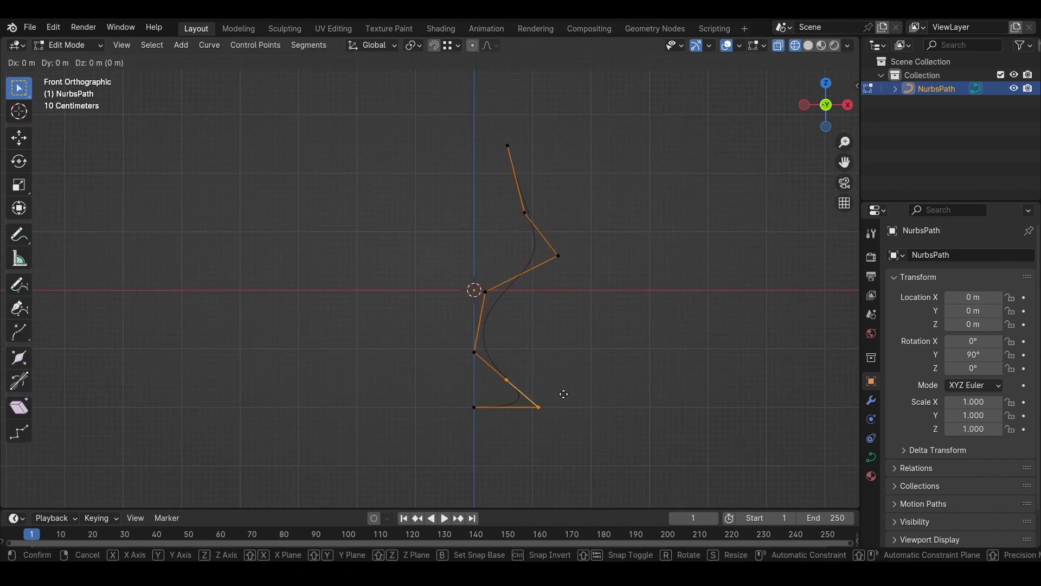
{"action": "left_click", "coordinate": [570, 350]}
Shift the two waist control points outward and down, and pull the bowl's widest point further outward
{"action": "left_click_drag", "start_coordinate": [464, 279], "coordinate": [510, 364]}
{"action": "key", "text": "g"}
{"action": "left_click", "coordinate": [563, 354]}
{"action": "left_click", "coordinate": [593, 260]}
{"action": "key", "text": "g"}
{"action": "left_click", "coordinate": [629, 273]}
Move the neck point inward and the rim point outward, and return to Object Mode
{"action": "left_click", "coordinate": [558, 214]}
{"action": "key", "text": "g"}
{"action": "left_click", "coordinate": [547, 218]}
{"action": "left_click", "coordinate": [545, 148]}
{"action": "key", "text": "g"}
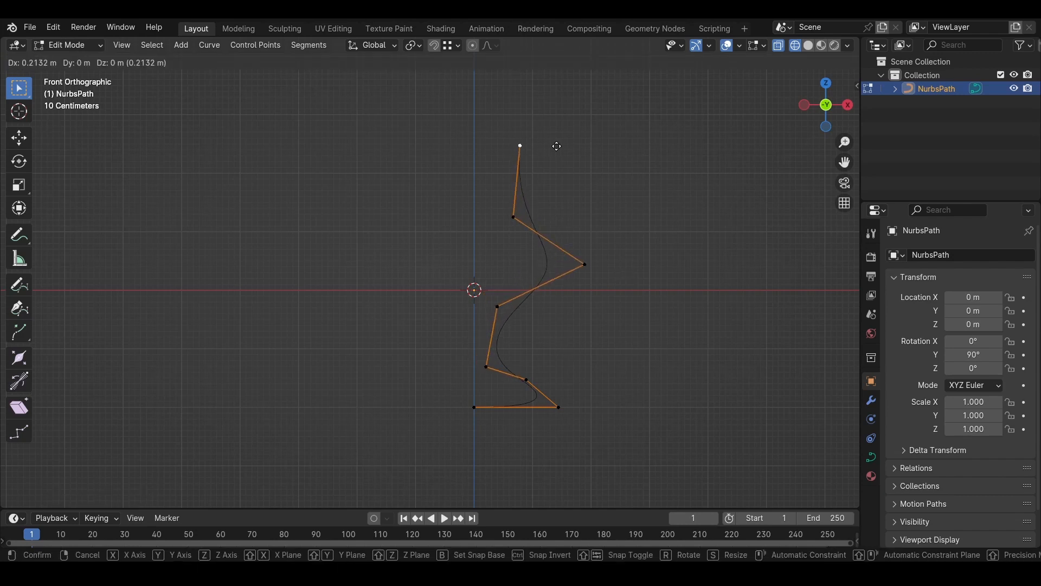
{"action": "left_click", "coordinate": [553, 148]}
{"action": "left_click", "coordinate": [605, 265]}
{"action": "key", "text": "Tab"}
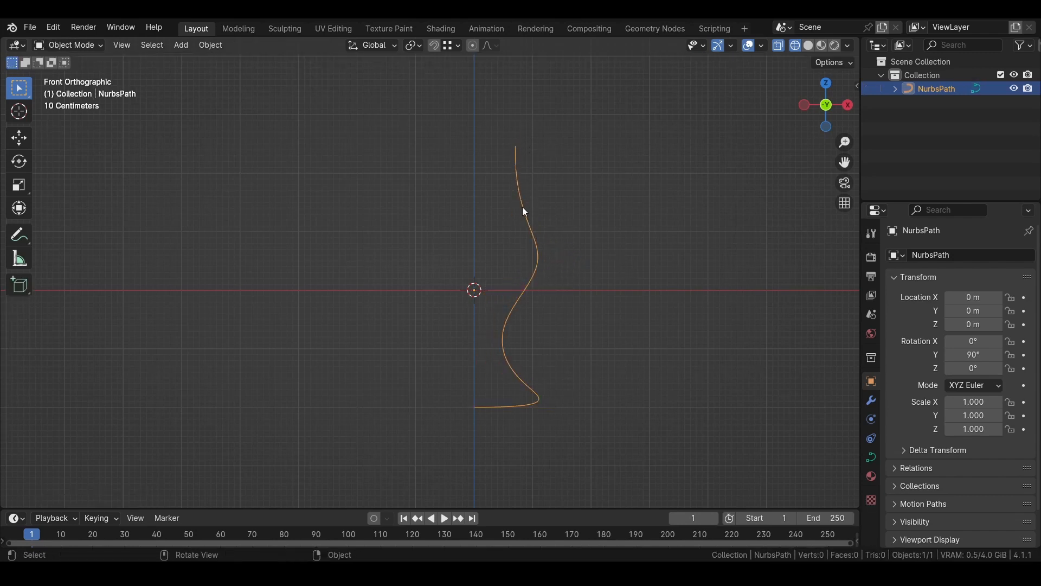
Add a Screw modifier to the path and set its axis to X
{"action": "left_click", "coordinate": [870, 400]}
{"action": "left_click", "coordinate": [921, 257]}
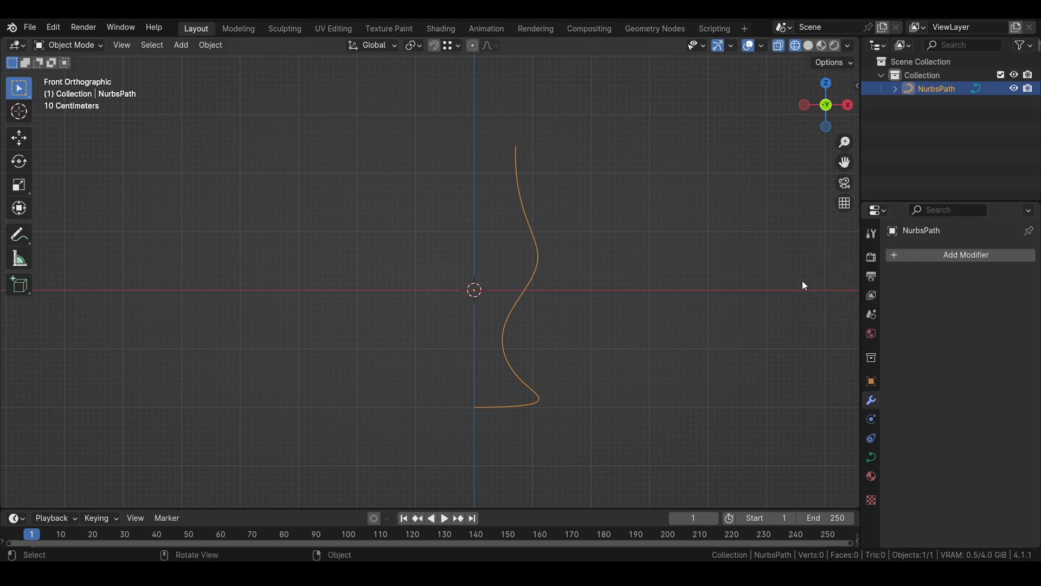
{"action": "left_click", "coordinate": [961, 255]}
{"action": "mouse_move", "coordinate": [934, 304]}
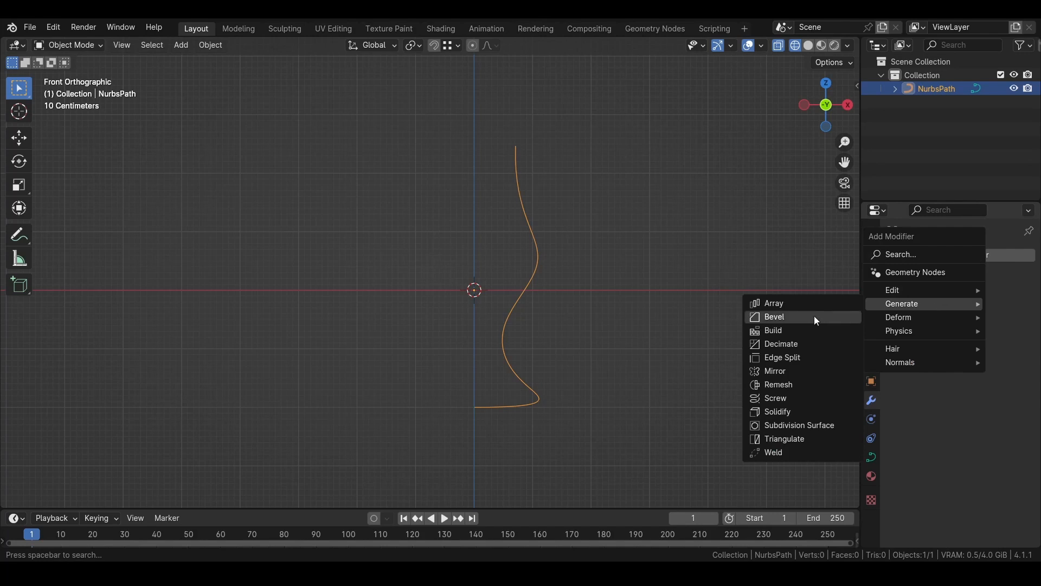
{"action": "left_click", "coordinate": [792, 398]}
{"action": "left_click", "coordinate": [979, 350]}
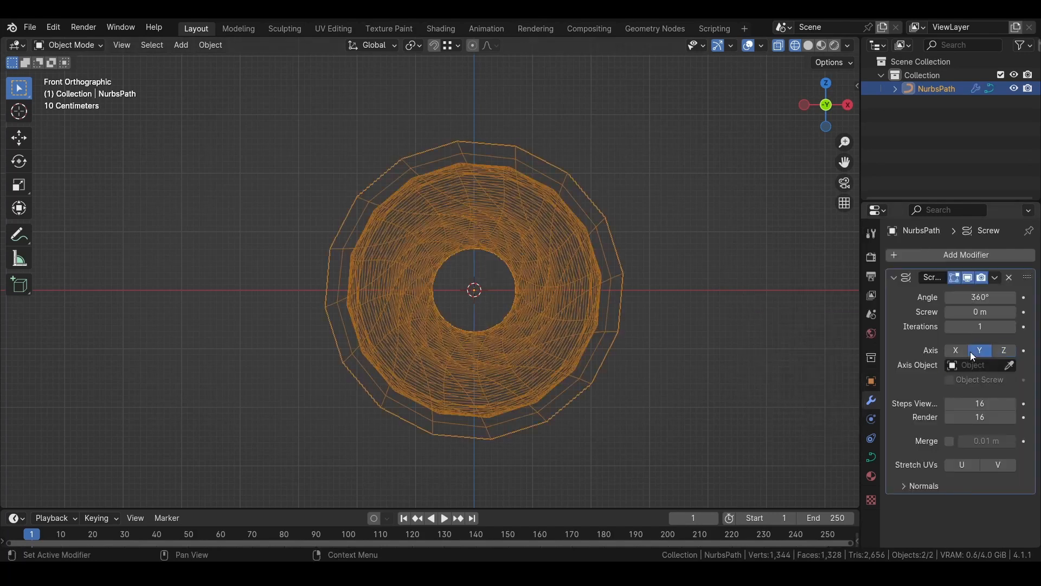
{"action": "left_click", "coordinate": [957, 352]}
Reenter Edit Mode on the revolved profile and switch the viewport to solid shading
{"action": "mouse_move", "coordinate": [456, 297]}
{"action": "middle_mouse_down"}
{"action": "mouse_move", "coordinate": [449, 362]}
{"action": "mouse_move", "coordinate": [494, 281]}
{"action": "mouse_move", "coordinate": [521, 276]}
{"action": "mouse_move", "coordinate": [493, 279]}
{"action": "mouse_move", "coordinate": [502, 278]}
{"action": "mouse_move", "coordinate": [515, 324]}
{"action": "mouse_move", "coordinate": [506, 413]}
{"action": "middle_mouse_up"}
{"action": "key", "text": "Tab"}
{"action": "left_click", "coordinate": [808, 45]}
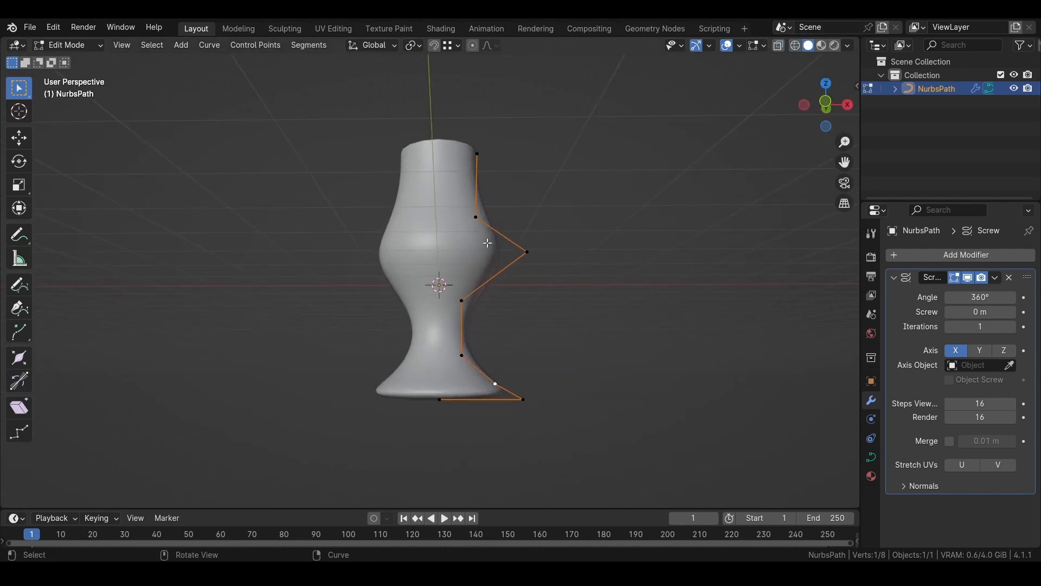
Widen the rim by moving the two uppermost control points outward about 0.1 m along X
{"action": "middle_click_drag", "start_coordinate": [487, 243], "coordinate": [489, 272]}
{"action": "left_click_drag", "start_coordinate": [467, 125], "coordinate": [499, 231]}
{"action": "middle_click_drag", "start_coordinate": [499, 181], "coordinate": [492, 206]}
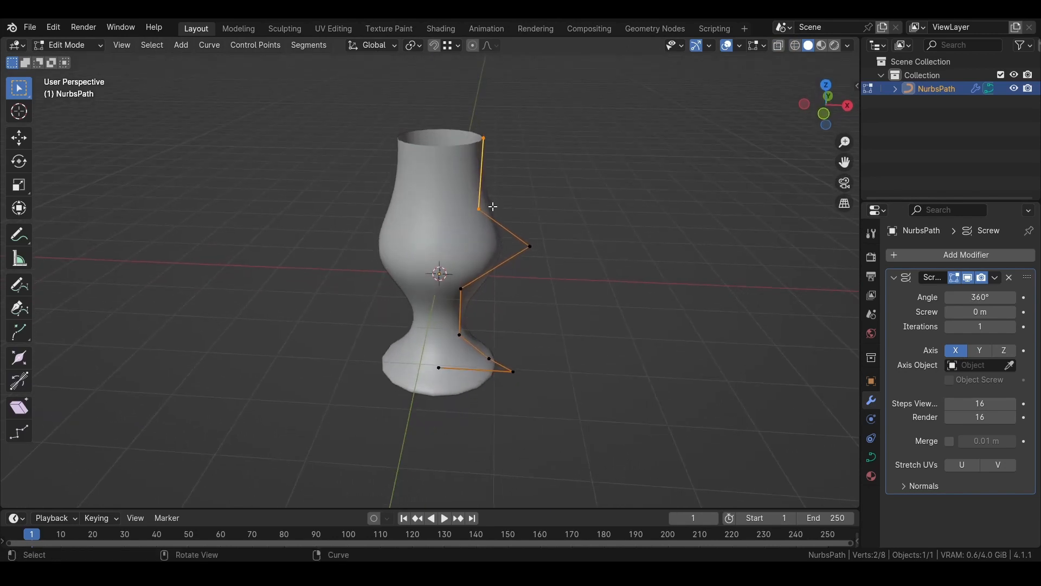
{"action": "key", "text": "g"}
{"action": "key", "text": "x"}
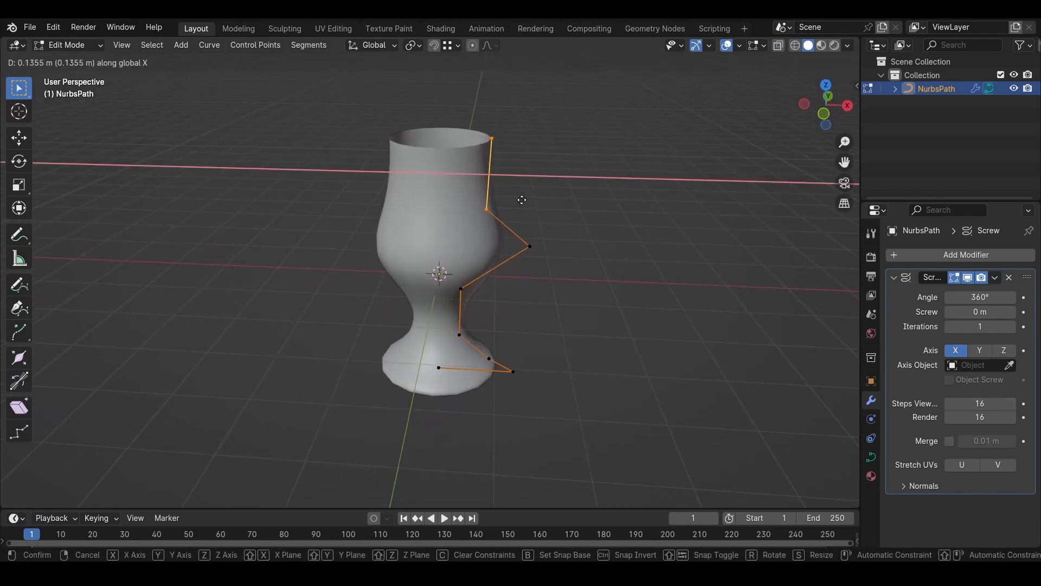
{"action": "left_click", "coordinate": [522, 200]}
Narrow the stem by moving its two control points inward about 0.2 m along X
{"action": "left_click_drag", "start_coordinate": [454, 278], "coordinate": [468, 337]}
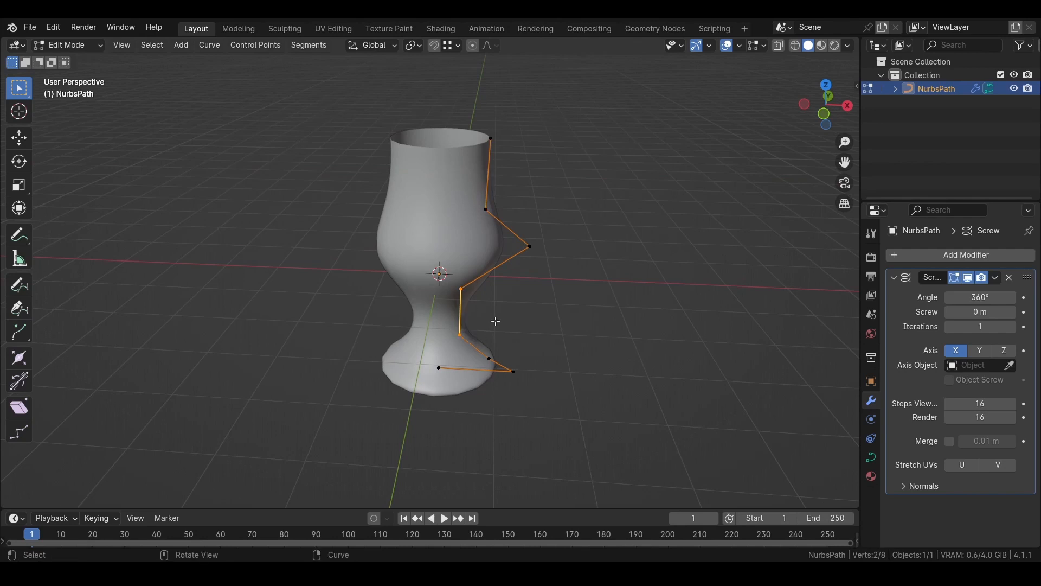
{"action": "key", "text": "g"}
{"action": "key", "text": "x"}
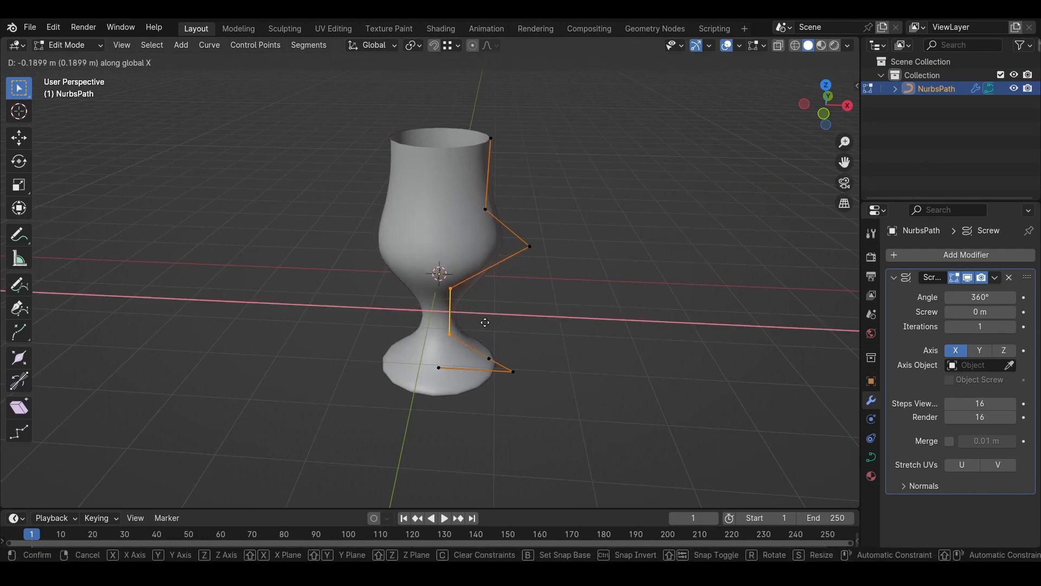
{"action": "left_click", "coordinate": [484, 320]}
Raise the control point below the rim along Z to just under the top edge
{"action": "left_click", "coordinate": [494, 211]}
{"action": "key", "text": "g"}
{"action": "key", "text": "z"}
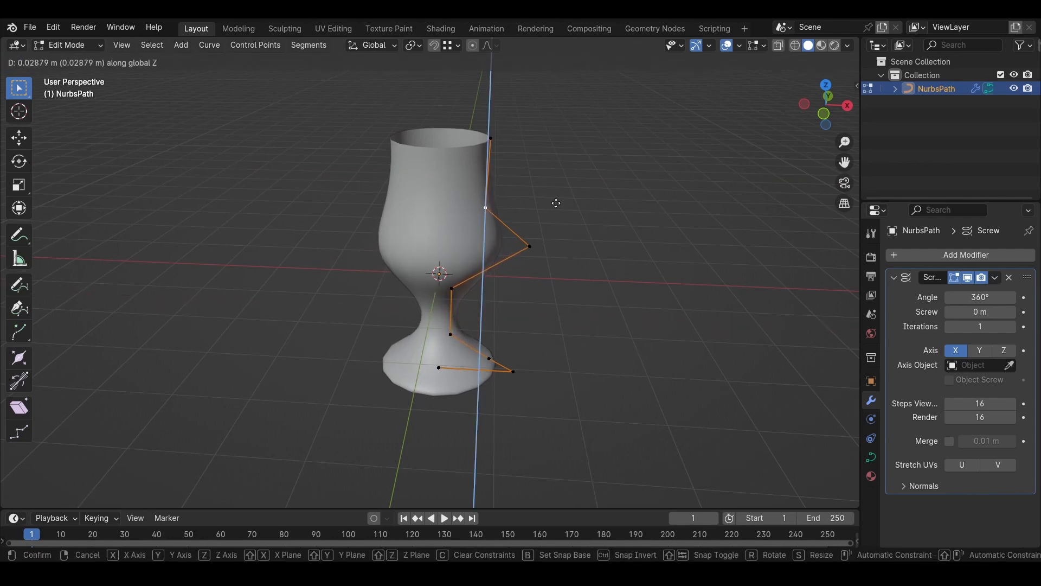
{"action": "left_click", "coordinate": [562, 170]}
Move the bowl's widest control point outward along X to make the bowl rounder
{"action": "middle_click_drag", "start_coordinate": [516, 232], "coordinate": [546, 251]}
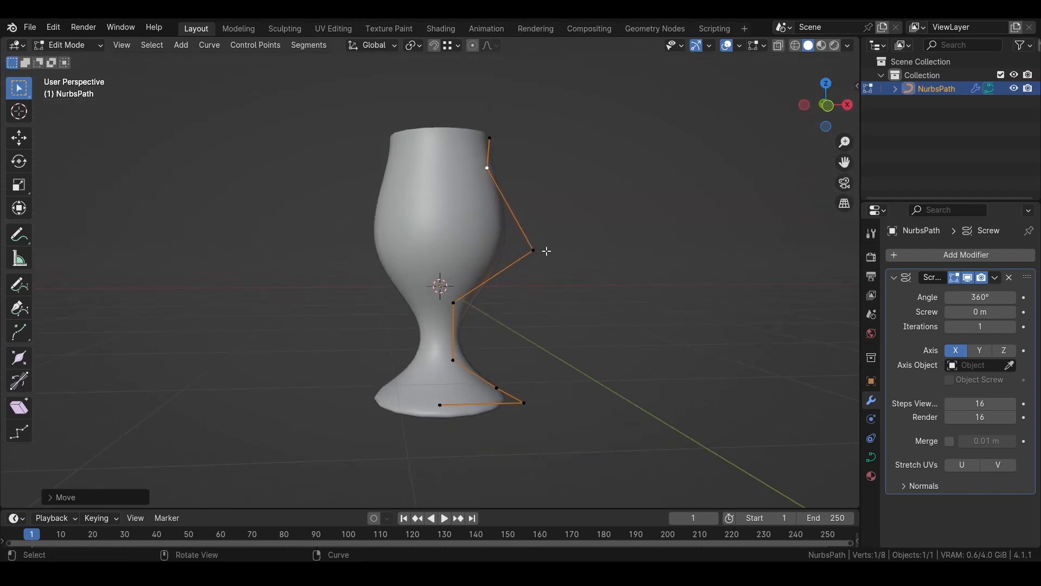
{"action": "left_click", "coordinate": [546, 251]}
{"action": "middle_click_drag", "start_coordinate": [609, 256], "coordinate": [581, 251]}
{"action": "key", "text": "g"}
{"action": "key", "text": "x"}
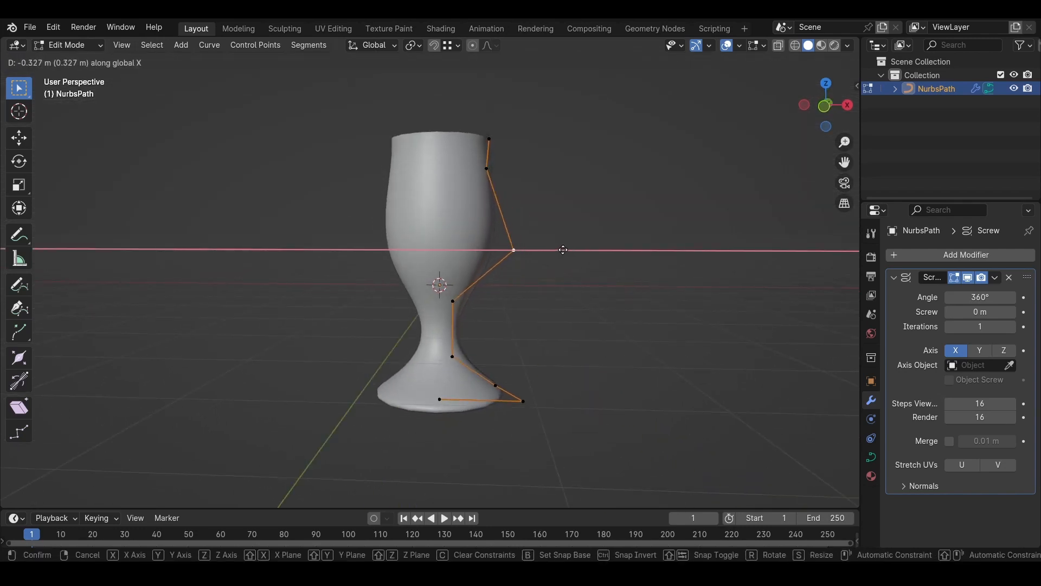
{"action": "left_click", "coordinate": [596, 252]}
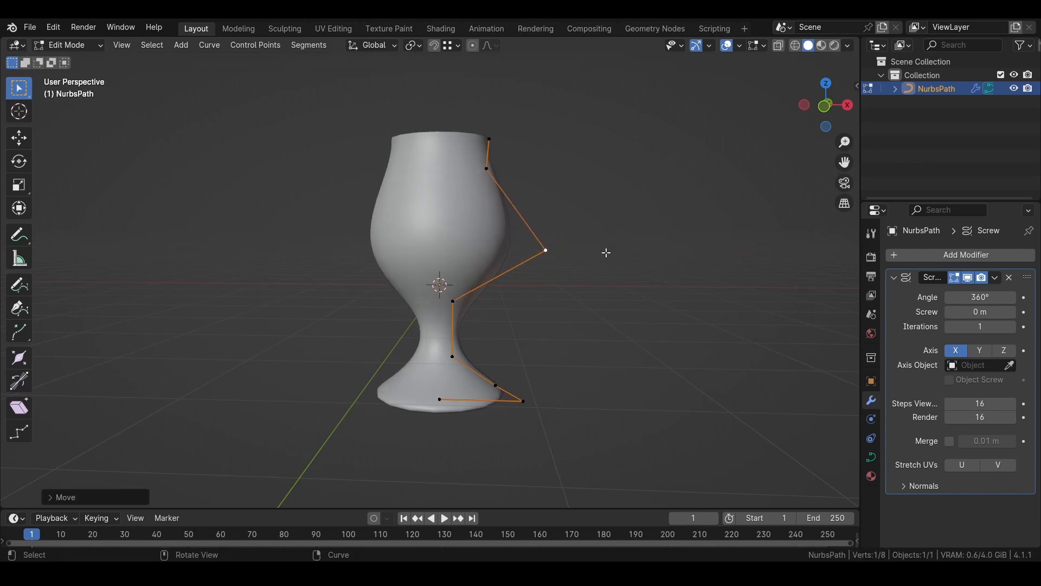
Lower the bowl's widest control point along Z and pull it slightly inward along X
{"action": "key", "text": "g"}
{"action": "key", "text": "z"}
{"action": "left_click", "coordinate": [601, 273]}
{"action": "key", "text": "g"}
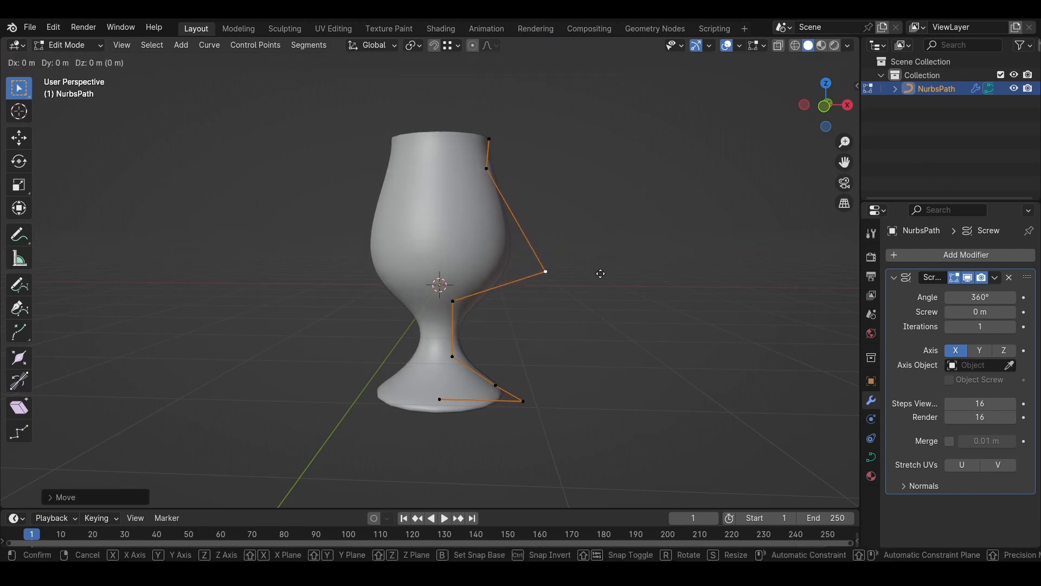
{"action": "key", "text": "x"}
{"action": "left_click", "coordinate": [581, 273]}
Move the control point below the rim down towards the middle of the bowl and slightly outward
{"action": "left_click", "coordinate": [494, 167]}
{"action": "key", "text": "g"}
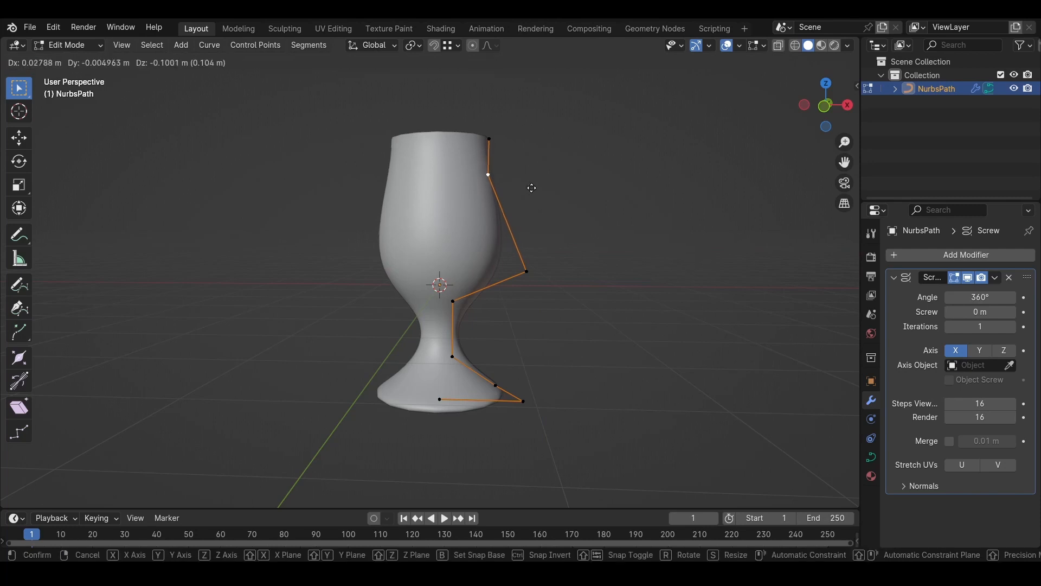
{"action": "left_click", "coordinate": [541, 230]}
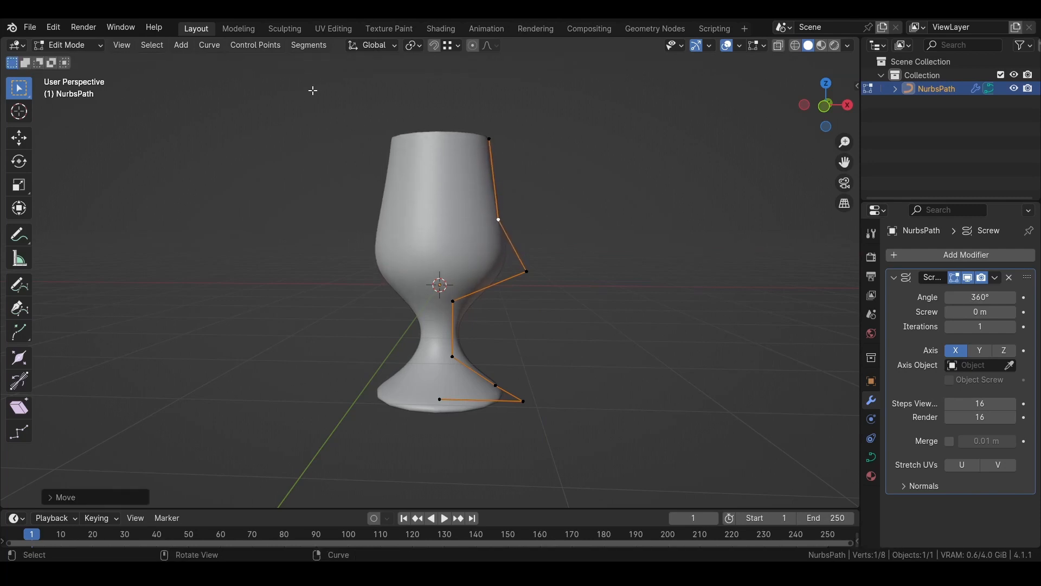
Lower the four upper control points of the bowl together about 0.36 m along Z to shorten the stem
{"action": "left_click_drag", "start_coordinate": [322, 84], "coordinate": [578, 309]}
{"action": "key", "text": "g"}
{"action": "key", "text": "z"}
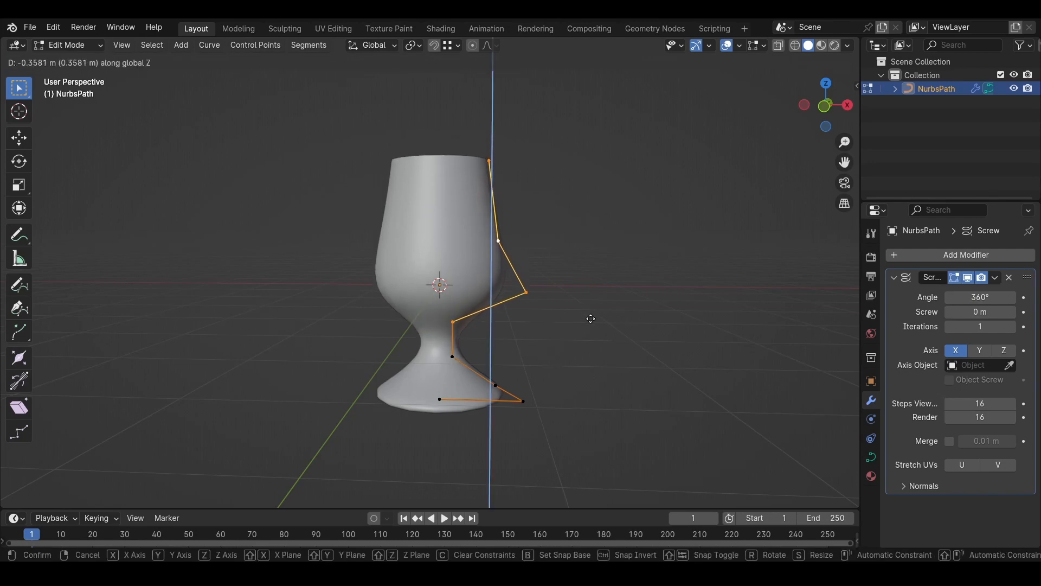
{"action": "left_click", "coordinate": [590, 319]}
Move the outer control point of the base about 0.03 m outward along X
{"action": "left_click", "coordinate": [523, 400]}
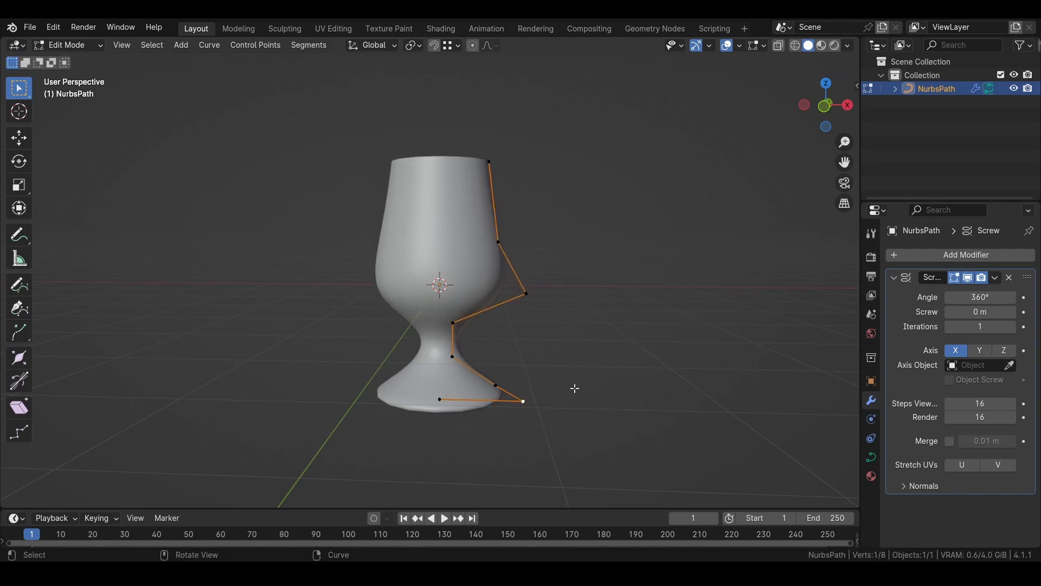
{"action": "key", "text": "g"}
{"action": "key", "text": "x"}
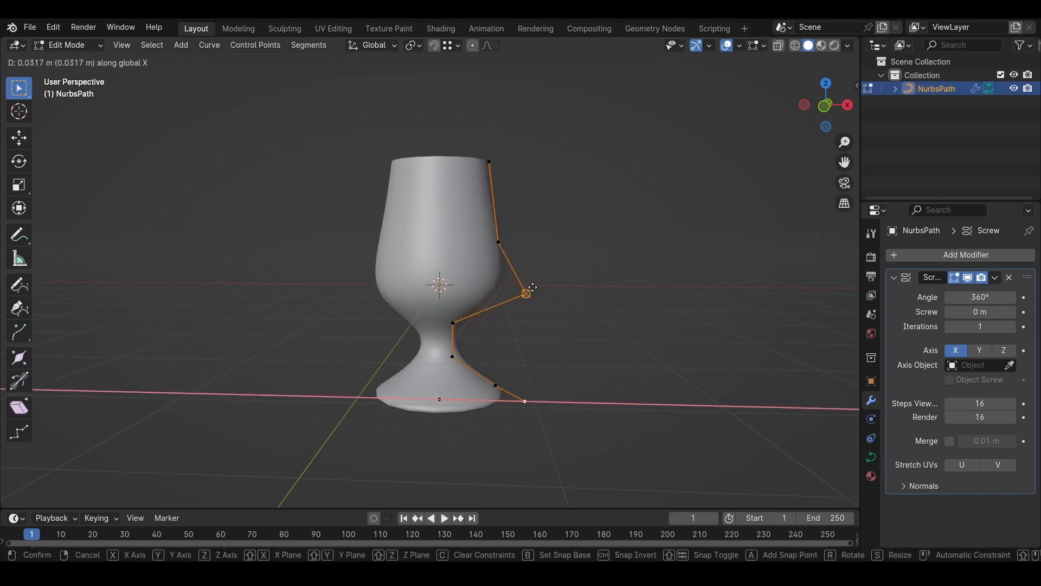
{"action": "left_click", "coordinate": [532, 286]}
Leave Edit Mode and convert the revolved goblet curve to a mesh
{"action": "key", "text": "Tab"}
{"action": "middle_click_drag", "start_coordinate": [500, 280], "coordinate": [430, 242]}
{"action": "scroll", "coordinate": [430, 242], "scroll_direction": "up", "scroll_amount": 4}
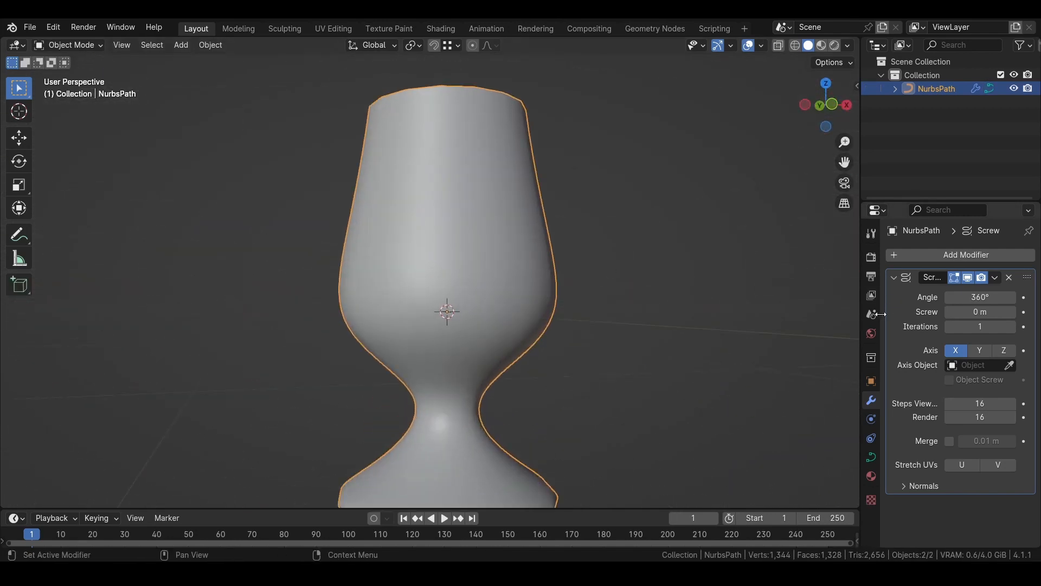
{"action": "key", "text": "ctrl+a"}
{"action": "scroll", "coordinate": [474, 252], "scroll_direction": "down", "scroll_amount": 2}
{"action": "right_click", "coordinate": [461, 252]}
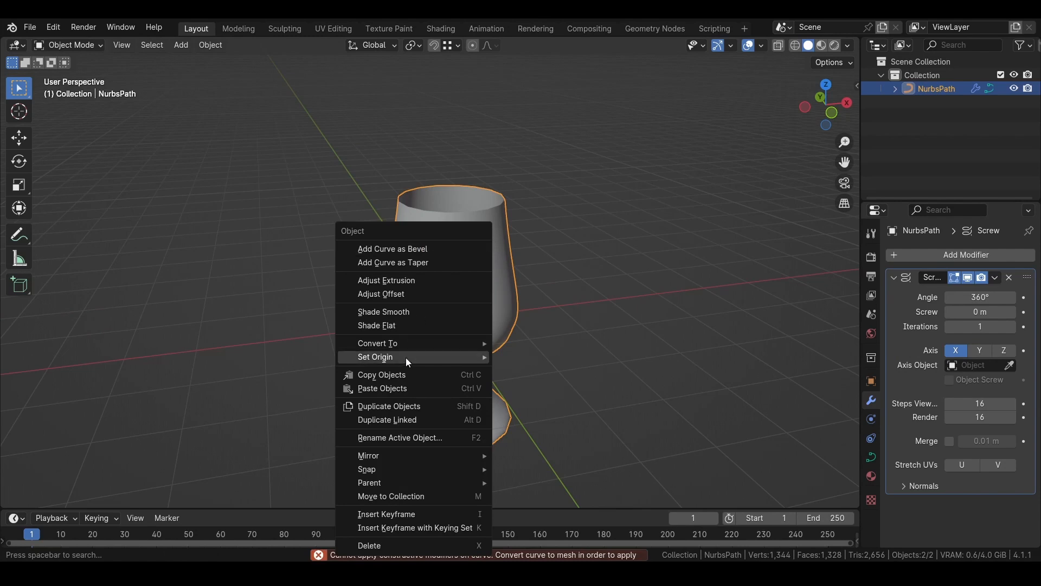
{"action": "mouse_move", "coordinate": [385, 345]}
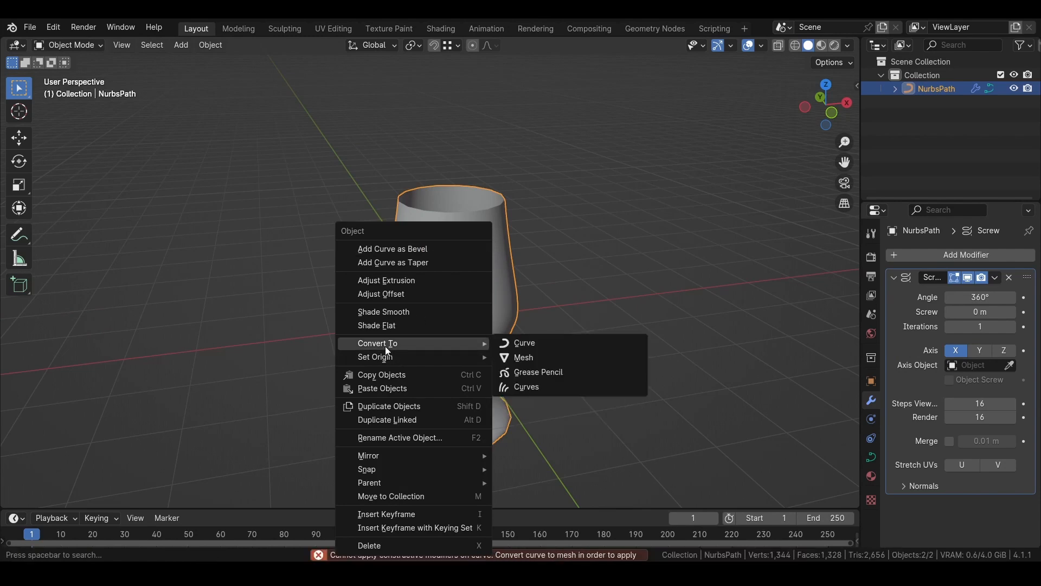
{"action": "left_click", "coordinate": [534, 357]}
Add a Solidify modifier to the goblet, followed by a Subdivision Surface modifier
{"action": "left_click", "coordinate": [981, 253]}
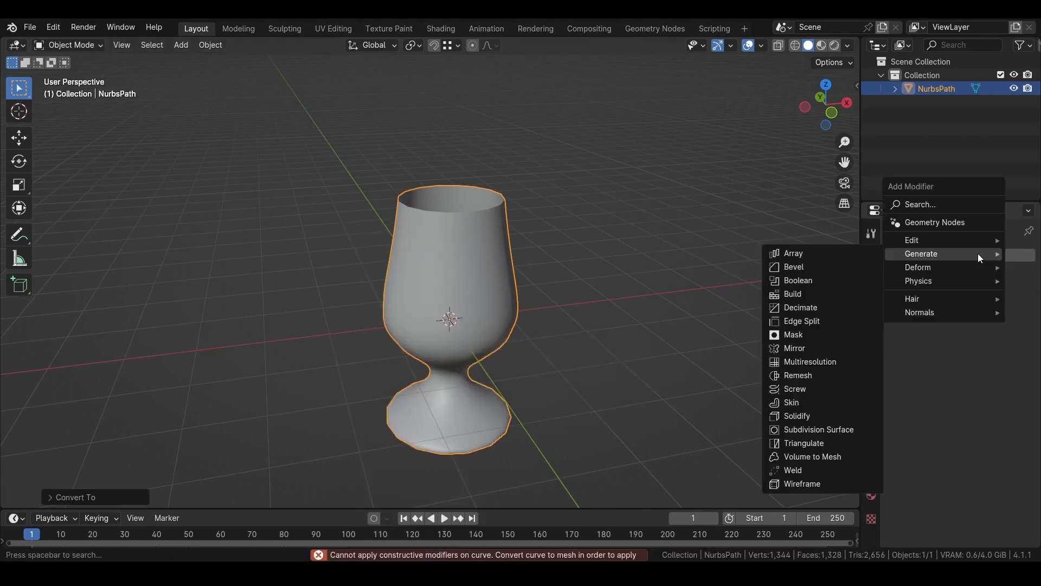
{"action": "left_click", "coordinate": [821, 414]}
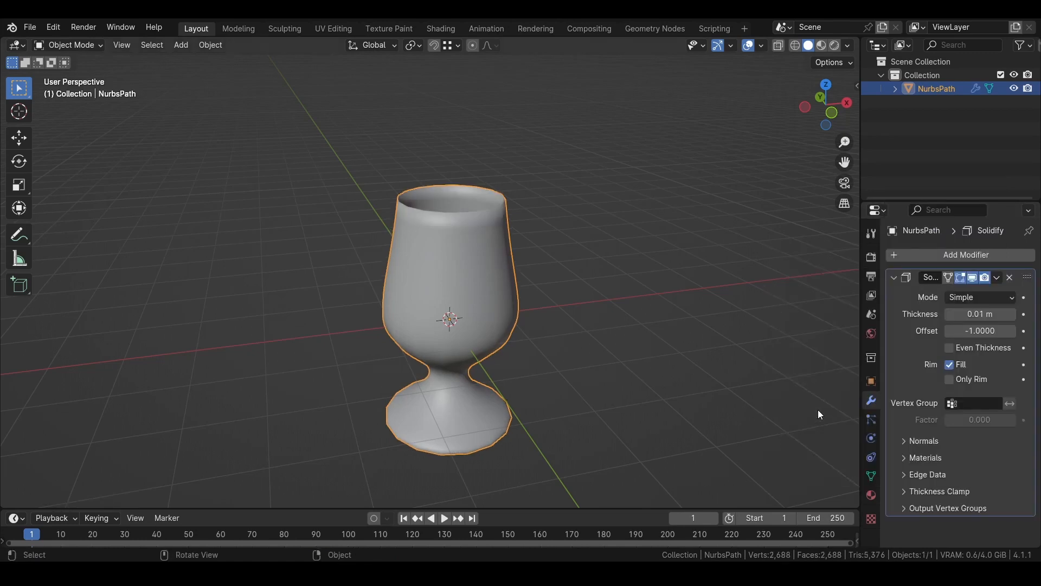
{"action": "left_click", "coordinate": [975, 261]}
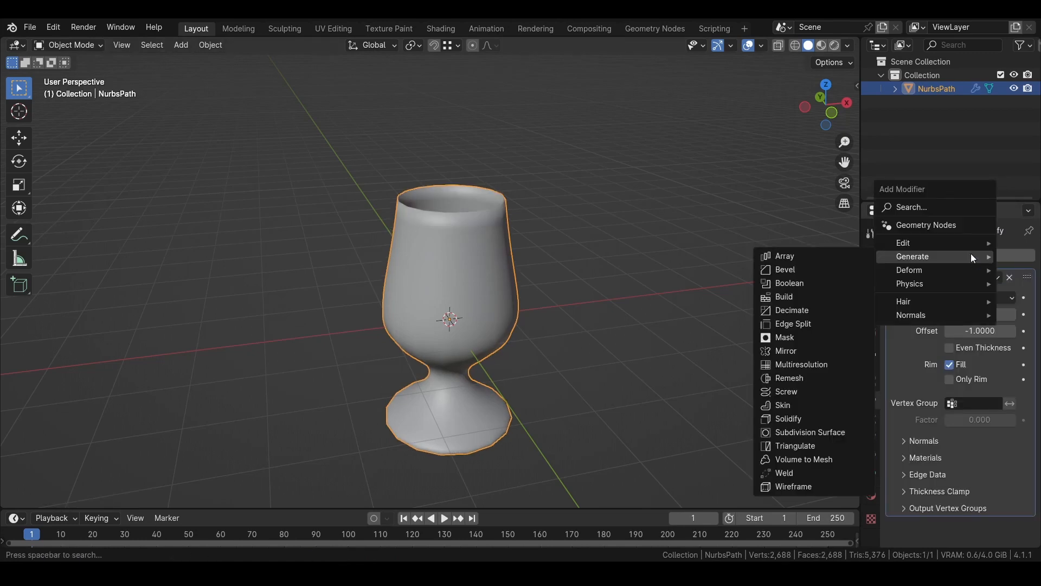
{"action": "left_click", "coordinate": [824, 432]}
{"action": "scroll", "coordinate": [466, 275], "scroll_direction": "up", "scroll_amount": 4}
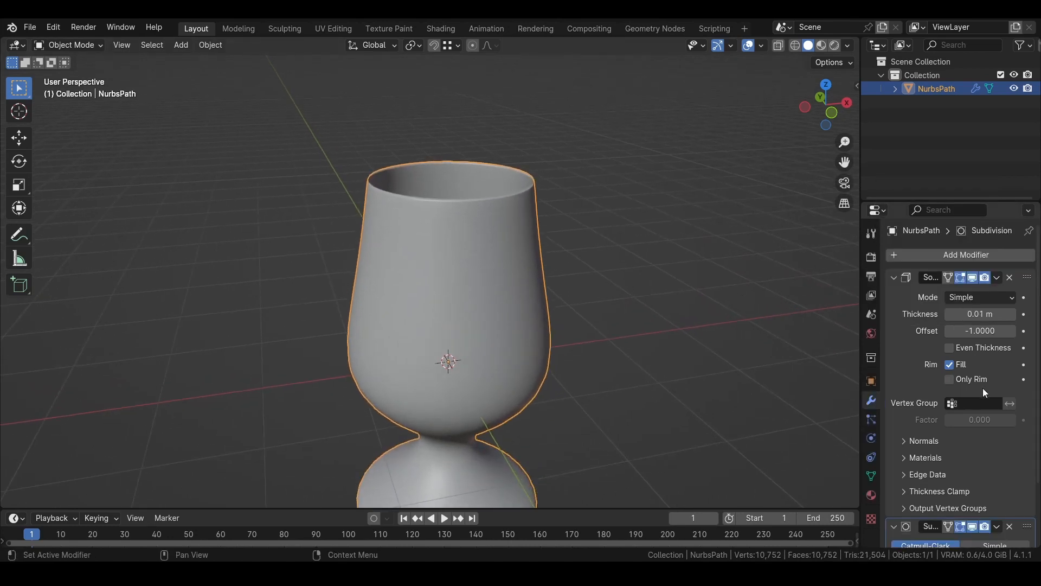
{"action": "scroll", "coordinate": [954, 399], "scroll_direction": "down", "scroll_amount": 3}
{"action": "scroll", "coordinate": [927, 396], "scroll_direction": "up", "scroll_amount": 3}
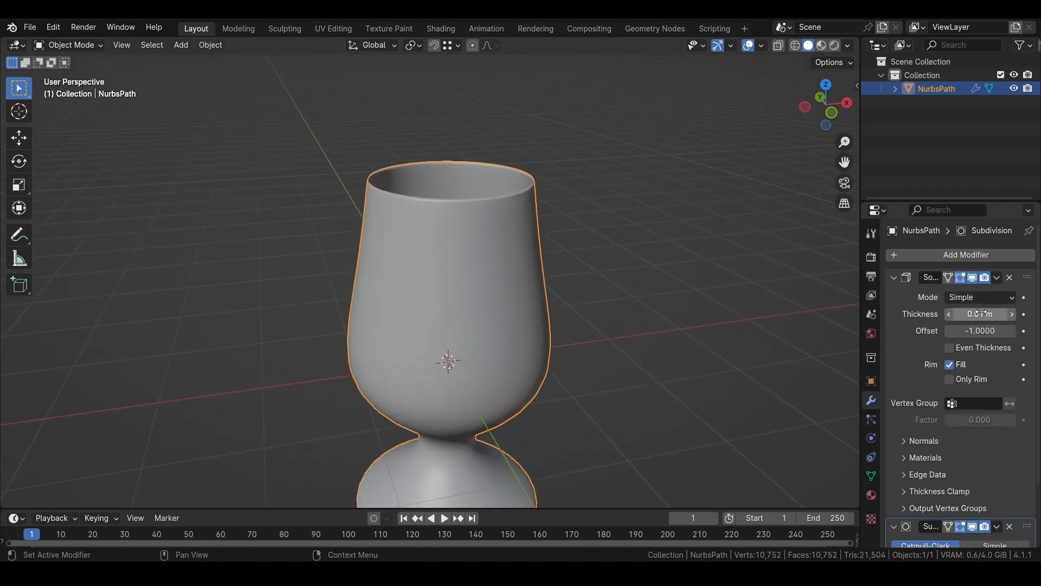
Set the Solidify thickness to -0.04 m and enable Even Thickness
{"action": "left_click_drag", "start_coordinate": [973, 314], "coordinate": [943, 313]}
{"action": "left_click", "coordinate": [962, 348]}
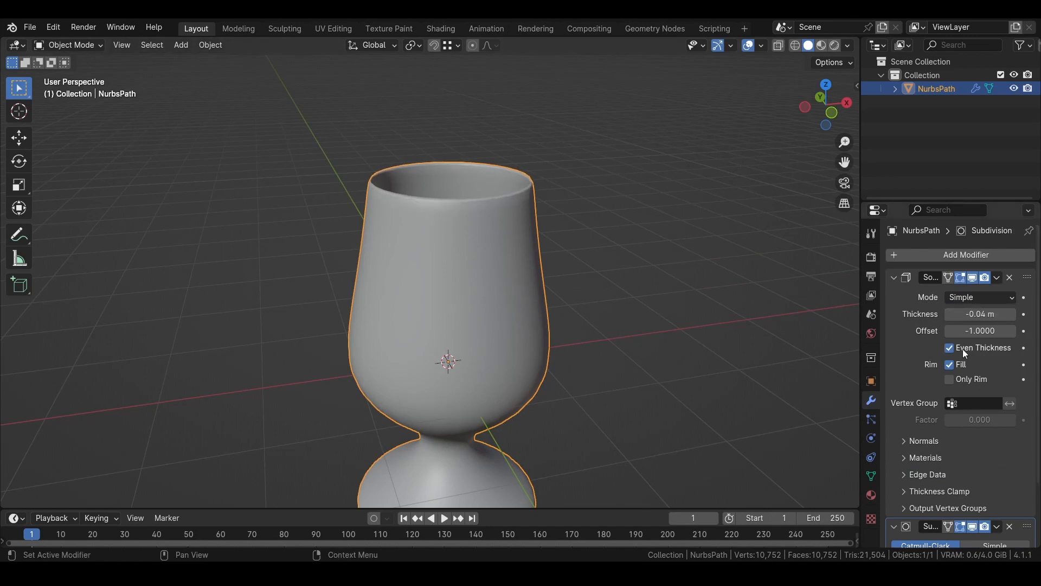
{"action": "scroll", "coordinate": [424, 265], "scroll_direction": "down", "scroll_amount": 3}
In Edit Mode, fill the edge loop where the bowl meets the stem with a face and inset it
{"action": "key", "text": "Tab"}
{"action": "key", "text": "Tab"}
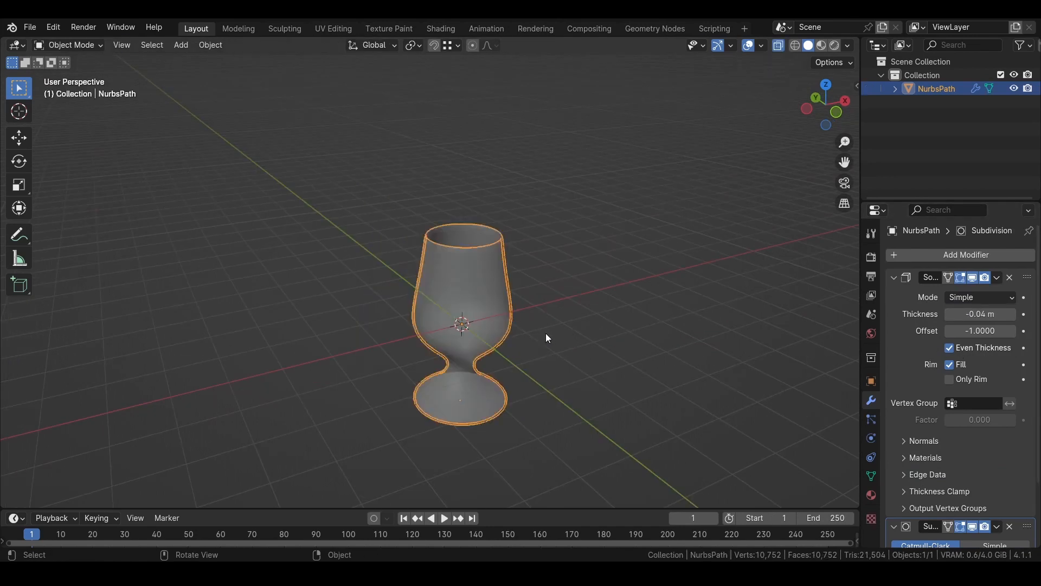
{"action": "key", "text": "Tab"}
{"action": "middle_click_drag", "start_coordinate": [467, 357], "coordinate": [488, 196], "text": "ctrl"}
{"action": "middle_click_drag", "start_coordinate": [440, 369], "coordinate": [426, 447]}
{"action": "left_click", "coordinate": [422, 448], "text": "alt"}
{"action": "middle_click_drag", "start_coordinate": [455, 407], "coordinate": [441, 326], "text": "shift"}
{"action": "middle_click_drag", "start_coordinate": [429, 279], "coordinate": [442, 176]}
{"action": "scroll", "coordinate": [424, 344], "scroll_direction": "down", "scroll_amount": 6}
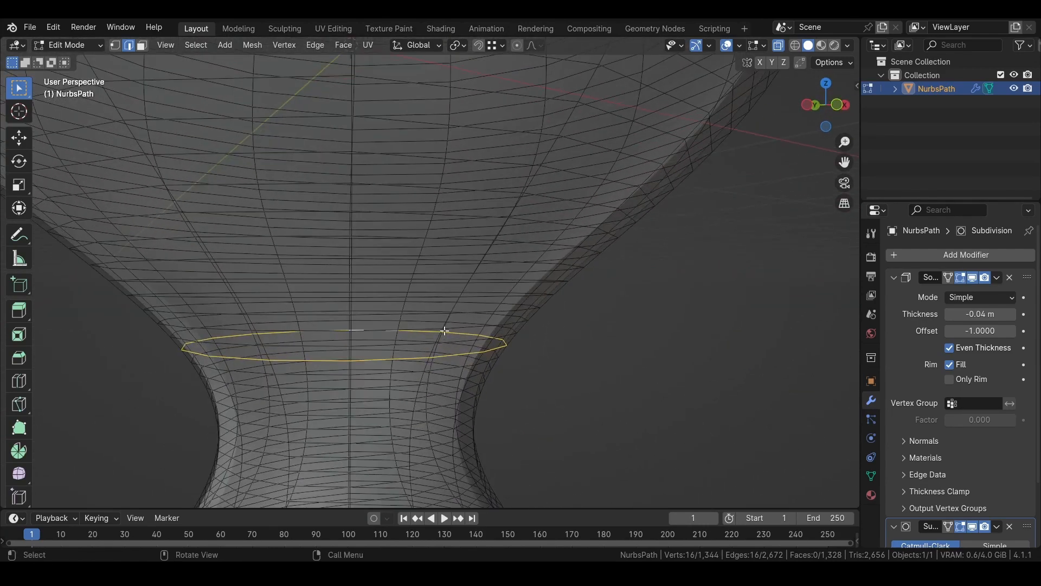
{"action": "left_click", "coordinate": [368, 363], "text": "alt"}
{"action": "left_click", "coordinate": [370, 359], "text": "alt"}
{"action": "middle_click_drag", "start_coordinate": [370, 358], "coordinate": [512, 323]}
{"action": "key", "text": "f"}
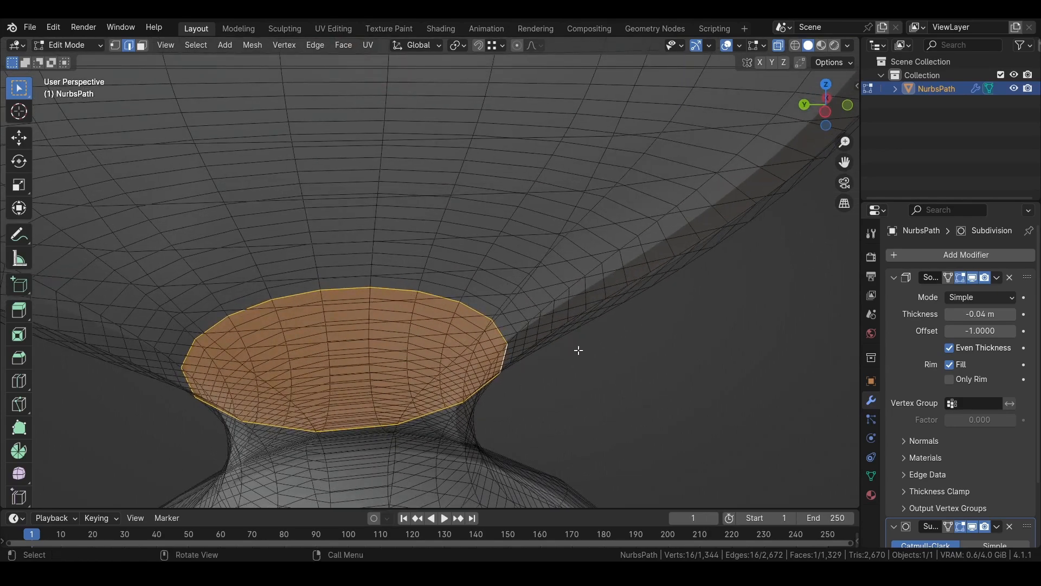
{"action": "key", "text": "i"}
{"action": "left_click", "coordinate": [547, 344]}
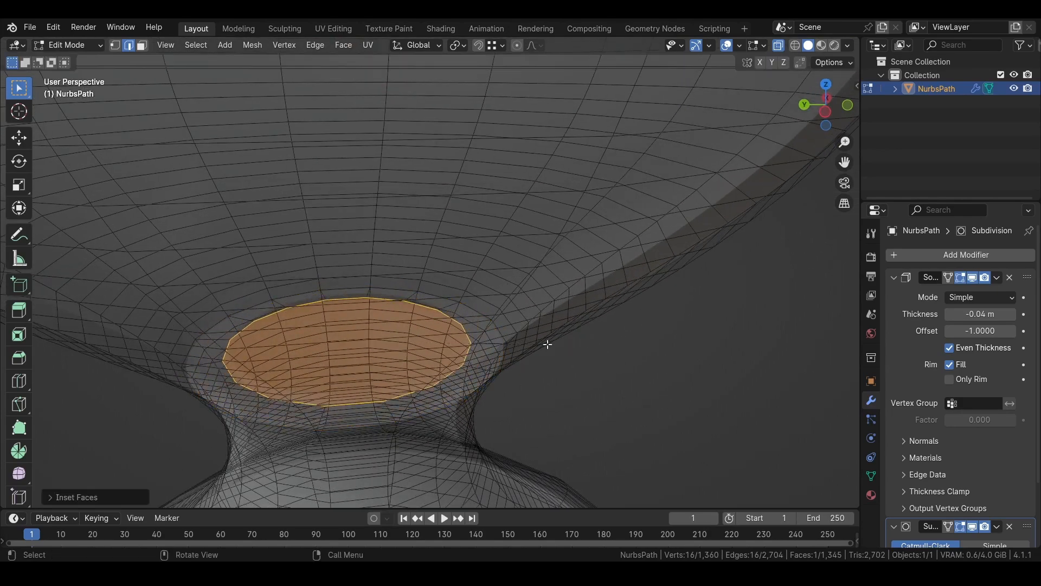
Fill a second edge loop slightly higher in the bowl's bottom with a face and inset it
{"action": "middle_click_drag", "start_coordinate": [382, 384], "coordinate": [444, 324]}
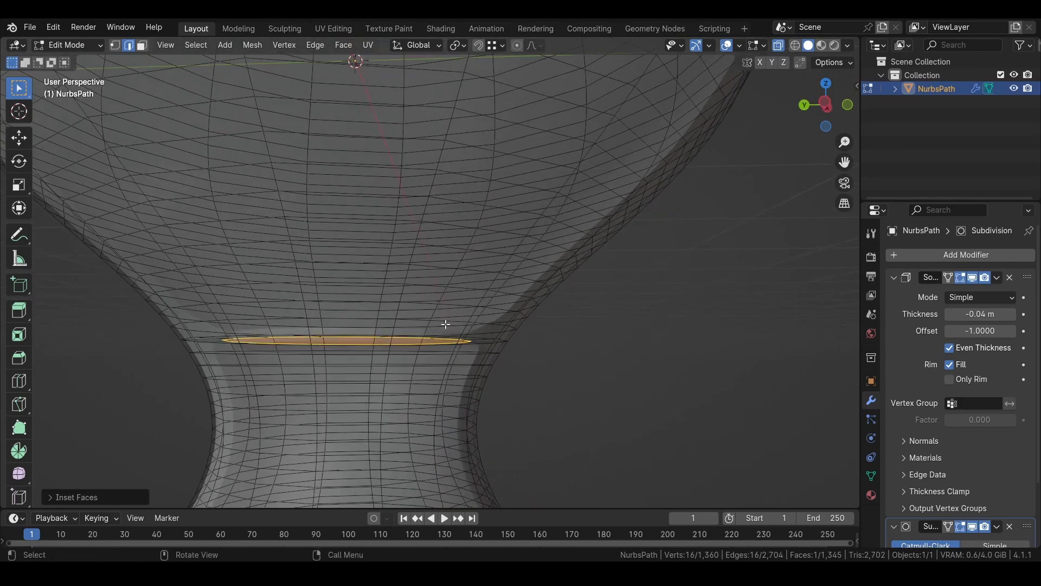
{"action": "left_click", "coordinate": [442, 304], "text": "alt"}
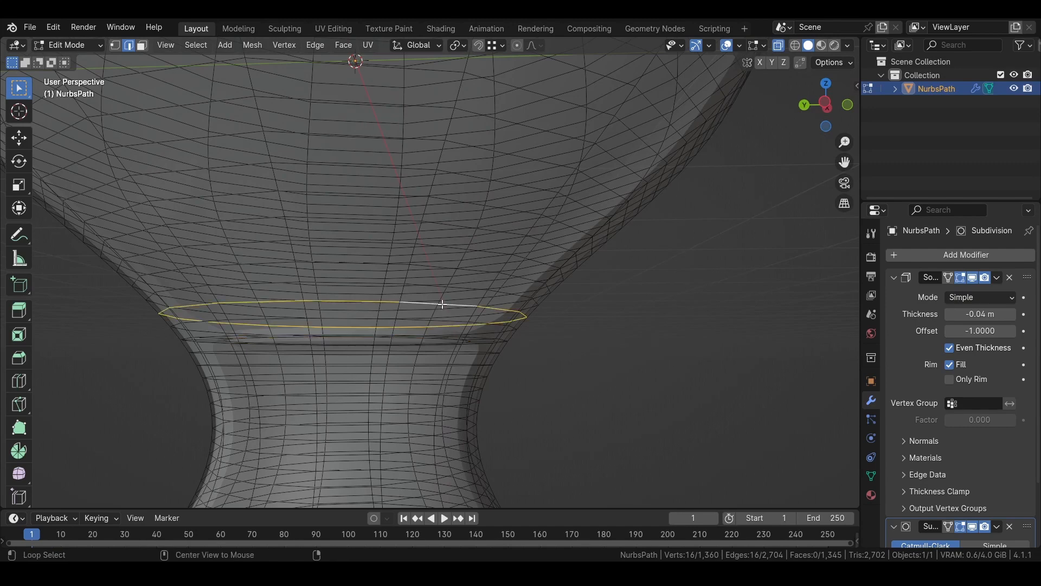
{"action": "middle_click_drag", "start_coordinate": [444, 307], "coordinate": [481, 382]}
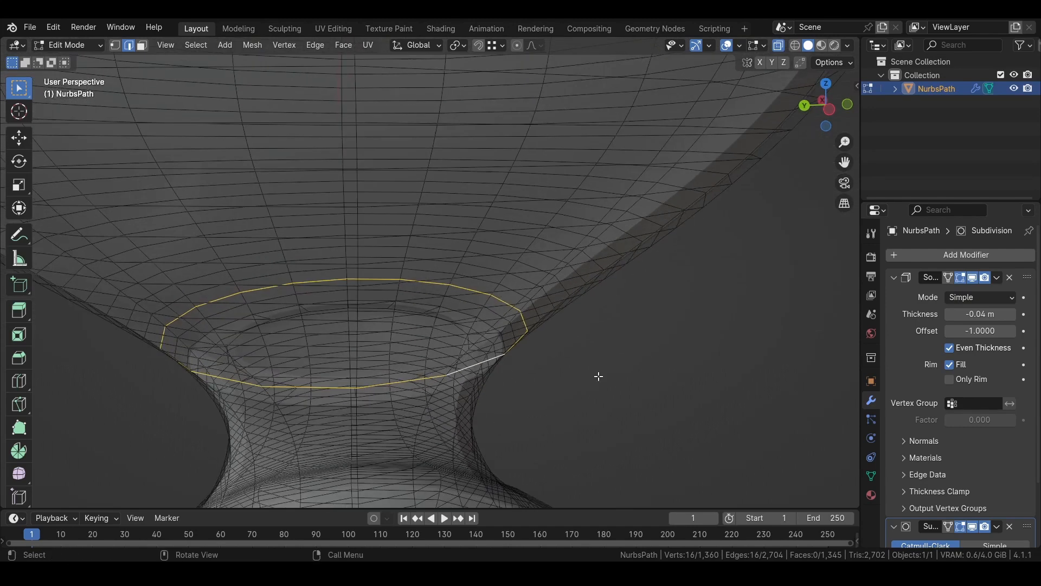
{"action": "key", "text": "f"}
{"action": "key", "text": "i"}
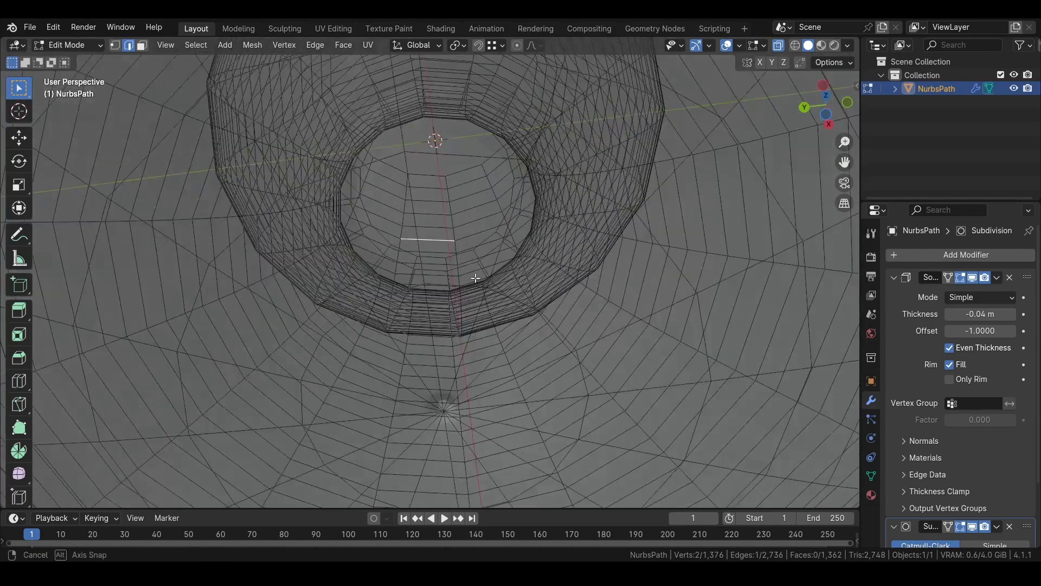
Test the vertex at the centre of the base for duplicates by moving it, and undo the move
{"action": "middle_click_drag", "start_coordinate": [474, 279], "coordinate": [475, 280]}
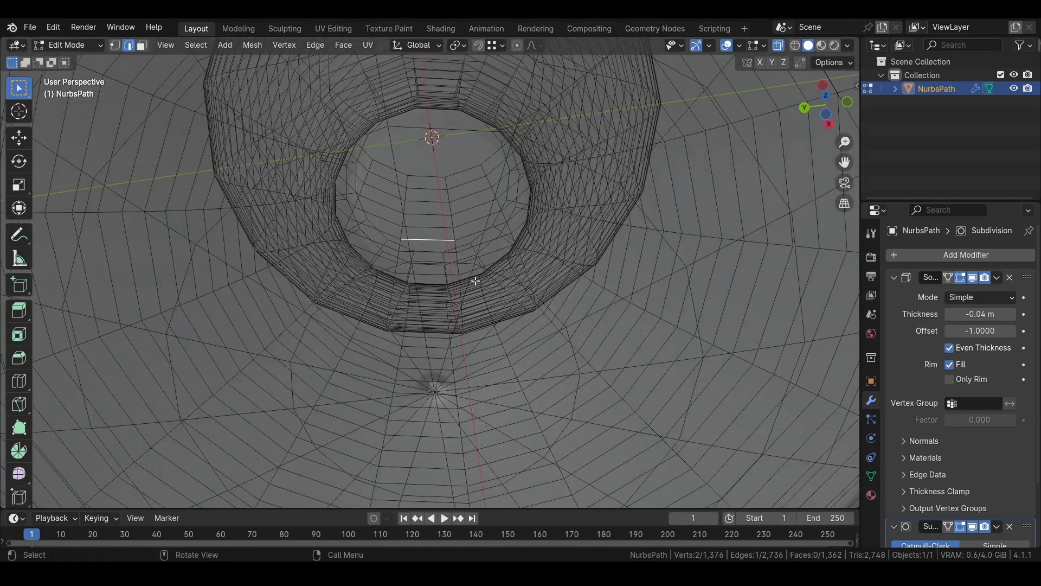
{"action": "left_click", "coordinate": [116, 47]}
{"action": "left_click", "coordinate": [435, 392]}
{"action": "middle_click_drag", "start_coordinate": [435, 392], "coordinate": [450, 278]}
{"action": "scroll", "coordinate": [451, 279], "scroll_direction": "up", "scroll_amount": 1}
{"action": "key", "text": "g"}
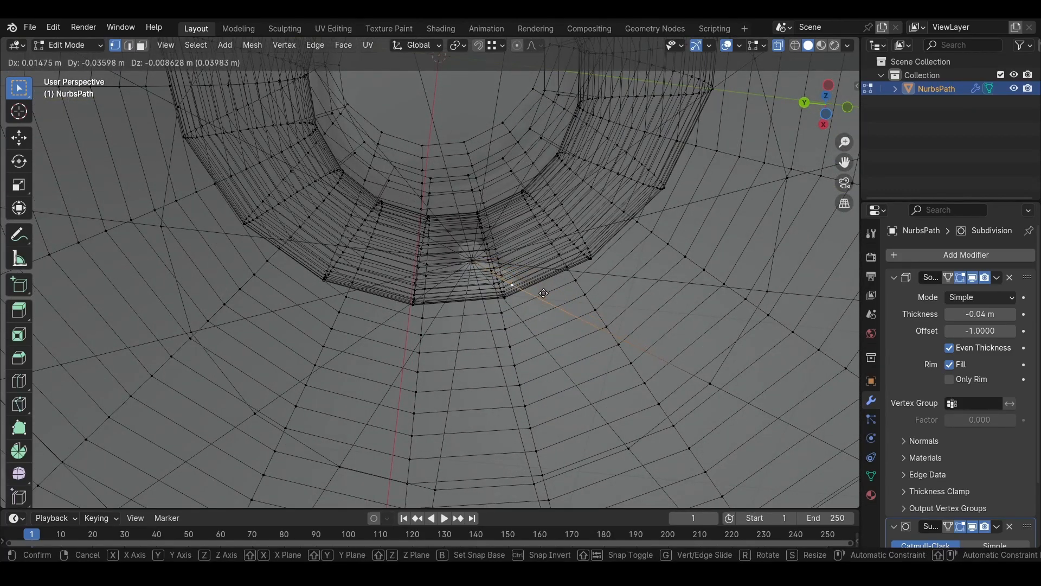
{"action": "left_click", "coordinate": [544, 294]}
{"action": "key", "text": "ctrl+z"}
Merge all of the goblet's vertices by distance and return to Object Mode
{"action": "key", "text": "a"}
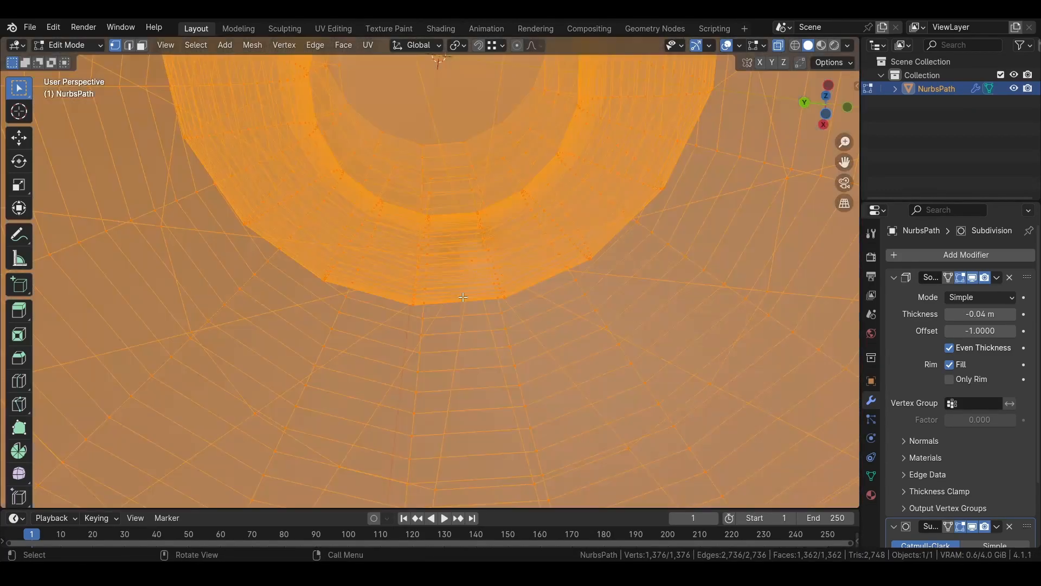
{"action": "key", "text": "m"}
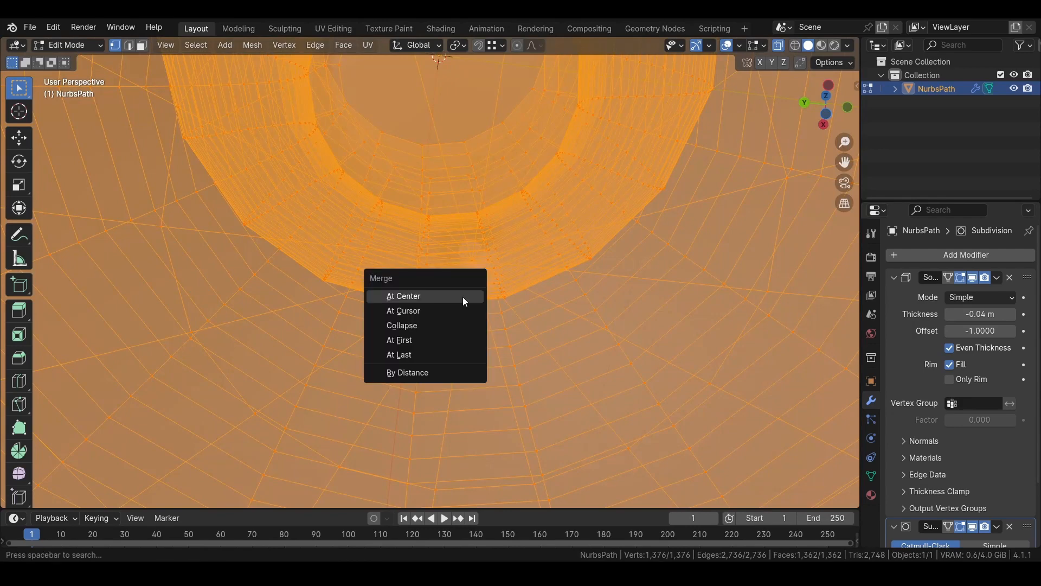
{"action": "left_click", "coordinate": [442, 374]}
{"action": "key", "text": "Tab"}
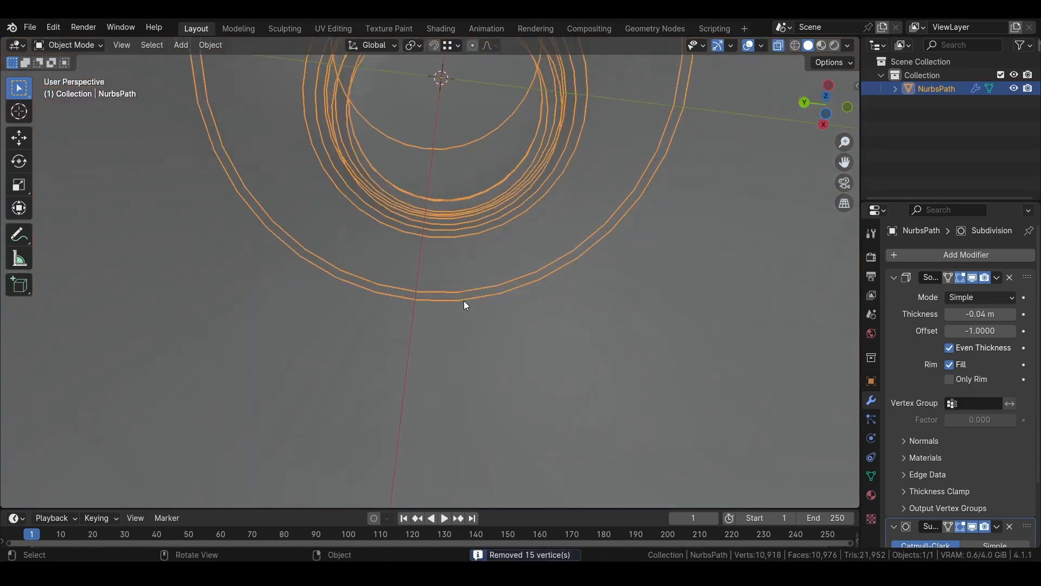
{"action": "scroll", "coordinate": [467, 302], "scroll_direction": "down", "scroll_amount": 4}
{"action": "middle_click_drag", "start_coordinate": [468, 277], "coordinate": [791, 303]}
Create a new material on the goblet and name it "glass"
{"action": "left_click", "coordinate": [871, 494]}
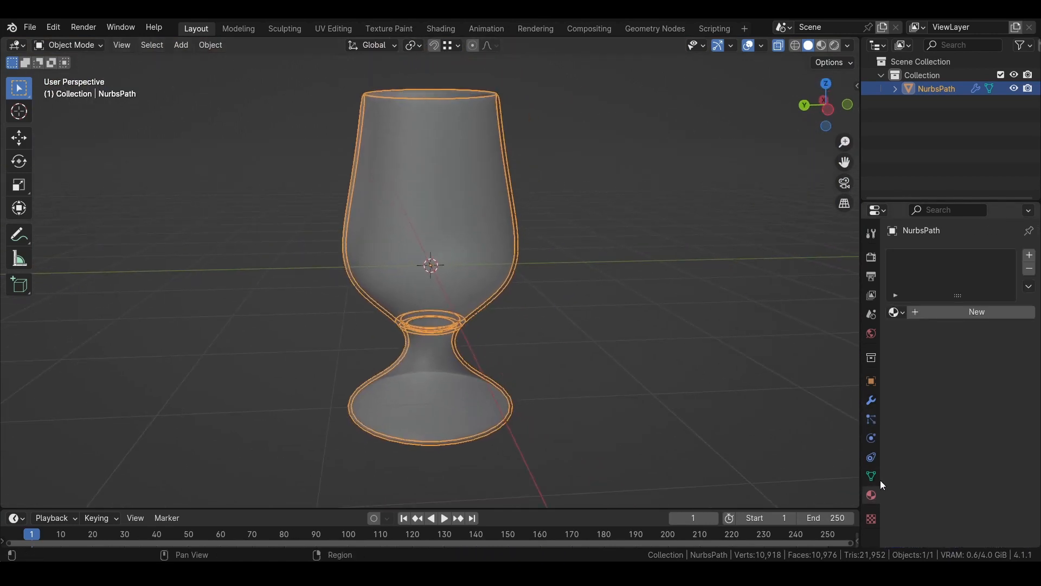
{"action": "left_click", "coordinate": [958, 314]}
{"action": "left_click", "coordinate": [956, 314]}
{"action": "type", "text": "glass"}
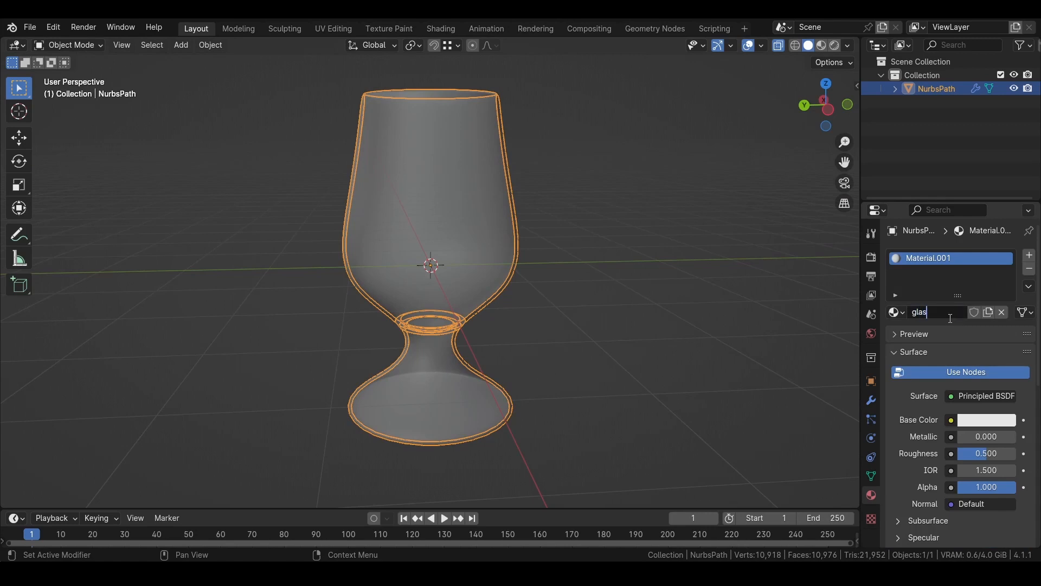
{"action": "key", "text": "Return"}
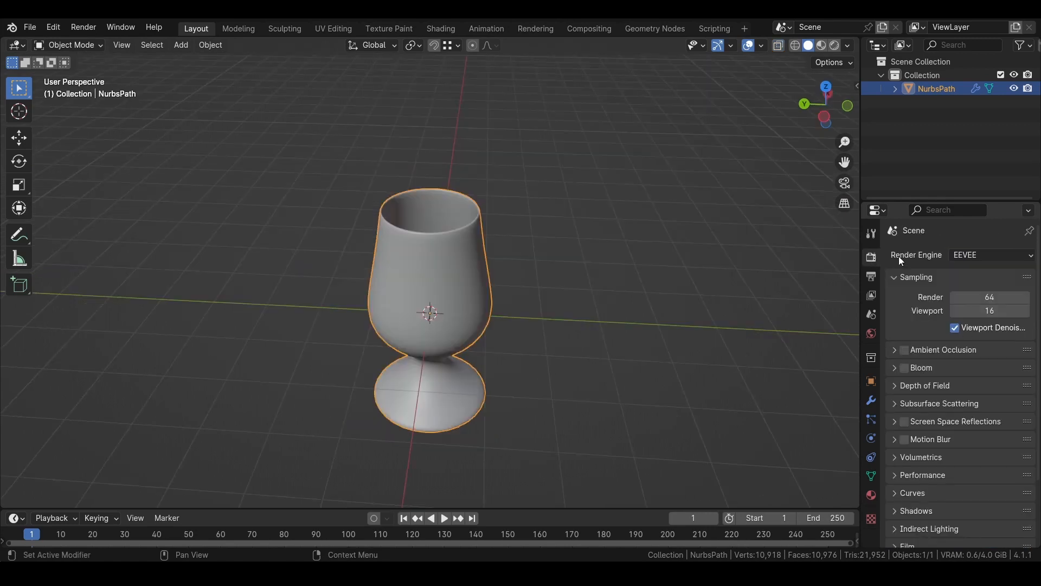
Switch the render engine to Cycles and set its device to GPU Compute
{"action": "left_click", "coordinate": [987, 255]}
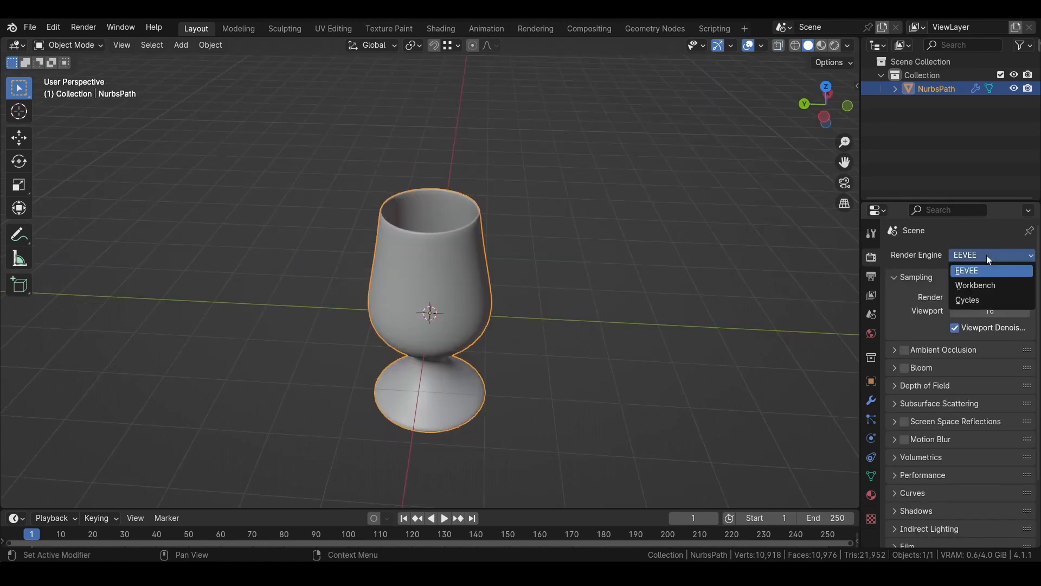
{"action": "left_click", "coordinate": [971, 303]}
{"action": "left_click", "coordinate": [987, 290]}
{"action": "left_click", "coordinate": [974, 319]}
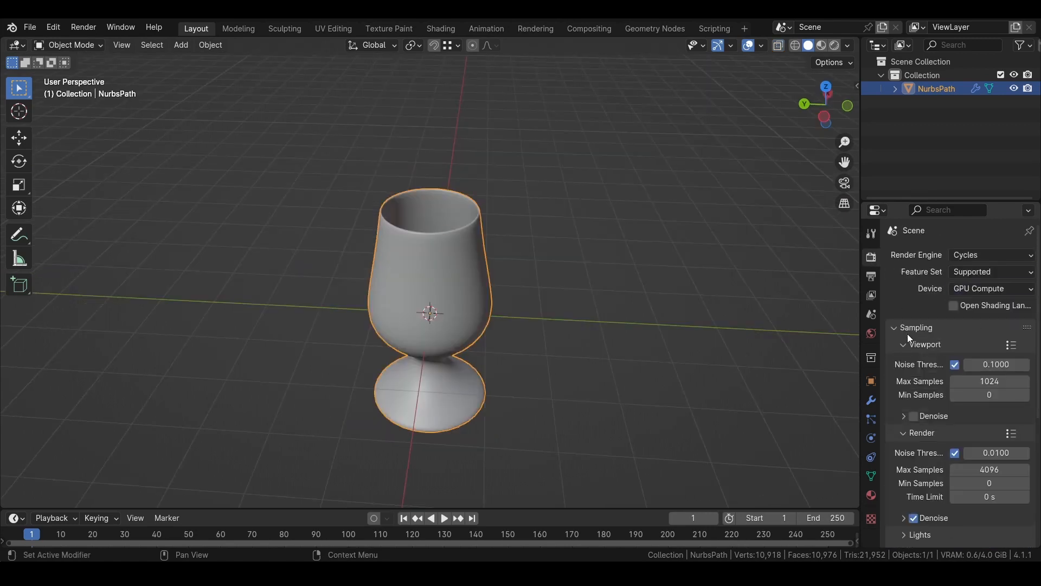
Set the viewport sampling's noise threshold to 1 and its maximum samples to 100
{"action": "scroll", "coordinate": [924, 389], "scroll_direction": "down", "scroll_amount": 3}
{"action": "left_click", "coordinate": [995, 284]}
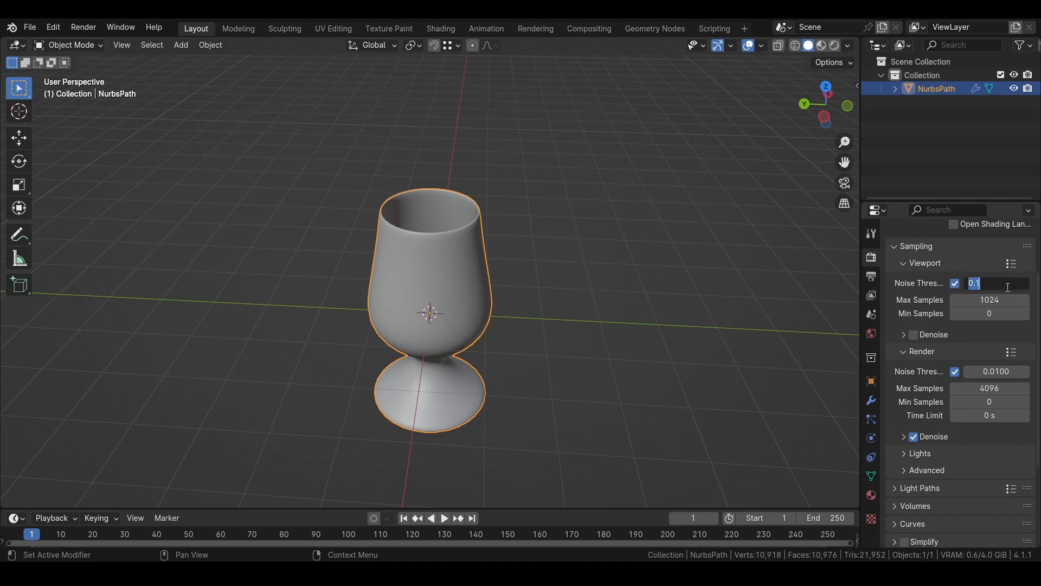
{"action": "type", "text": "1"}
{"action": "key", "text": "Return"}
{"action": "left_click", "coordinate": [987, 296]}
{"action": "type", "text": "1"}
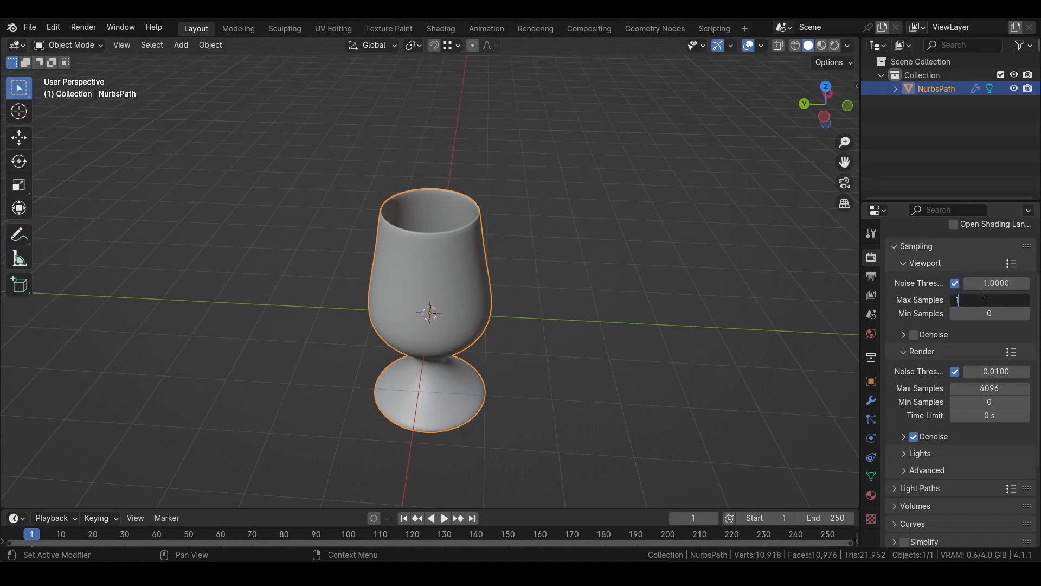
{"action": "type", "text": "00"}
{"action": "key", "text": "Return"}
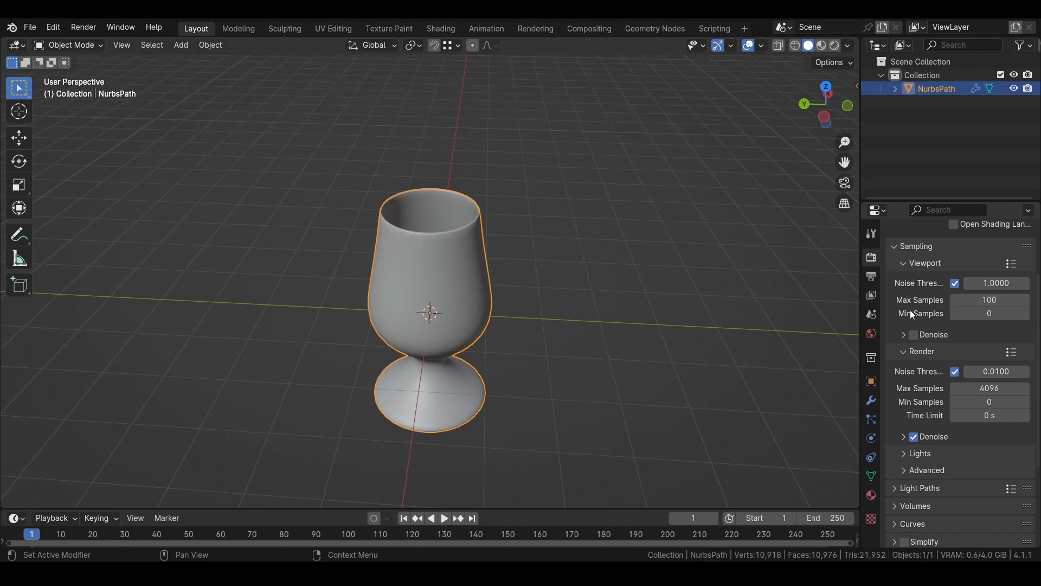
Enable denoising for the viewport sampling and look through the remaining render settings
{"action": "left_click", "coordinate": [912, 336]}
{"action": "left_click", "coordinate": [903, 334]}
{"action": "left_click", "coordinate": [903, 334]}
{"action": "scroll", "coordinate": [909, 385], "scroll_direction": "down", "scroll_amount": 4}
{"action": "scroll", "coordinate": [910, 385], "scroll_direction": "down", "scroll_amount": 1}
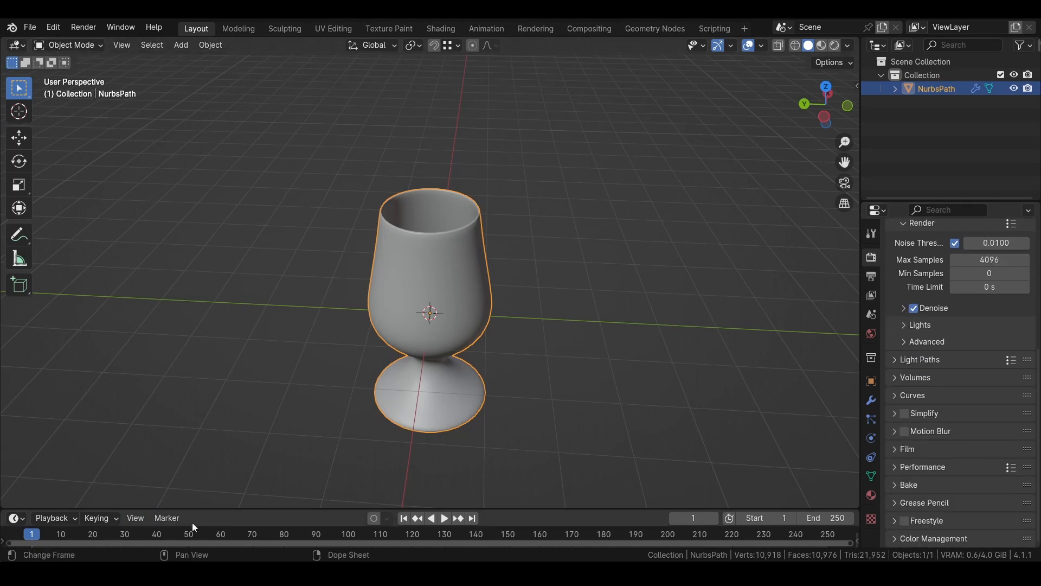
Display the viewport in Rendered shading and limit rendering to a rectangular region around the goblet
{"action": "left_click_drag", "start_coordinate": [201, 510], "coordinate": [201, 283]}
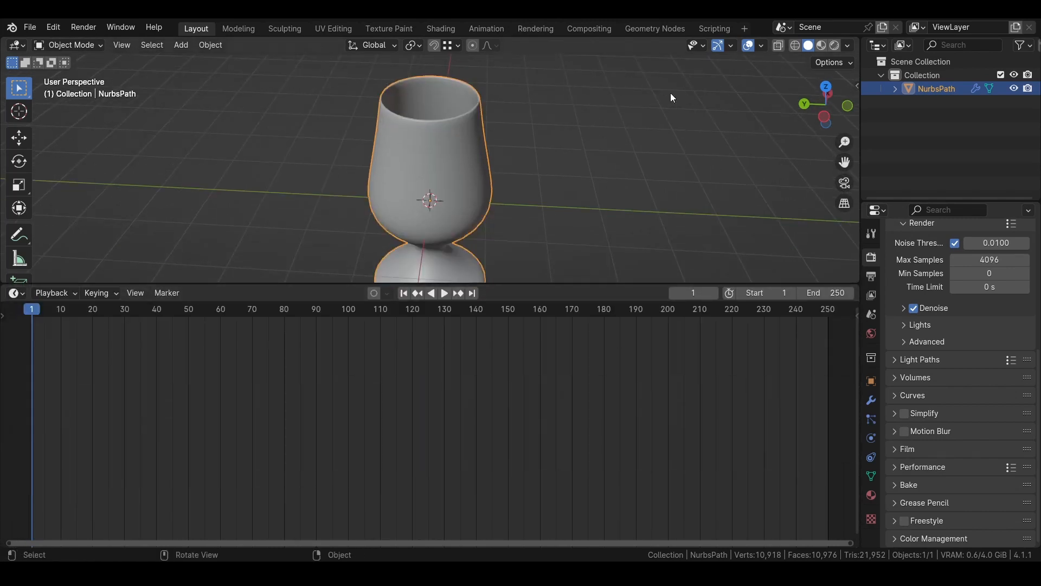
{"action": "left_click", "coordinate": [831, 47]}
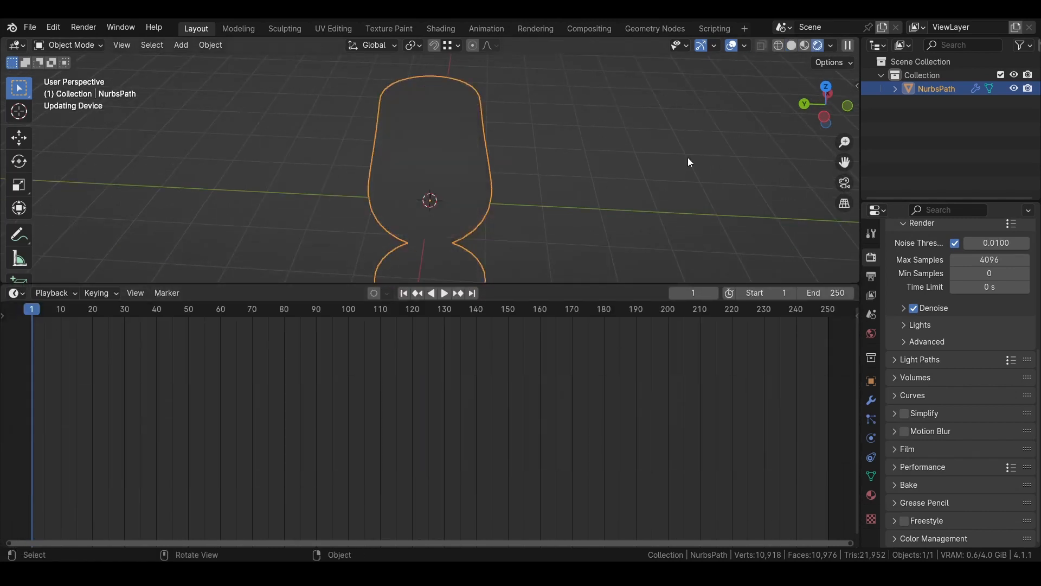
{"action": "key", "text": "ctrl+b"}
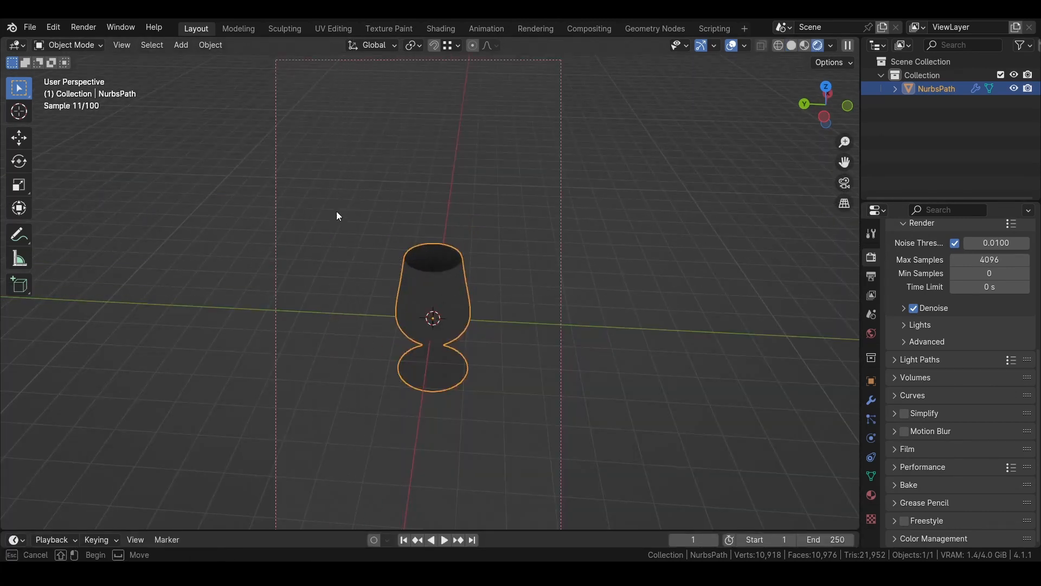
{"action": "left_click_drag", "start_coordinate": [330, 203], "coordinate": [535, 424]}
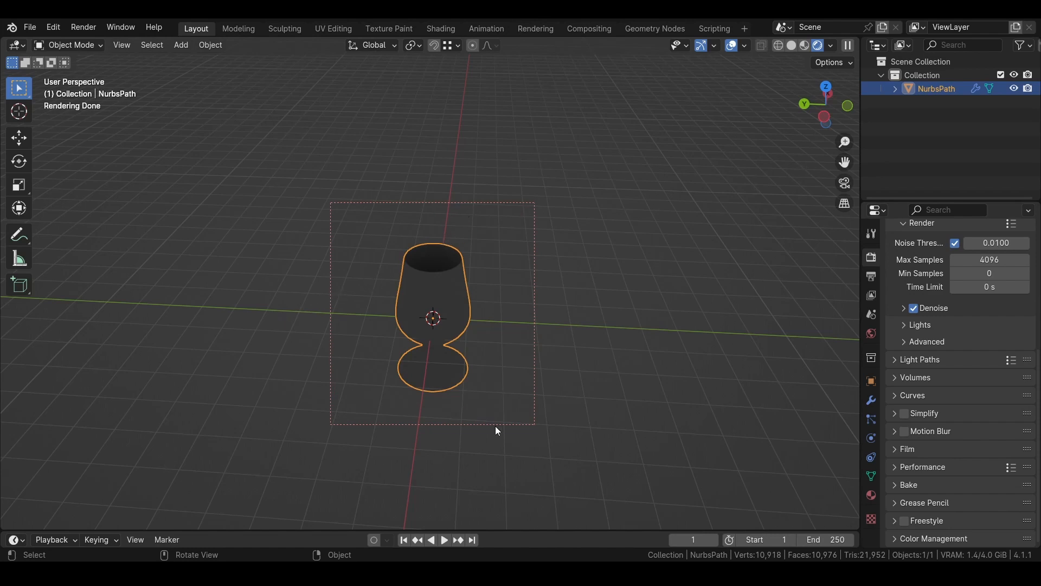
{"action": "scroll", "coordinate": [431, 274], "scroll_direction": "up", "scroll_amount": 3}
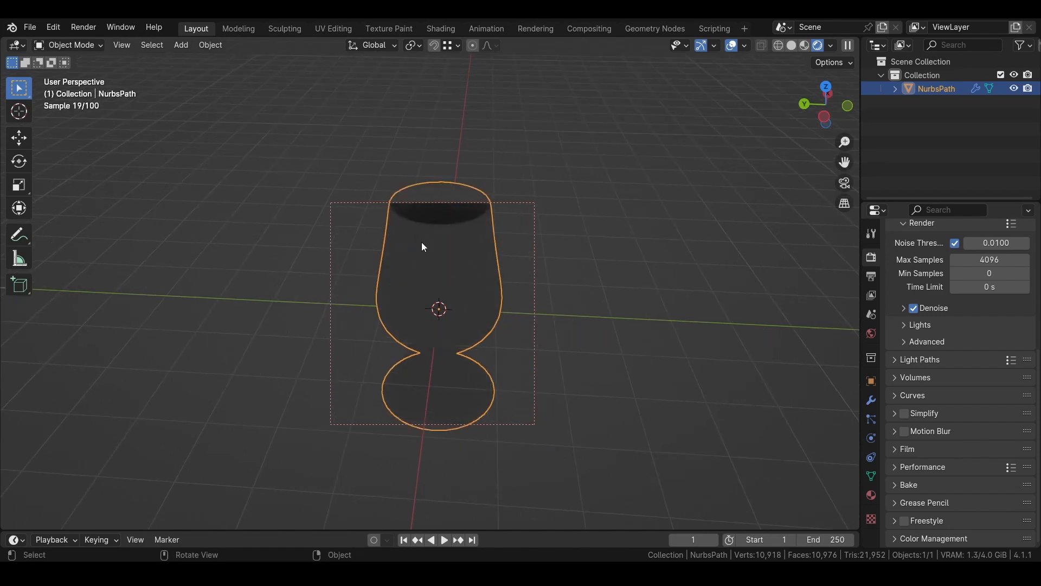
Turn the timeline area into an enlarged Shader Editor and space the Principled BSDF and Material Output nodes apart
{"action": "left_click_drag", "start_coordinate": [258, 528], "coordinate": [267, 253]}
{"action": "left_click", "coordinate": [16, 263]}
{"action": "left_click", "coordinate": [51, 385]}
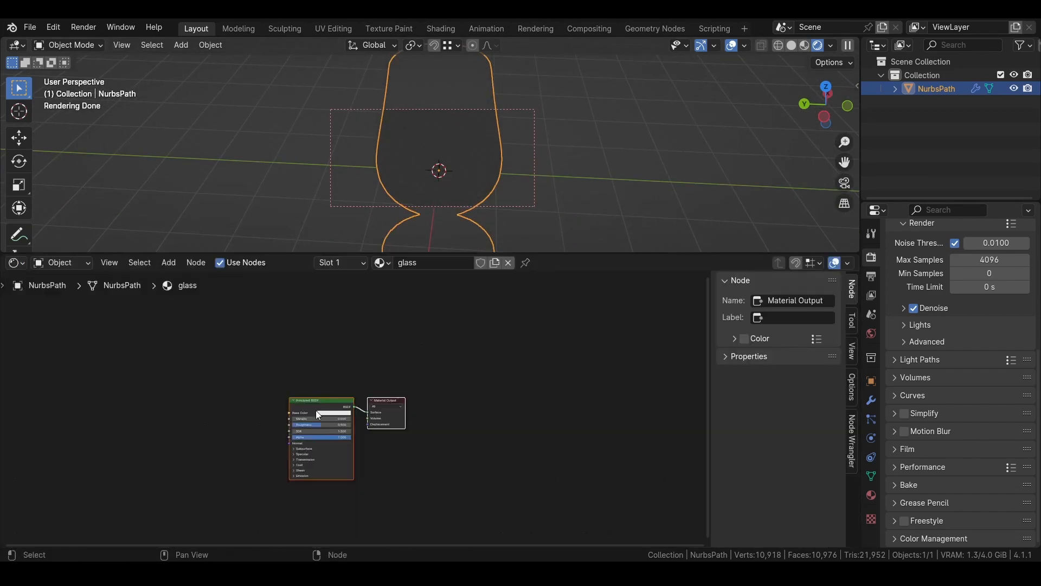
{"action": "scroll", "coordinate": [302, 342], "scroll_direction": "up", "scroll_amount": 4}
{"action": "left_click_drag", "start_coordinate": [388, 332], "coordinate": [188, 322]}
{"action": "left_click_drag", "start_coordinate": [484, 340], "coordinate": [596, 322]}
Add a Mix Shader node on the link between the Principled BSDF and the Material Output
{"action": "key", "text": "shift+a"}
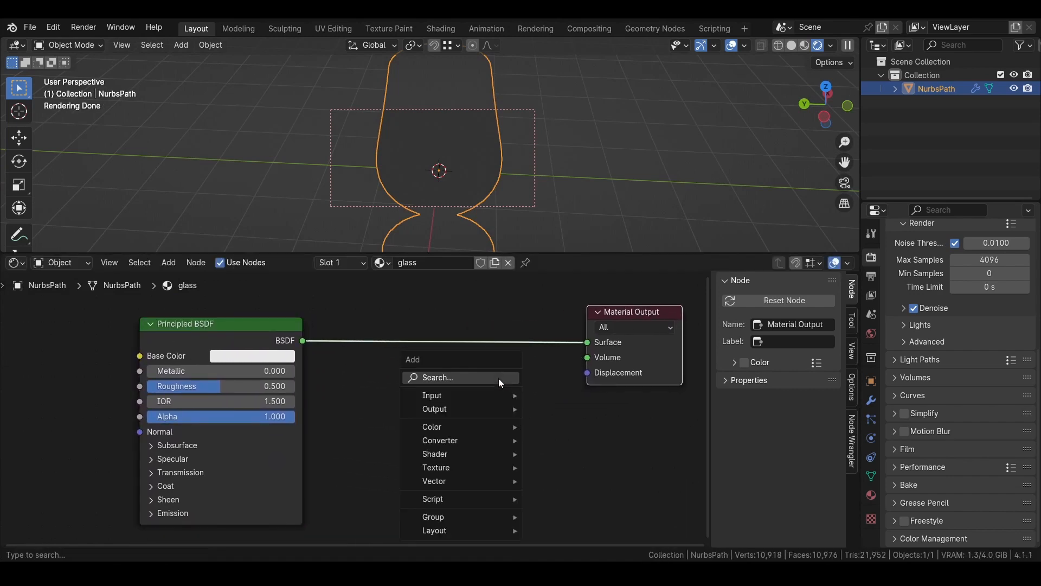
{"action": "left_click", "coordinate": [487, 384]}
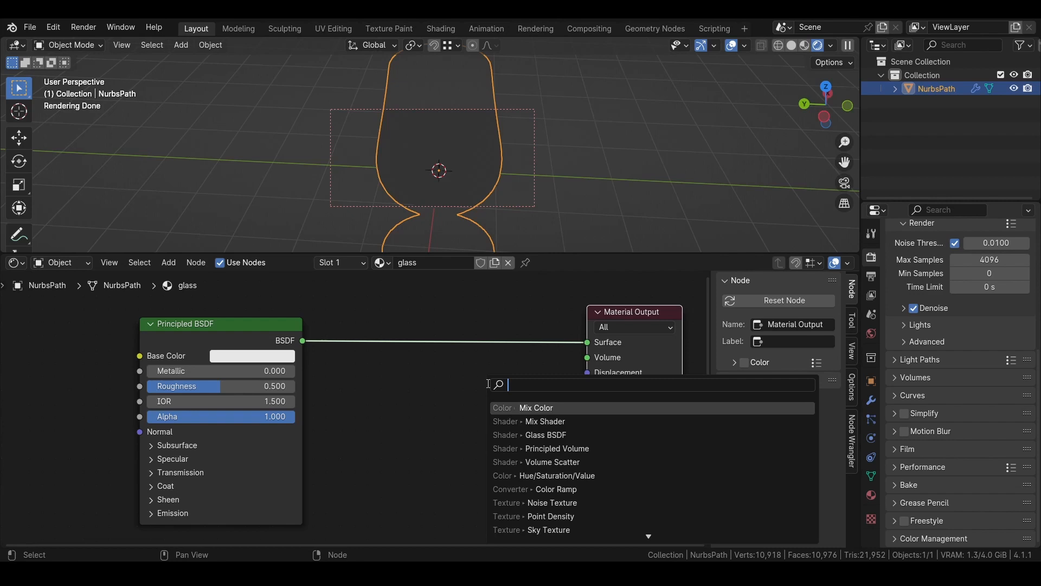
{"action": "type", "text": "mi"}
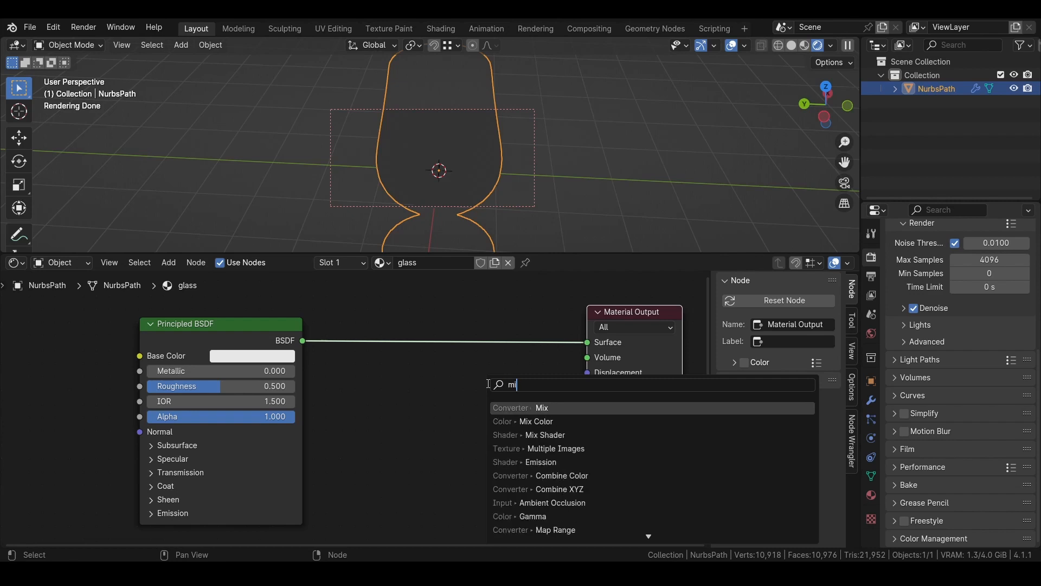
{"action": "type", "text": "x"}
{"action": "left_click", "coordinate": [544, 435]}
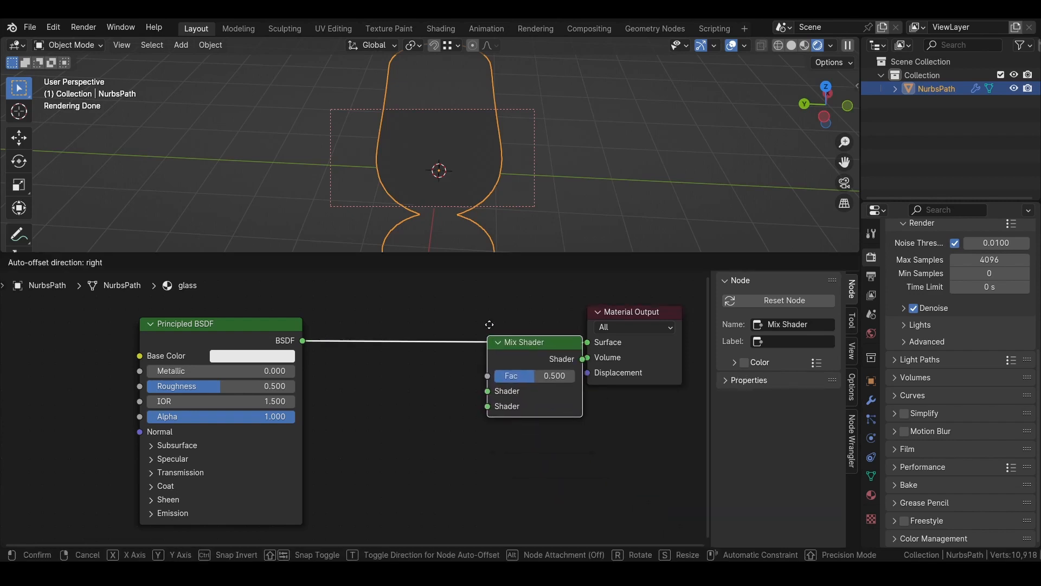
{"action": "left_click", "coordinate": [469, 375]}
Feed a new Glass BSDF into the Mix Shader's first shader input and a new Transparent BSDF into its second
{"action": "left_click_drag", "start_coordinate": [436, 380], "coordinate": [442, 504]}
{"action": "type", "text": "glass"}
{"action": "key", "text": "Return"}
{"action": "left_click", "coordinate": [451, 391]}
{"action": "type", "text": "trans"}
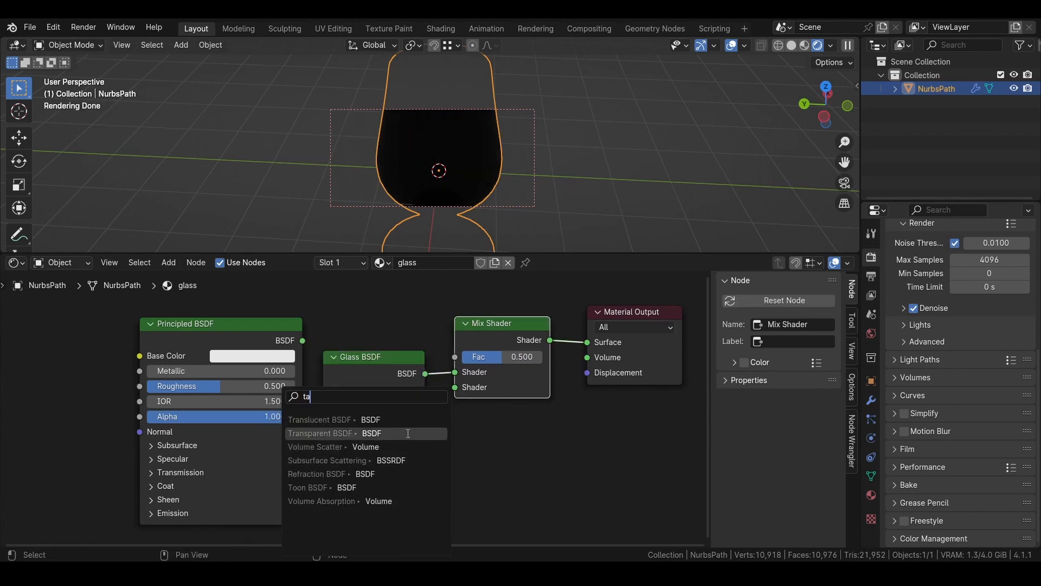
{"action": "key", "text": "Return"}
{"action": "left_click", "coordinate": [366, 402]}
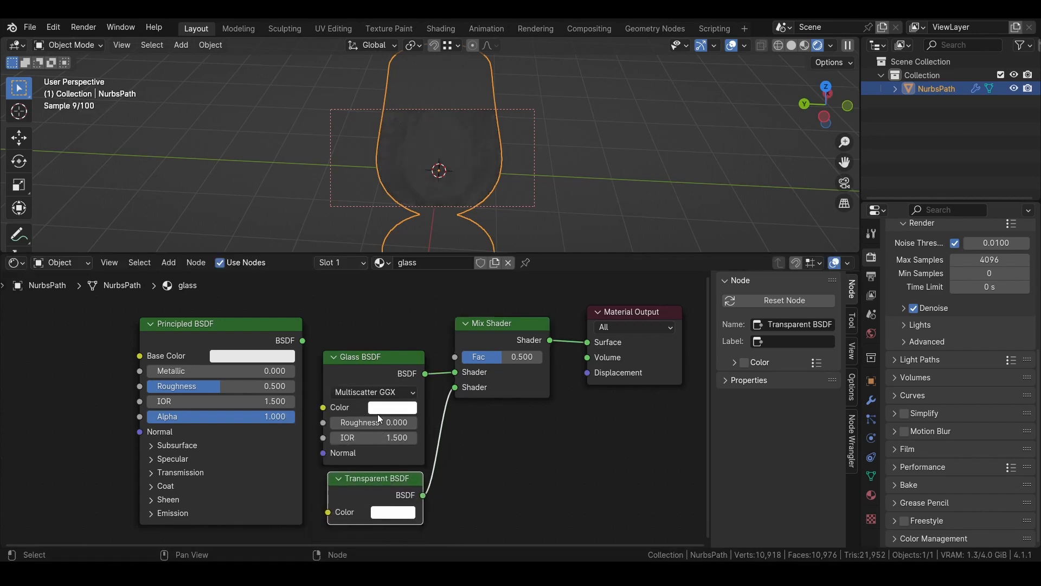
Add an area light, raise it along Z above the goblet, and scale it up
{"action": "middle_click_drag", "start_coordinate": [502, 216], "coordinate": [451, 174]}
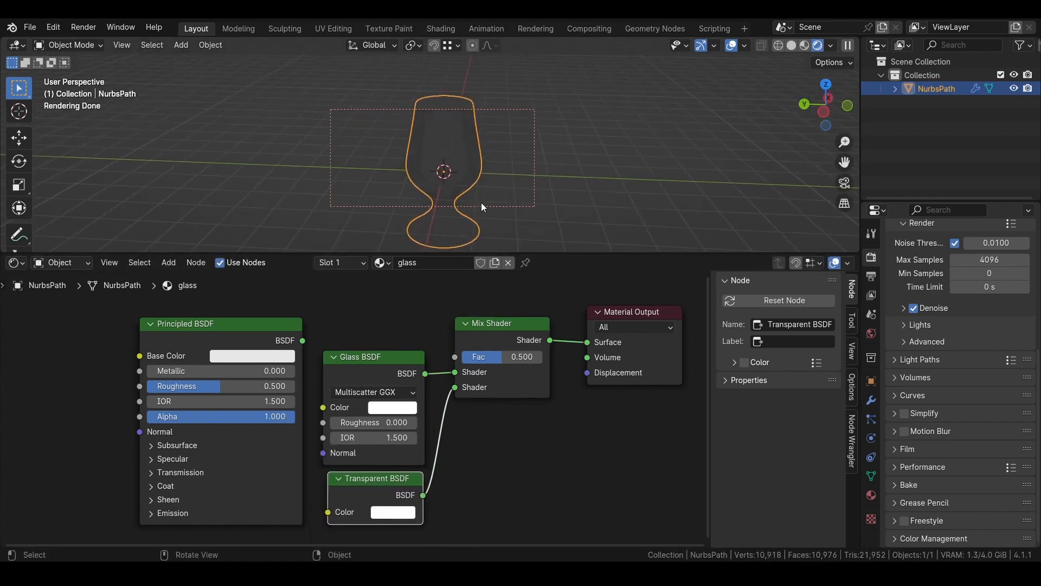
{"action": "key", "text": "shift+a"}
{"action": "mouse_move", "coordinate": [399, 379]}
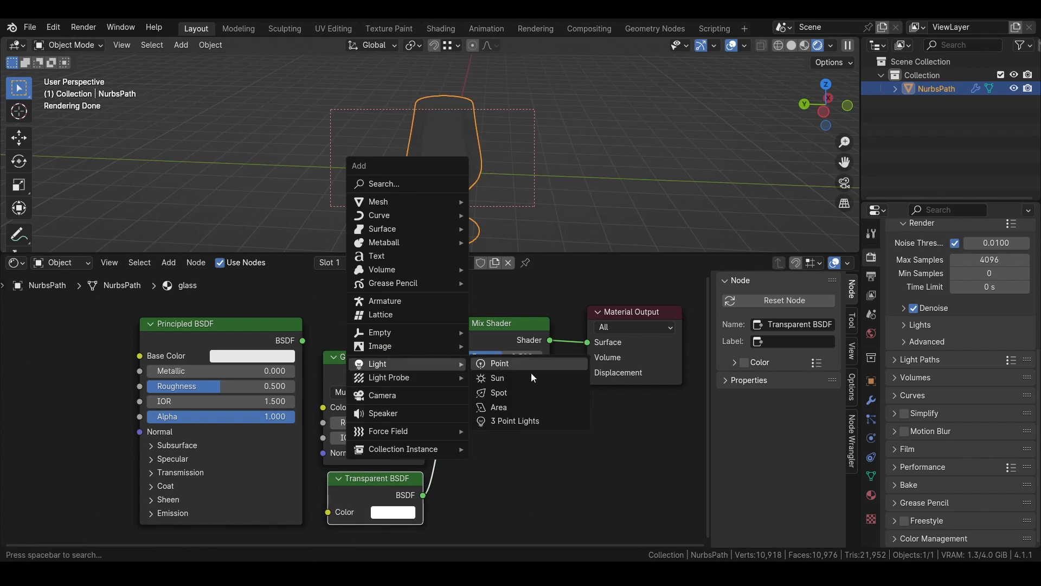
{"action": "left_click", "coordinate": [532, 406]}
{"action": "key", "text": "g"}
{"action": "key", "text": "z"}
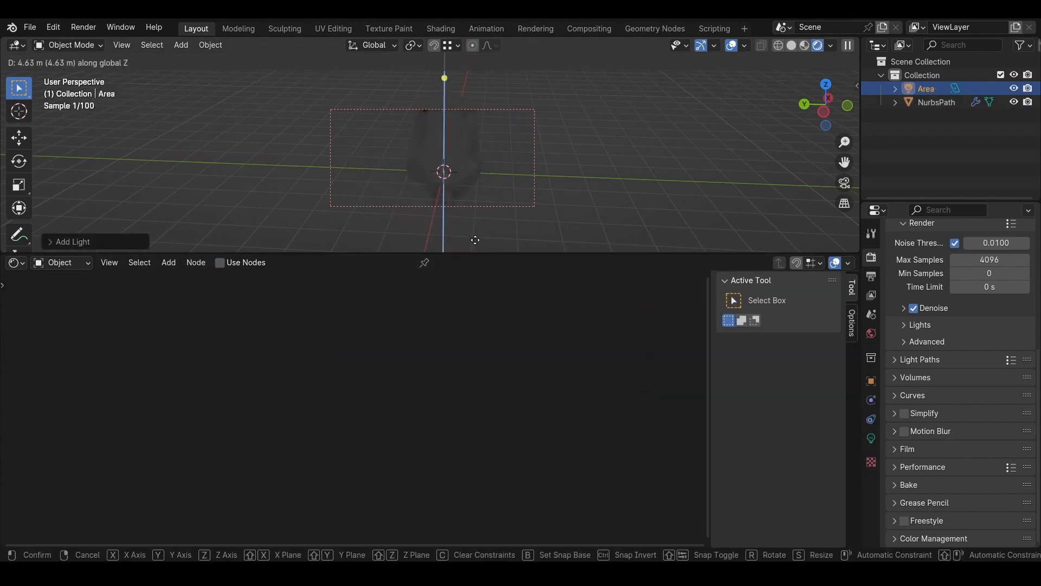
{"action": "left_click", "coordinate": [470, 50]}
{"action": "key", "text": "s"}
{"action": "left_click", "coordinate": [597, 116]}
Add a cube at the goblet's position and stretch it along the Y axis
{"action": "key", "text": "shift+a"}
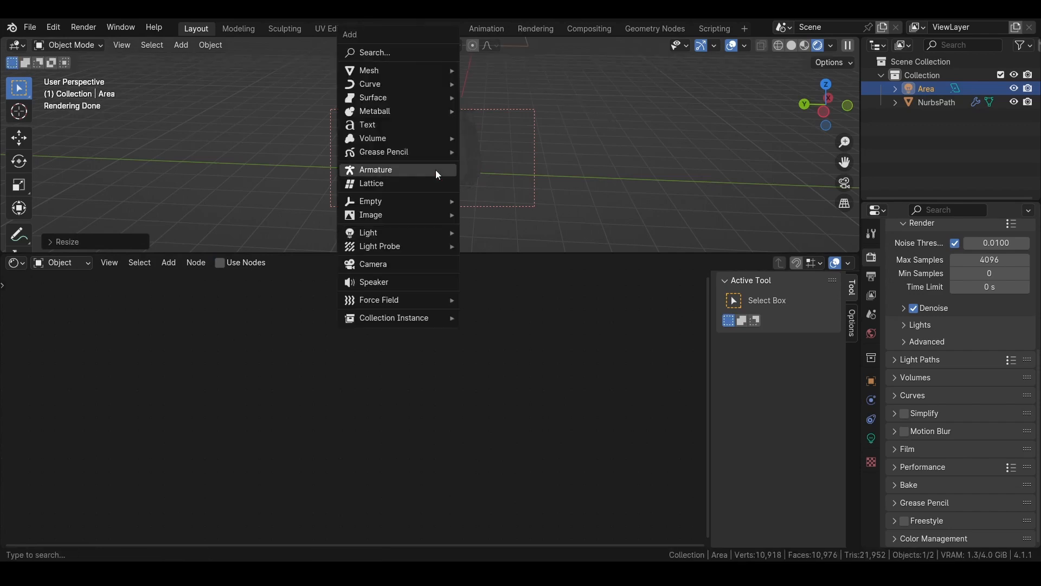
{"action": "mouse_move", "coordinate": [380, 71]}
{"action": "left_click", "coordinate": [520, 87]}
{"action": "key", "text": "s"}
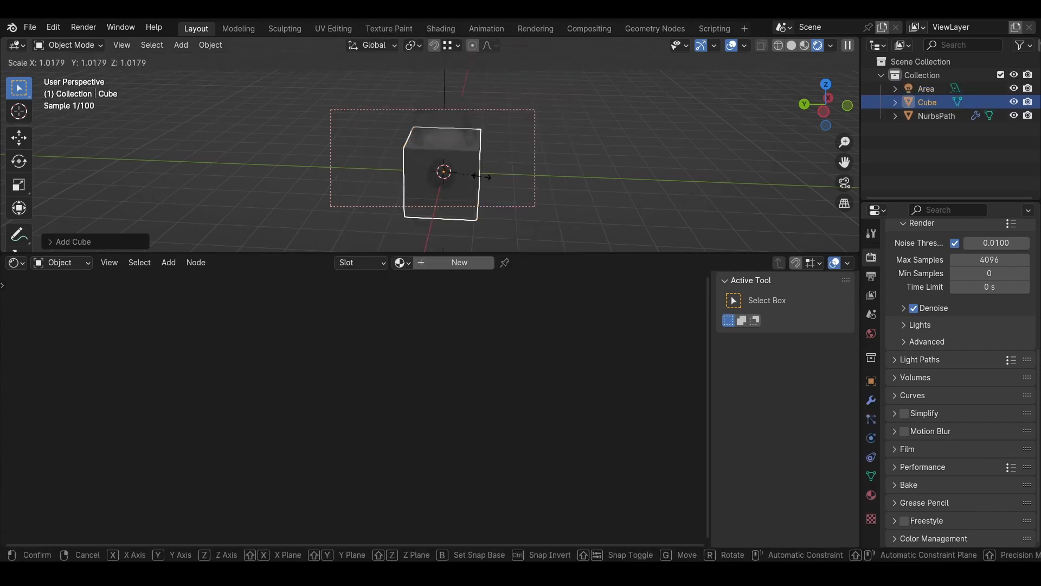
{"action": "key", "text": "y"}
{"action": "left_click", "coordinate": [599, 188]}
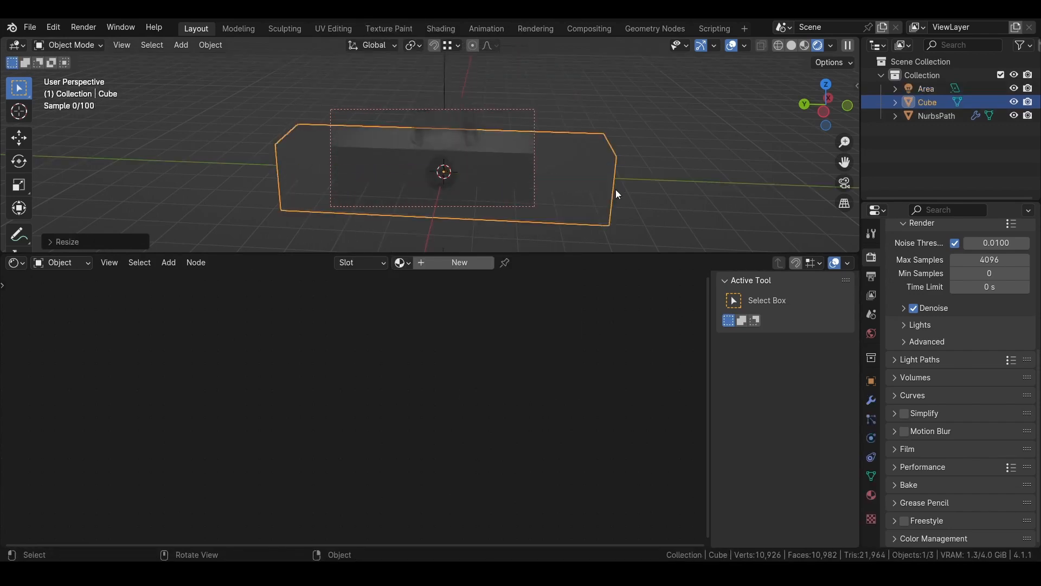
Raise the goblet along Z so it stands on the cube's top face, and scale it down
{"action": "left_click", "coordinate": [426, 135]}
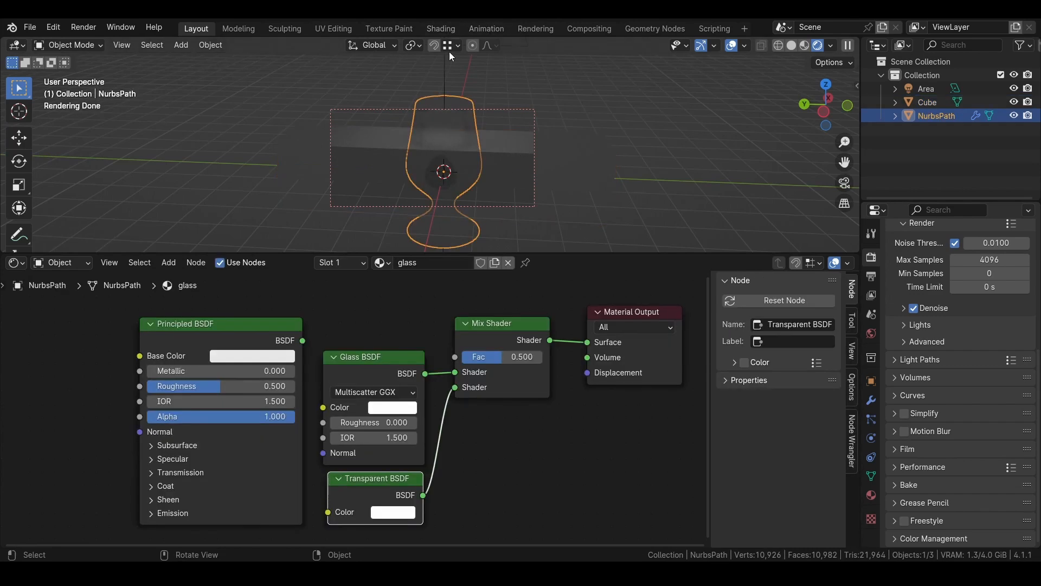
{"action": "key", "text": "g"}
{"action": "key", "text": "z"}
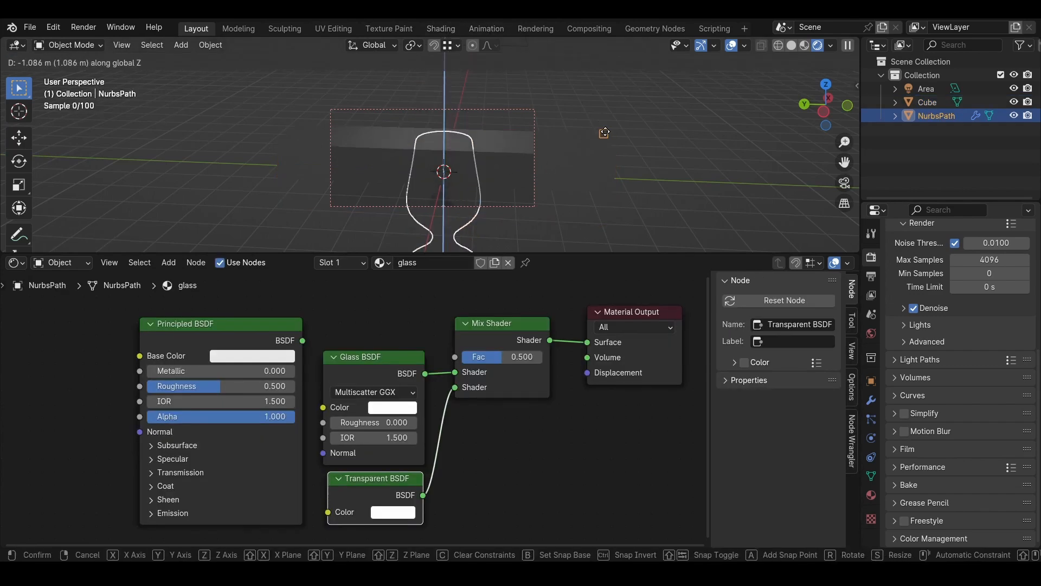
{"action": "left_click", "coordinate": [605, 129]}
{"action": "key", "text": "g"}
{"action": "key", "text": "z"}
{"action": "left_click", "coordinate": [622, 203]}
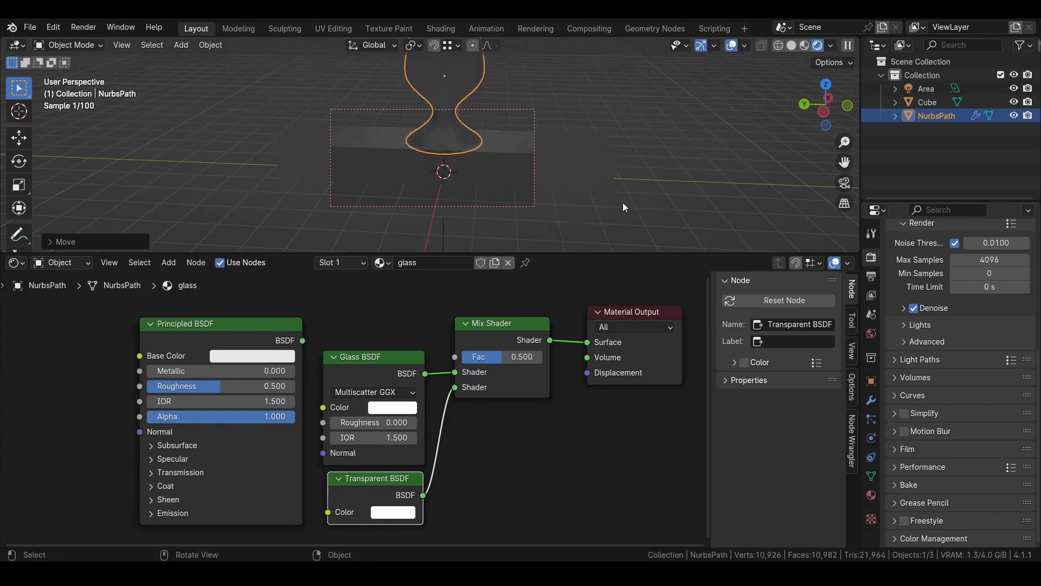
{"action": "key", "text": "s"}
{"action": "left_click", "coordinate": [492, 105]}
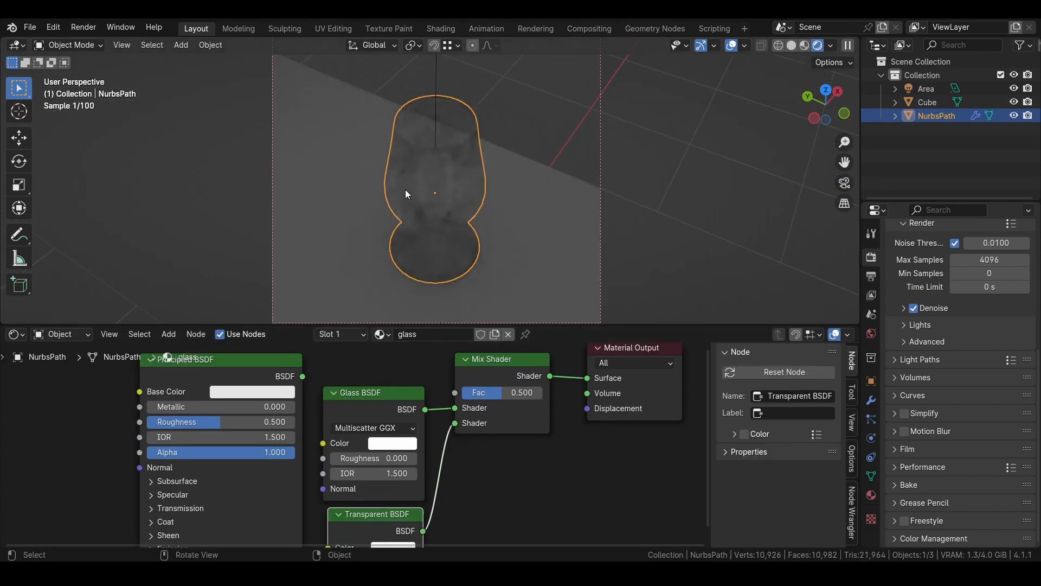
Select the area light above the goblet and increase its power
{"action": "middle_click_drag", "start_coordinate": [463, 182], "coordinate": [444, 99]}
{"action": "left_click", "coordinate": [439, 74]}
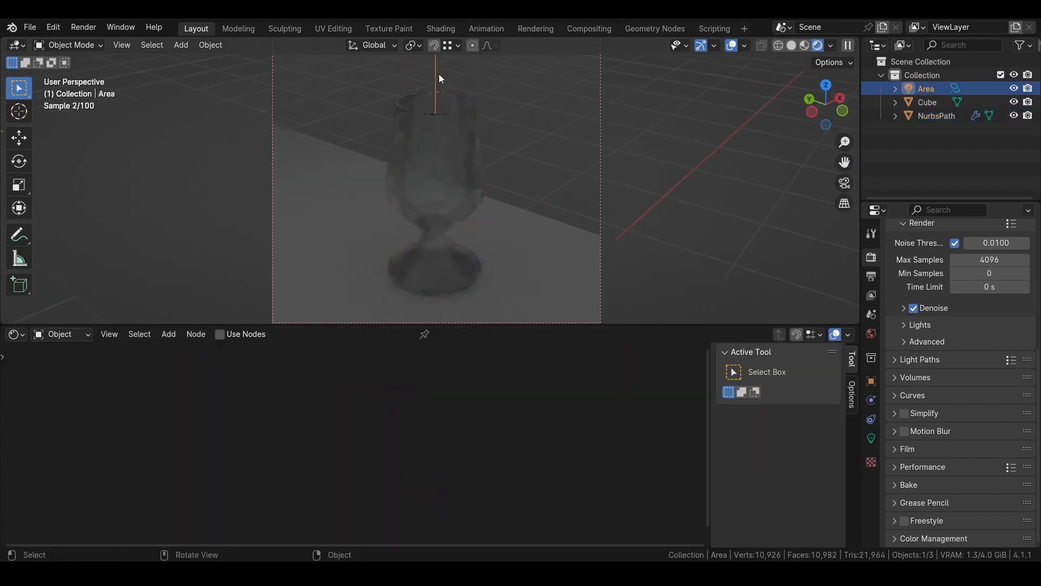
{"action": "left_click", "coordinate": [872, 438]}
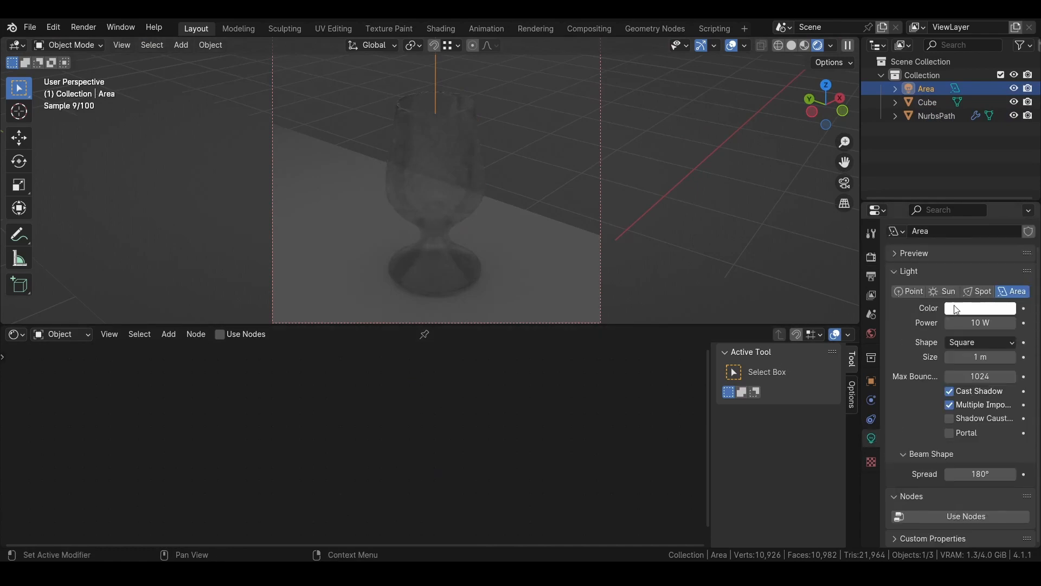
{"action": "left_click_drag", "start_coordinate": [976, 323], "coordinate": [1036, 322]}
Set the IOR of the Glass BSDF in the goblet's material to 1.45
{"action": "left_click", "coordinate": [425, 196]}
{"action": "scroll", "coordinate": [382, 380], "scroll_direction": "up", "scroll_amount": 4}
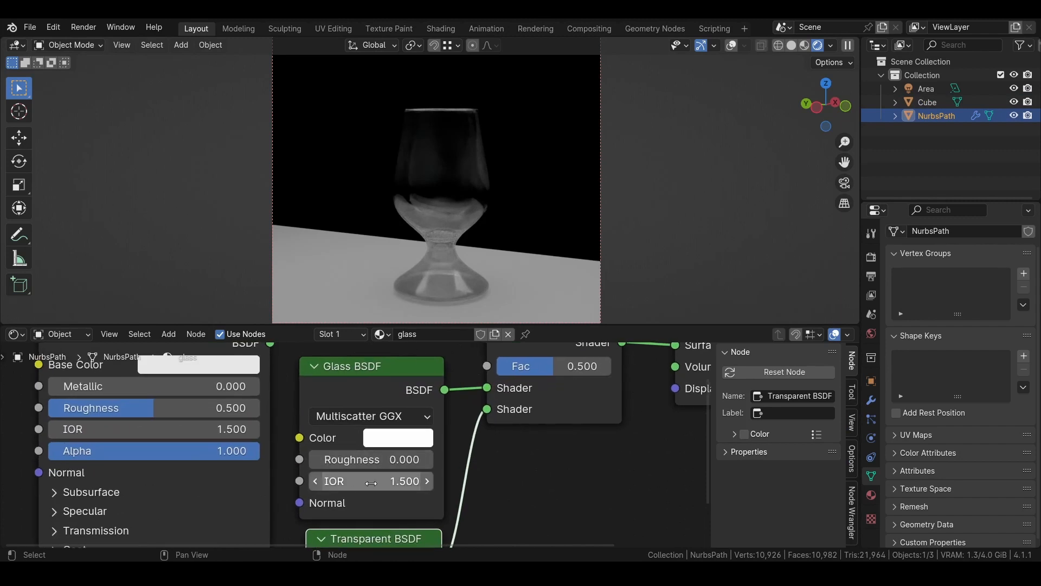
{"action": "left_click", "coordinate": [371, 482]}
{"action": "type", "text": "1.45"}
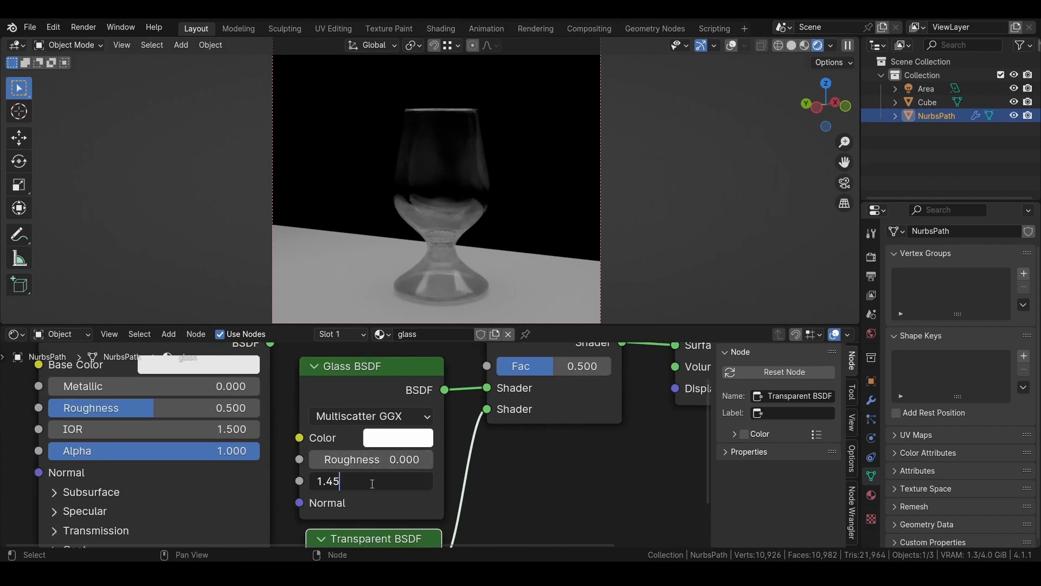
{"action": "key", "text": "Return"}
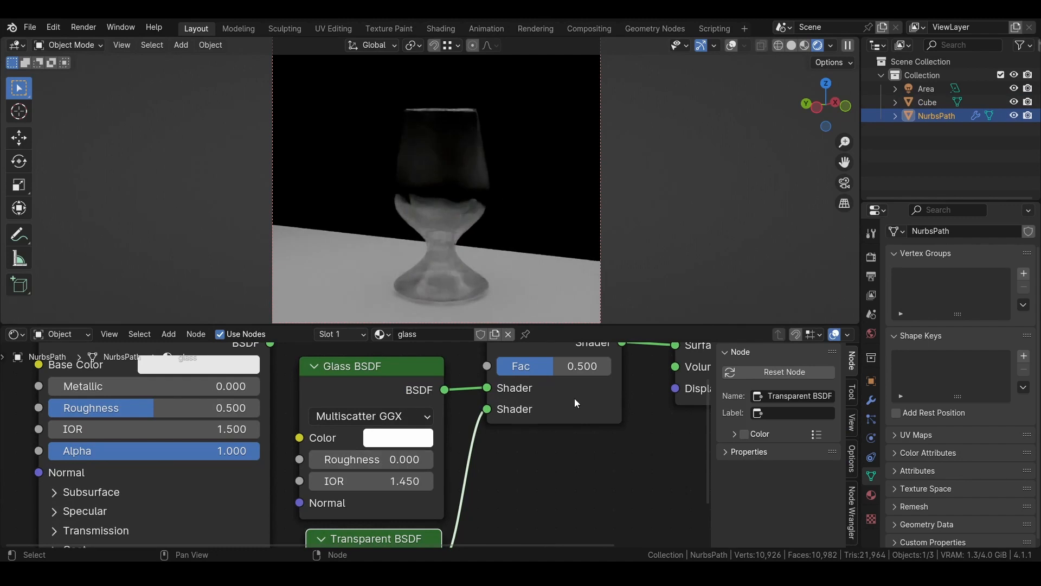
Connect the Principled BSDF to the Mix Shader in place of the Glass BSDF and set its transmission weight to 1
{"action": "scroll", "coordinate": [399, 450], "scroll_direction": "down", "scroll_amount": 3}
{"action": "left_click_drag", "start_coordinate": [369, 393], "coordinate": [371, 390]}
{"action": "left_click_drag", "start_coordinate": [295, 393], "coordinate": [464, 427]}
{"action": "middle_click_drag", "start_coordinate": [214, 481], "coordinate": [262, 428]}
{"action": "left_click", "coordinate": [216, 460]}
{"action": "left_click_drag", "start_coordinate": [215, 479], "coordinate": [360, 480]}
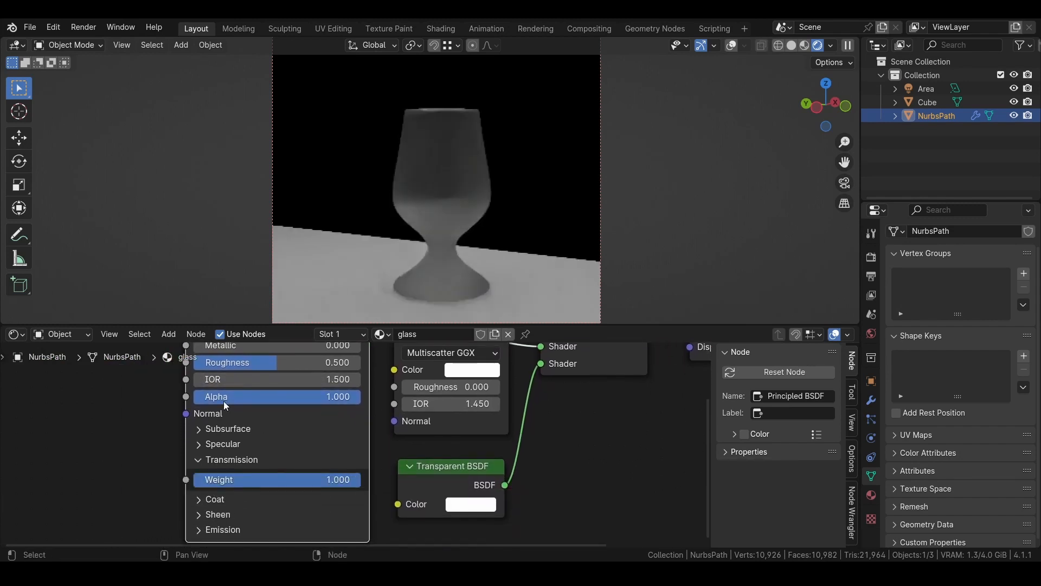
Lower the Principled BSDF's roughness to 0
{"action": "middle_click_drag", "start_coordinate": [227, 364], "coordinate": [245, 399]}
{"action": "left_click_drag", "start_coordinate": [245, 398], "coordinate": [159, 397]}
{"action": "middle_click_drag", "start_coordinate": [169, 471], "coordinate": [159, 382]}
{"action": "left_click", "coordinate": [208, 459]}
{"action": "mouse_move", "coordinate": [233, 477]}
{"action": "left_mouse_down"}
{"action": "mouse_move", "coordinate": [363, 477]}
{"action": "mouse_move", "coordinate": [233, 497]}
{"action": "left_mouse_up"}
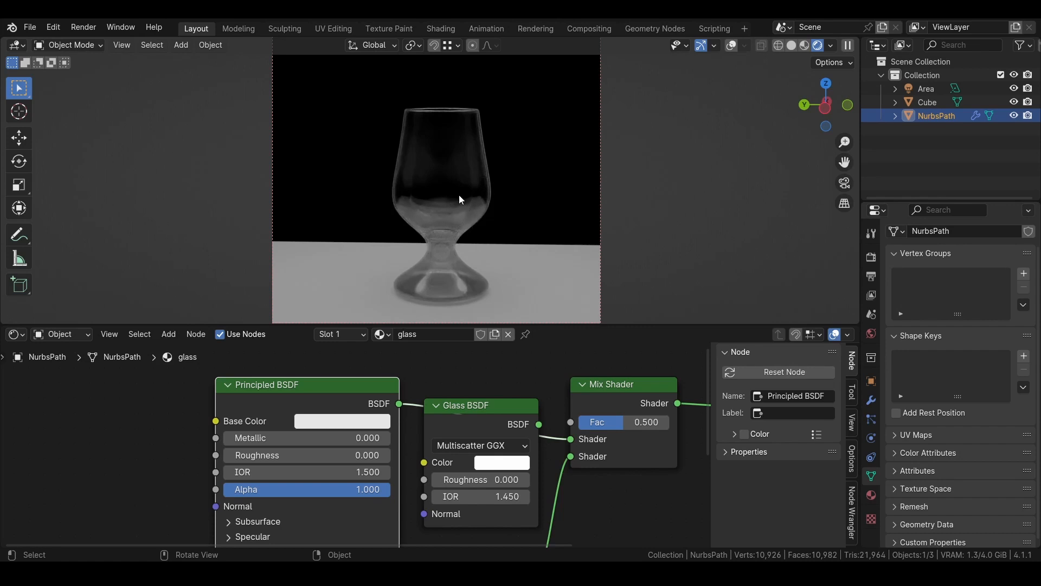
Open the goblet mesh for face editing in the left orthographic view, with overlays shown and solid shading
{"action": "key", "text": "Tab"}
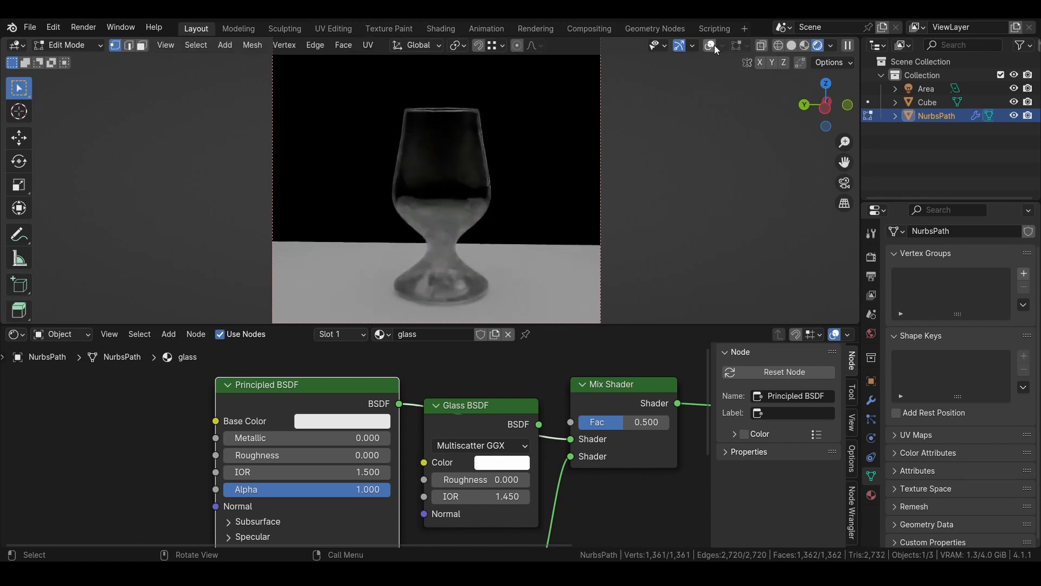
{"action": "left_click", "coordinate": [714, 45]}
{"action": "left_click", "coordinate": [825, 106]}
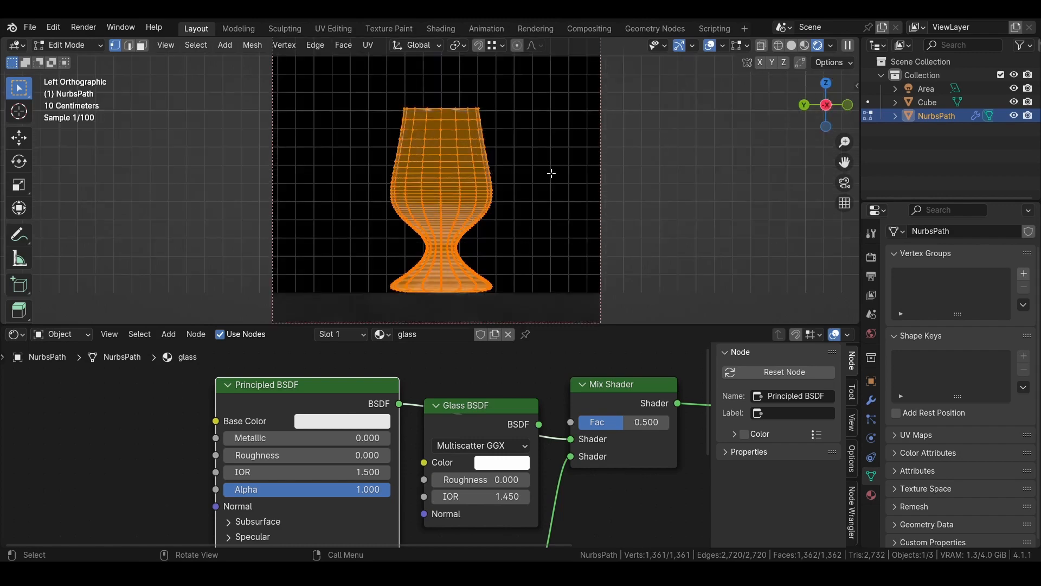
{"action": "scroll", "coordinate": [551, 173], "scroll_direction": "up", "scroll_amount": 6}
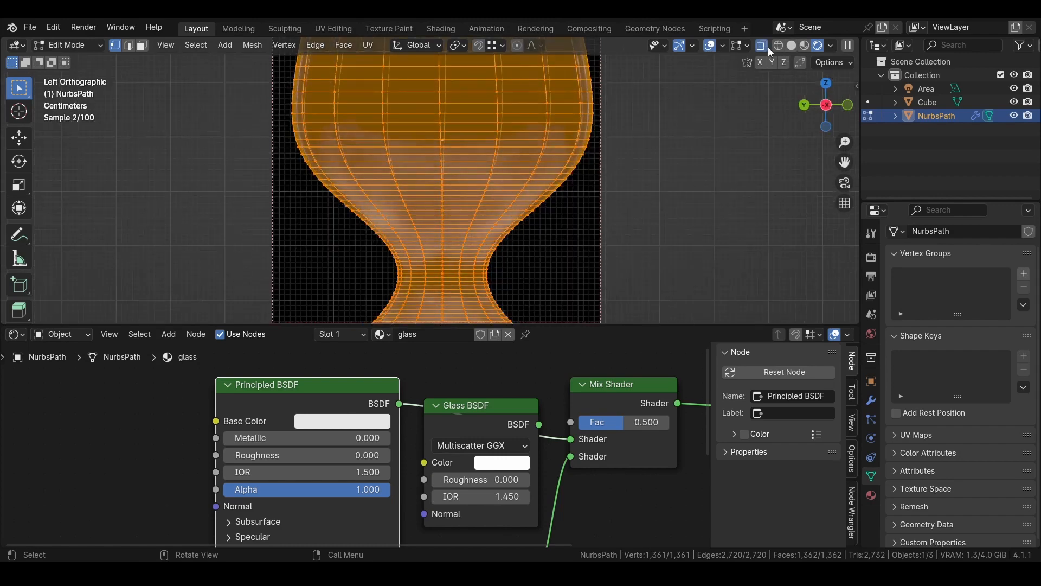
{"action": "left_click", "coordinate": [791, 45]}
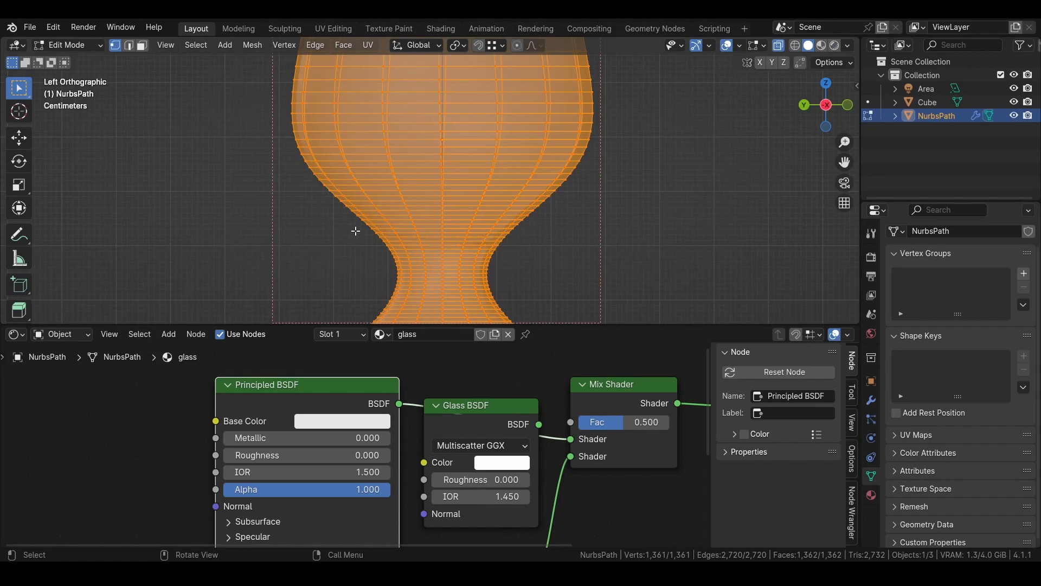
{"action": "left_click", "coordinate": [141, 45]}
Select the complete horizontal ring of faces at the lower end of the bowl, just above the goblet's stem
{"action": "left_click", "coordinate": [348, 240]}
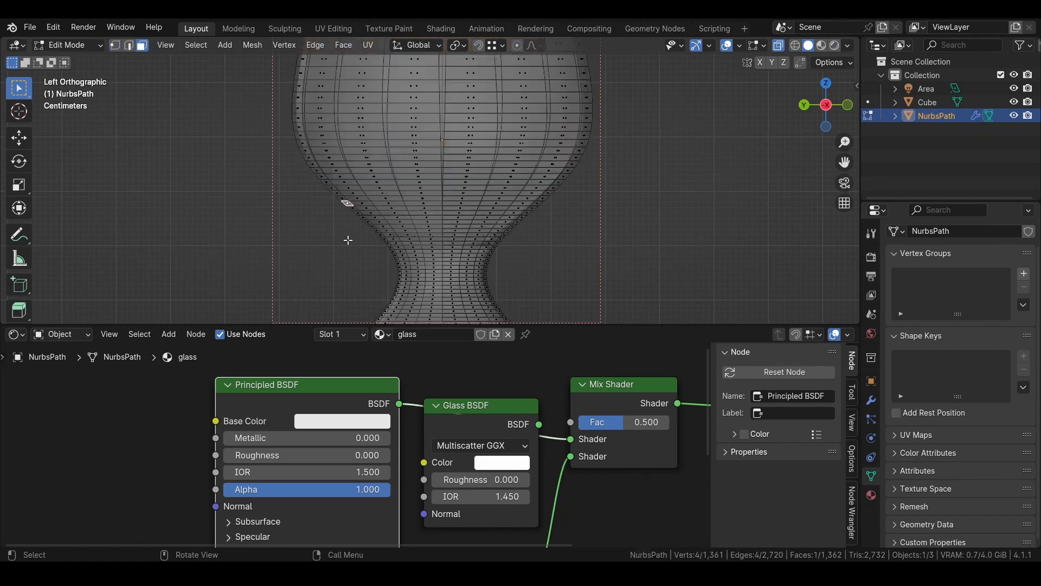
{"action": "scroll", "coordinate": [514, 241], "scroll_direction": "up", "scroll_amount": 8}
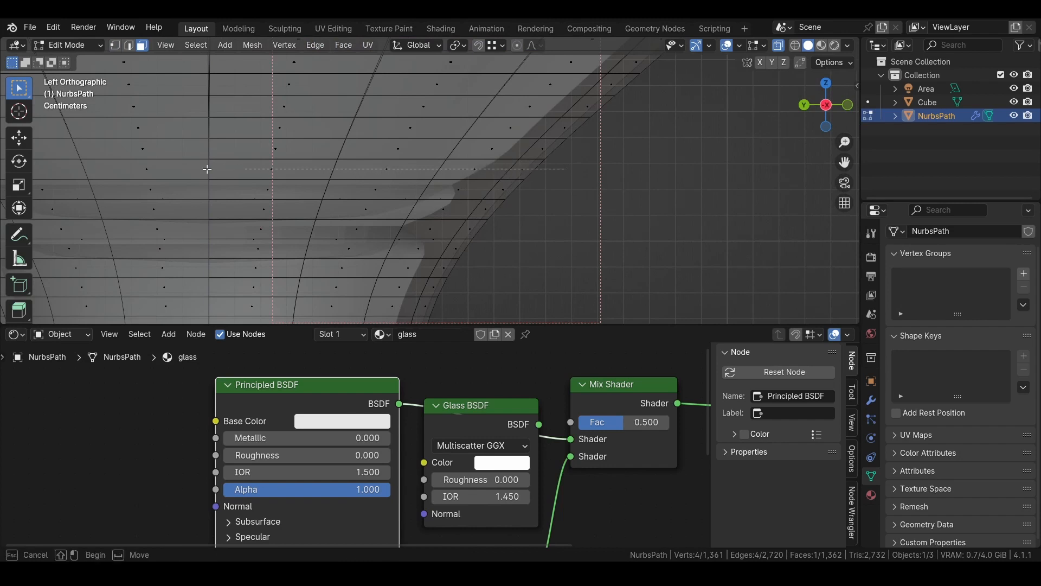
{"action": "left_click", "coordinate": [491, 169], "text": "alt"}
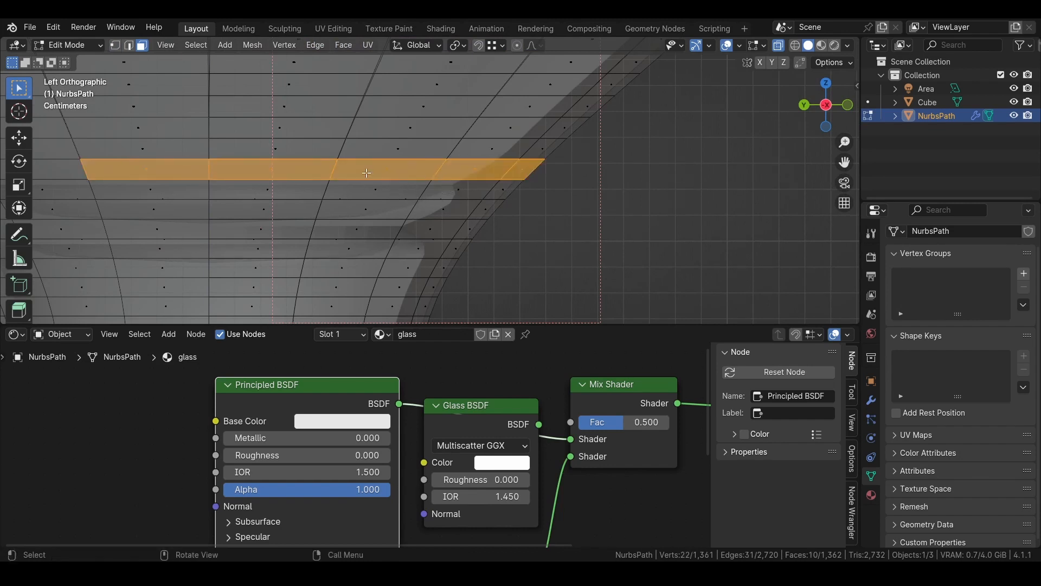
{"action": "middle_click_drag", "start_coordinate": [428, 198], "coordinate": [461, 182]}
{"action": "key", "text": "alt+a"}
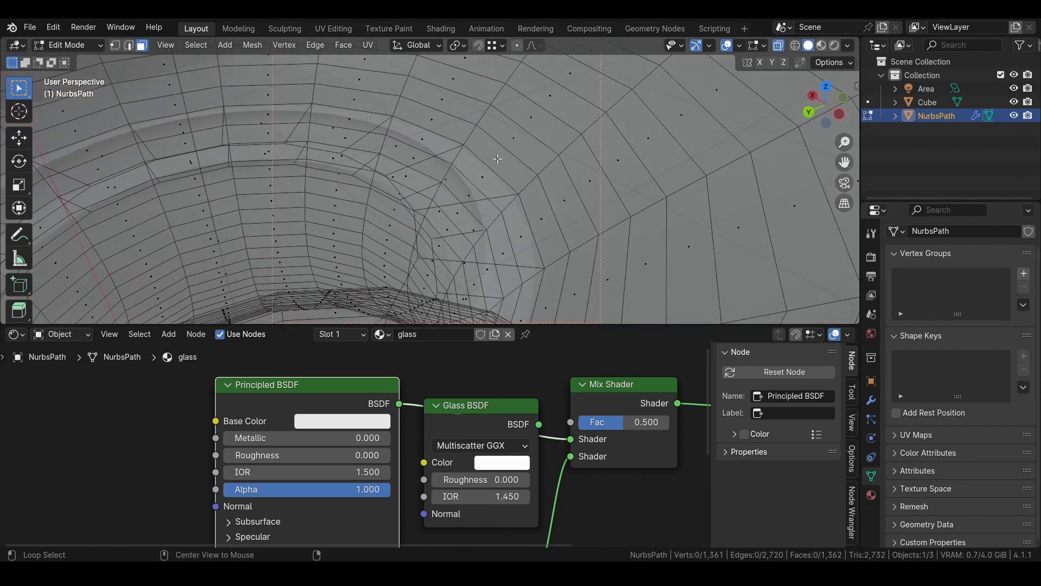
{"action": "left_click", "coordinate": [489, 148], "text": "alt"}
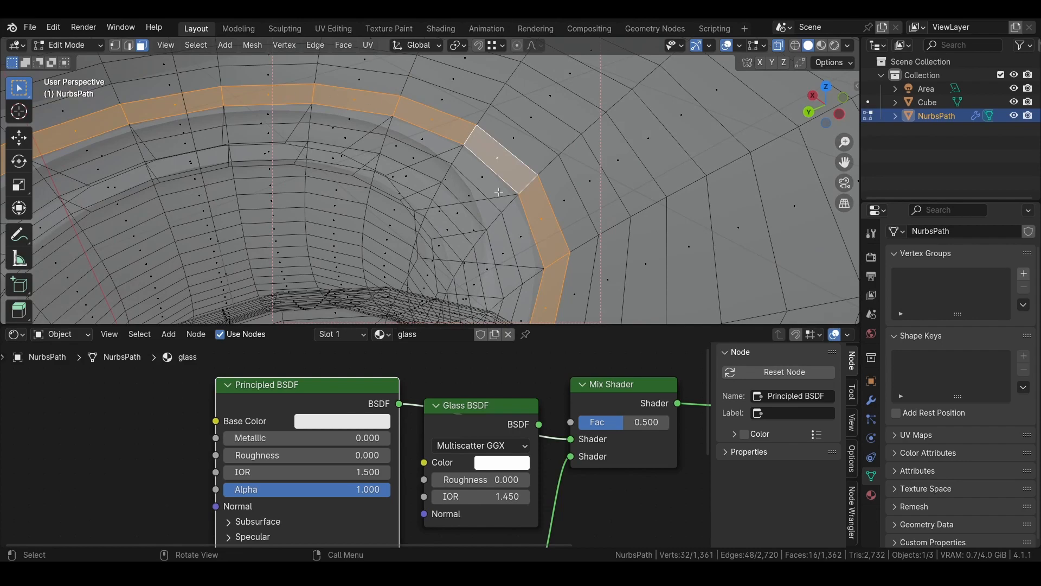
{"action": "scroll", "coordinate": [510, 170], "scroll_direction": "down", "scroll_amount": 4}
{"action": "middle_click_drag", "start_coordinate": [491, 266], "coordinate": [437, 205]}
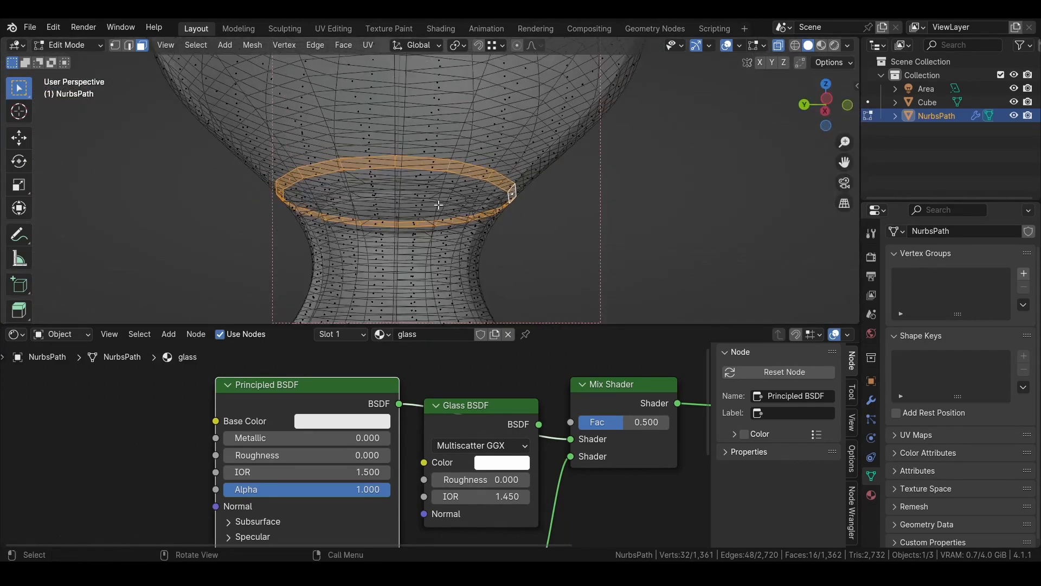
{"action": "scroll", "coordinate": [440, 193], "scroll_direction": "down", "scroll_amount": 5}
{"action": "left_click", "coordinate": [829, 108]}
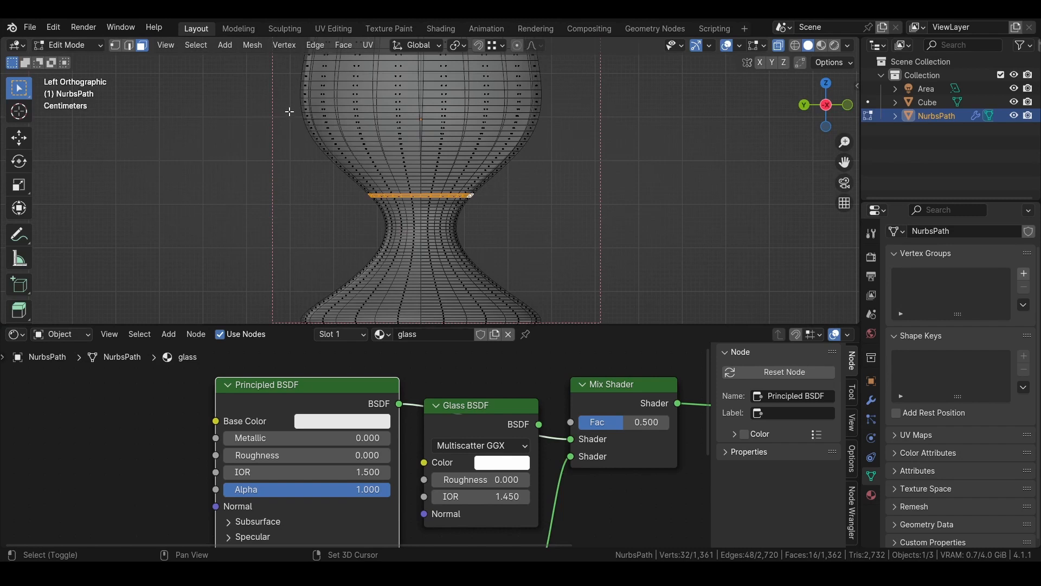
Extend the selection to all bowl faces from that ring up to the bowl's widest part, and set the selection tool to Select Box
{"action": "left_click_drag", "start_coordinate": [289, 111], "coordinate": [557, 195]}
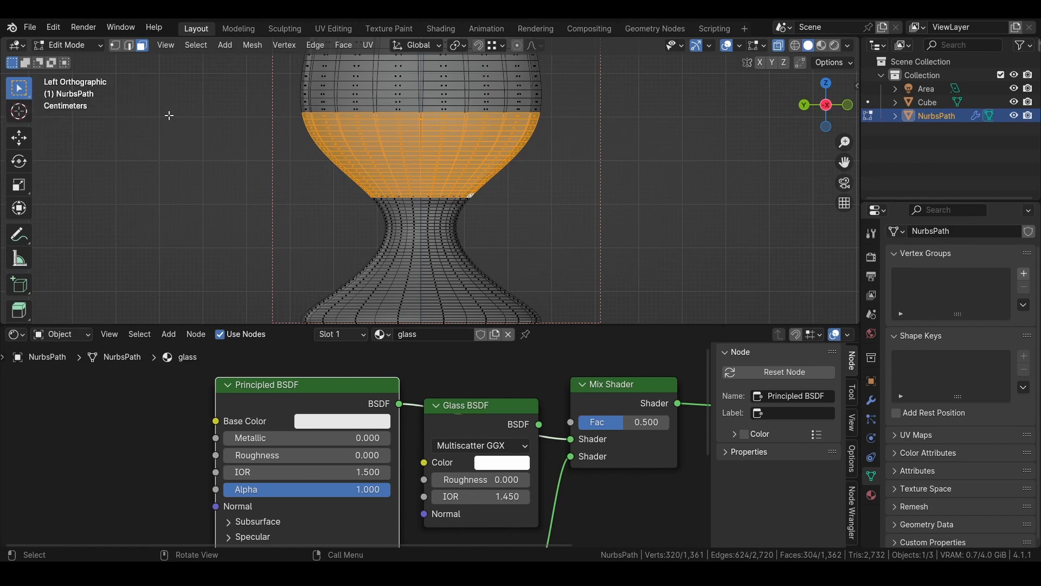
{"action": "left_click_drag", "start_coordinate": [169, 115], "coordinate": [217, 181]}
{"action": "key", "text": "ctrl+z"}
{"action": "left_click", "coordinate": [21, 94]}
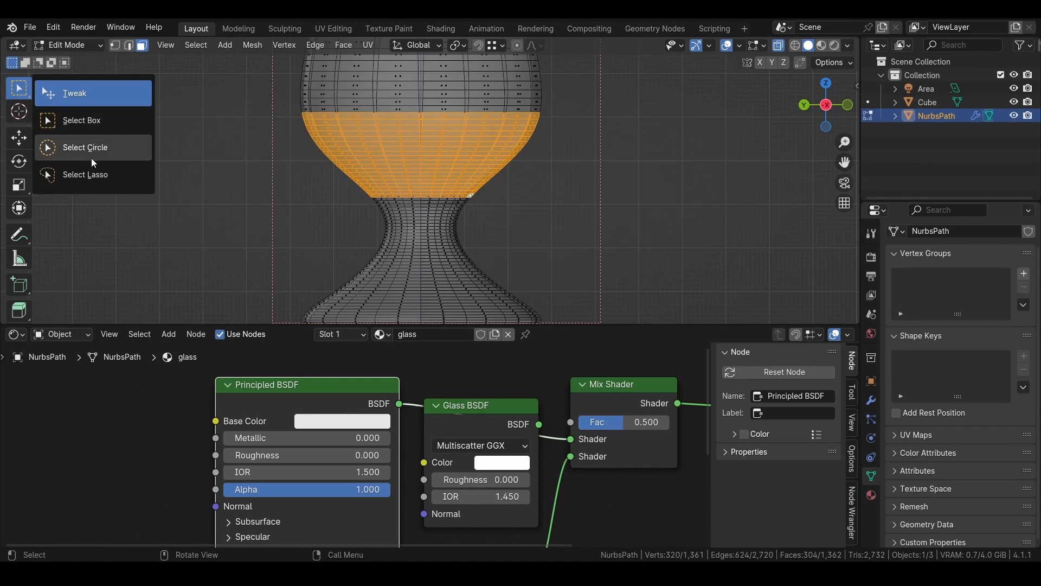
{"action": "left_click", "coordinate": [104, 121]}
Duplicate the selected bowl faces in place and separate the copy into its own object
{"action": "middle_click_drag", "start_coordinate": [461, 206], "coordinate": [568, 230]}
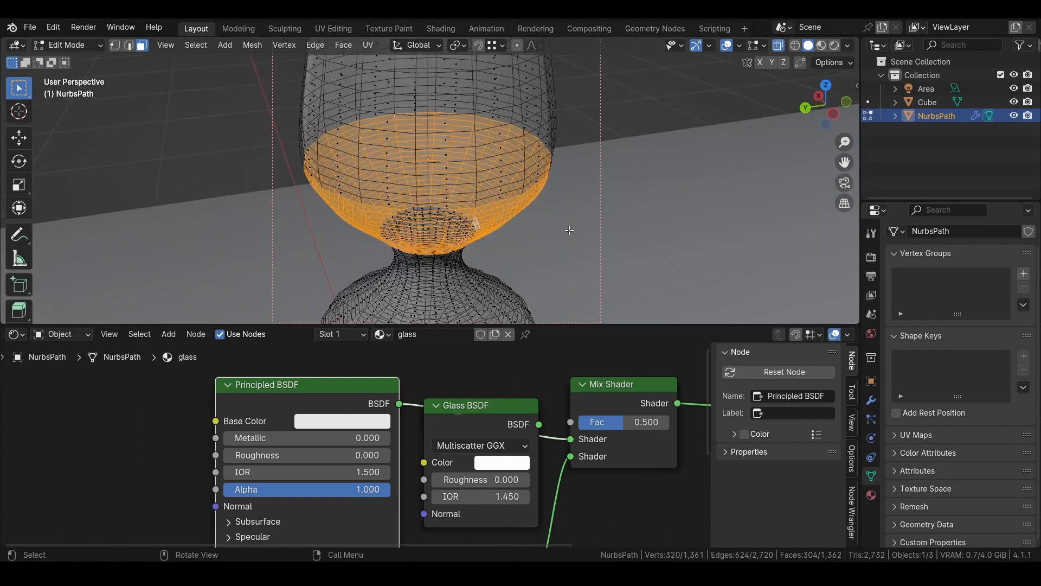
{"action": "key", "text": "shift+d"}
{"action": "right_click", "coordinate": [381, 200]}
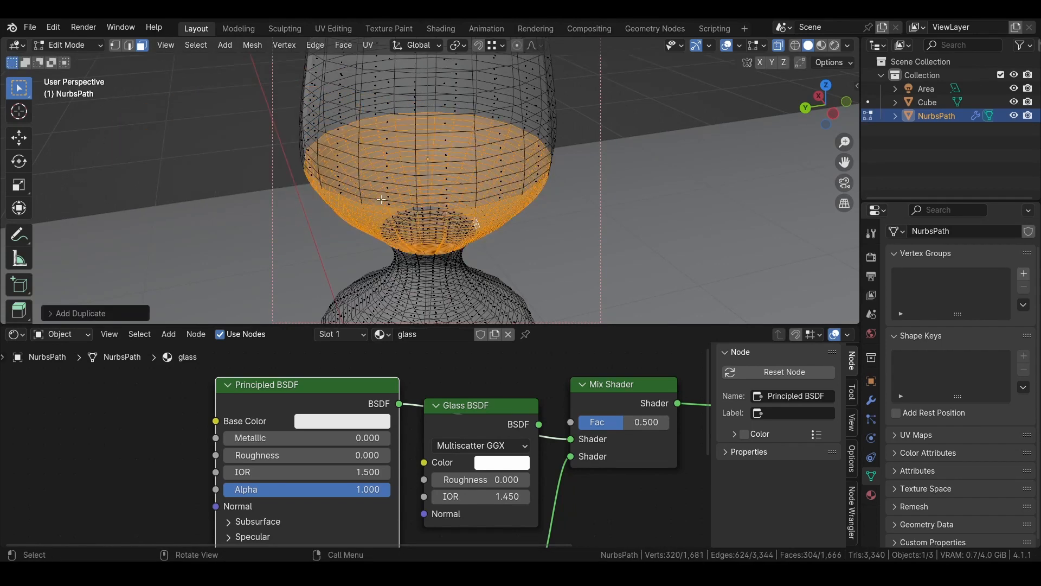
{"action": "key", "text": "p"}
{"action": "left_click", "coordinate": [646, 230]}
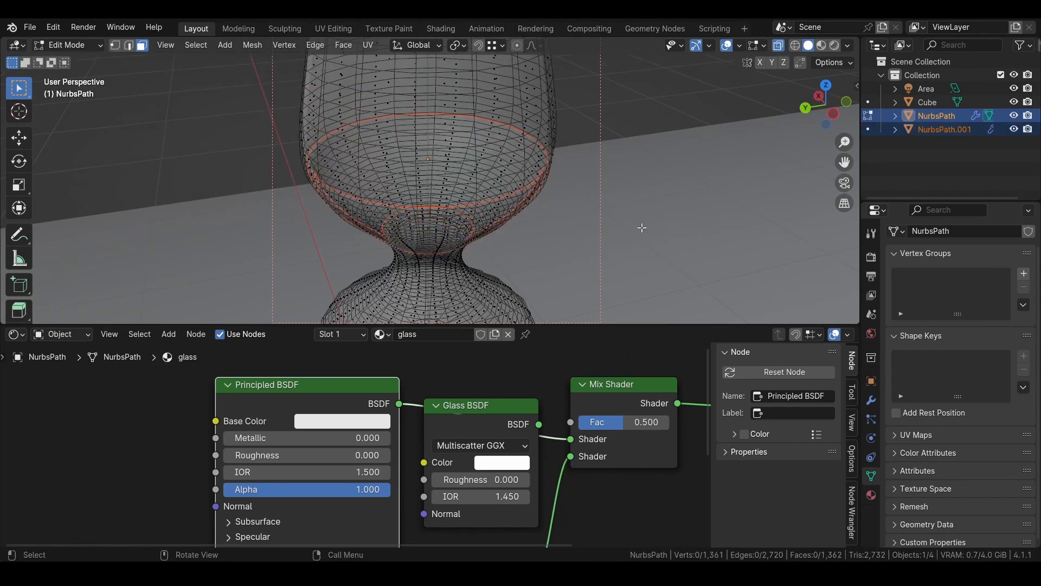
{"action": "key", "text": "Tab"}
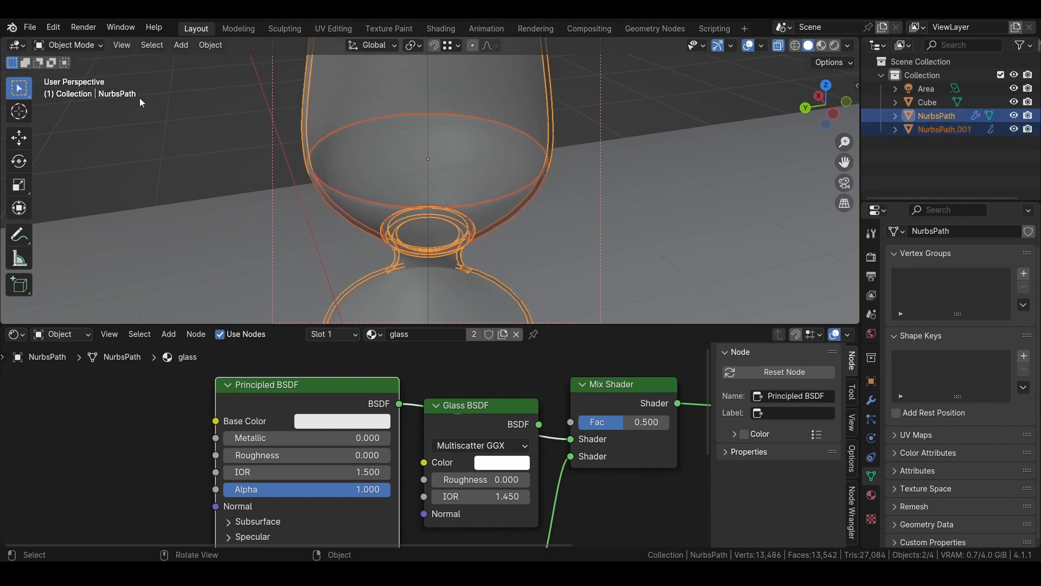
Select the separated bowl piece on its own and scale it down slightly to fit inside the goblet
{"action": "left_click", "coordinate": [950, 129]}
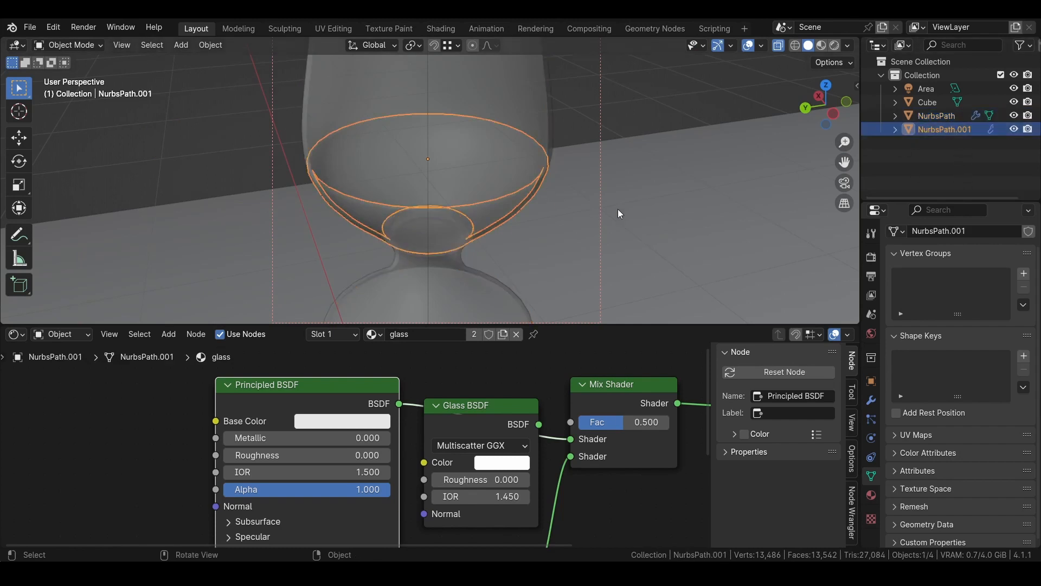
{"action": "key", "text": "s"}
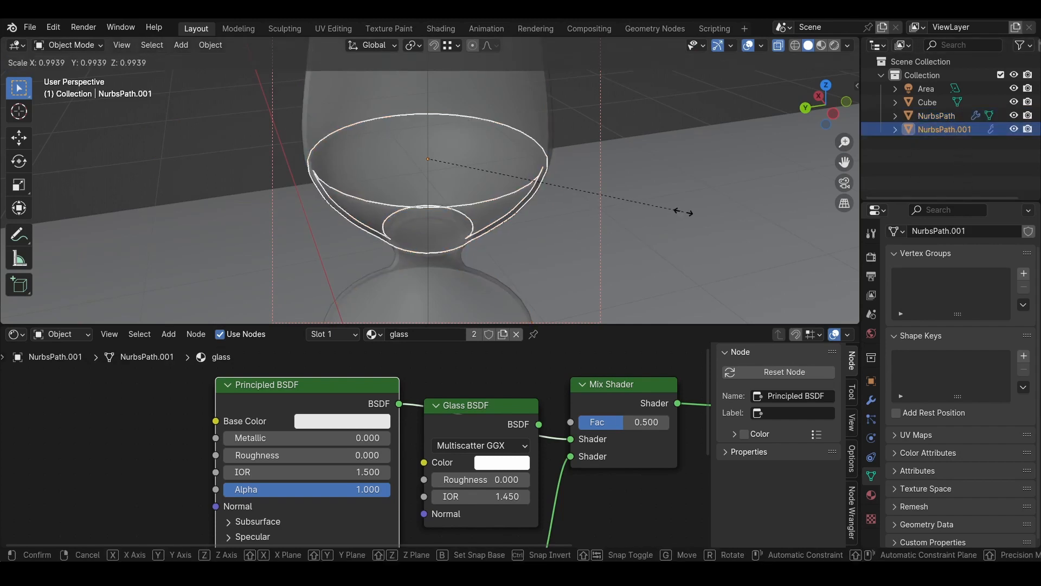
{"action": "left_click", "coordinate": [674, 207]}
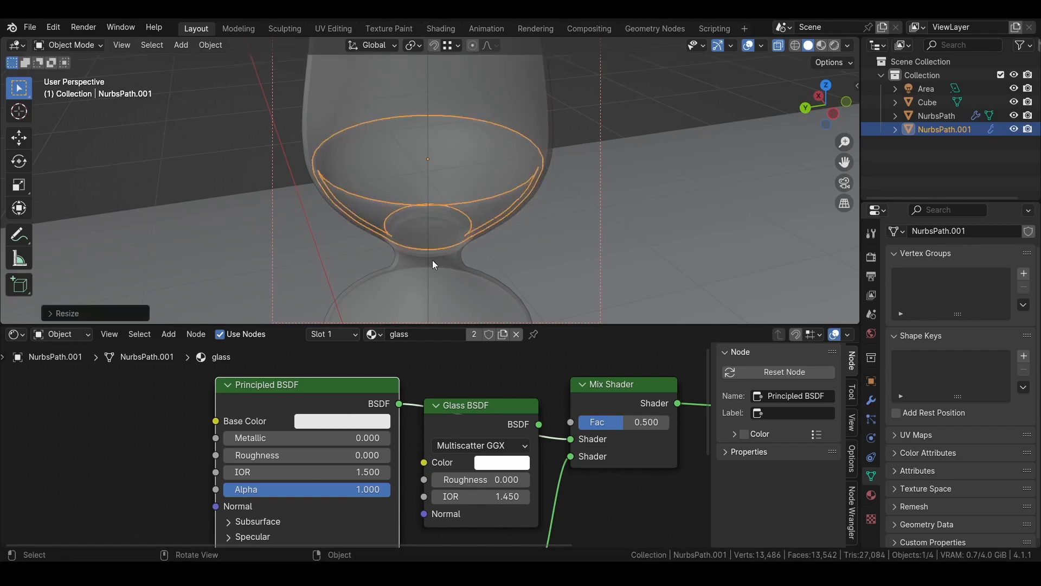
Fill the bottom opening of the separated bowl piece with a face and inset that face
{"action": "scroll", "coordinate": [398, 183], "scroll_direction": "up", "scroll_amount": 2}
{"action": "scroll", "coordinate": [450, 197], "scroll_direction": "up", "scroll_amount": 1}
{"action": "key", "text": "Tab"}
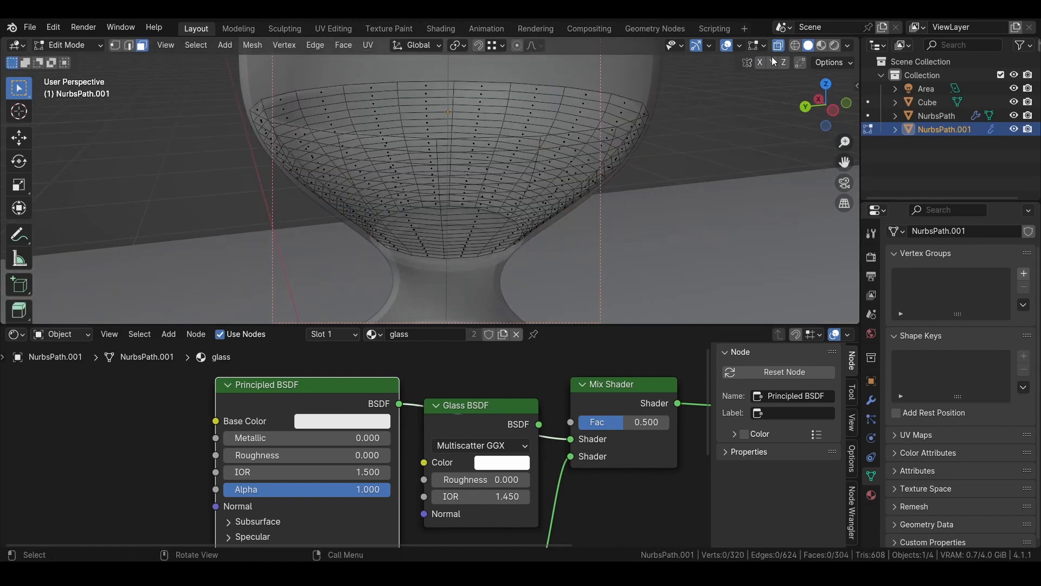
{"action": "middle_click_drag", "start_coordinate": [408, 264], "coordinate": [418, 176]}
{"action": "middle_click_drag", "start_coordinate": [433, 279], "coordinate": [476, 79]}
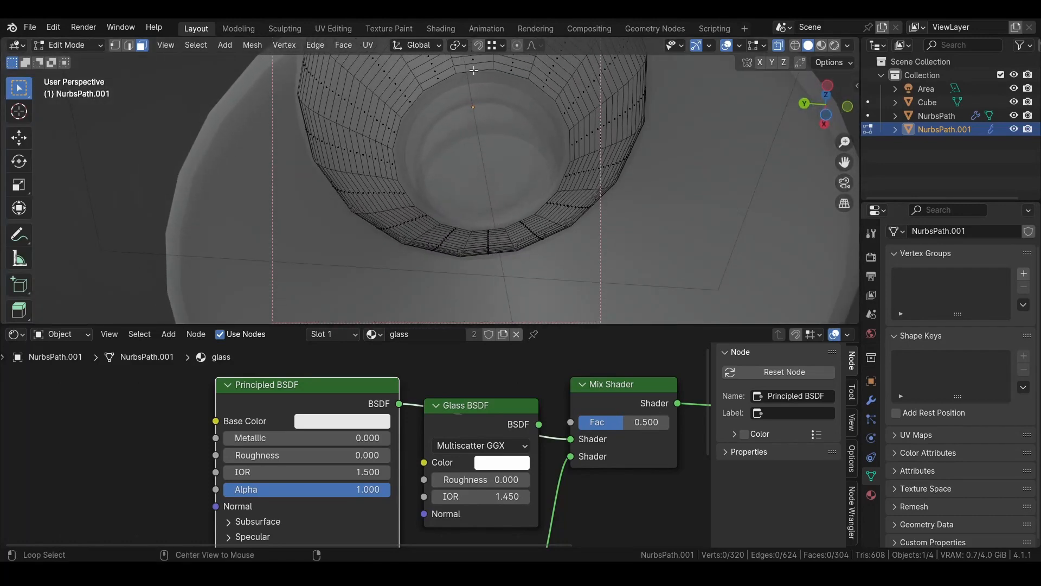
{"action": "key", "text": "2"}
{"action": "left_click", "coordinate": [550, 131], "text": "alt"}
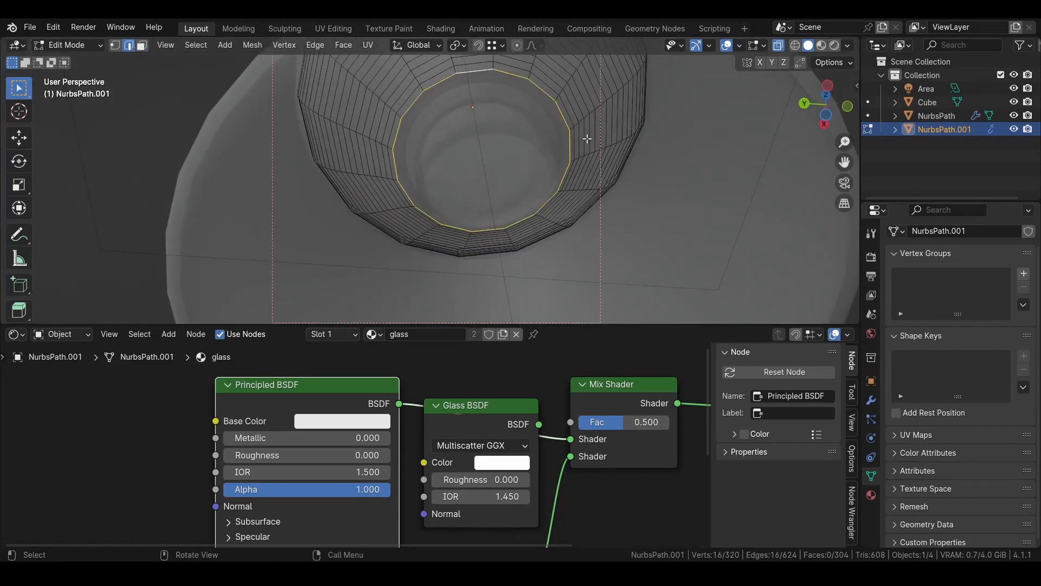
{"action": "key", "text": "f"}
{"action": "key", "text": "i"}
{"action": "left_click", "coordinate": [642, 139]}
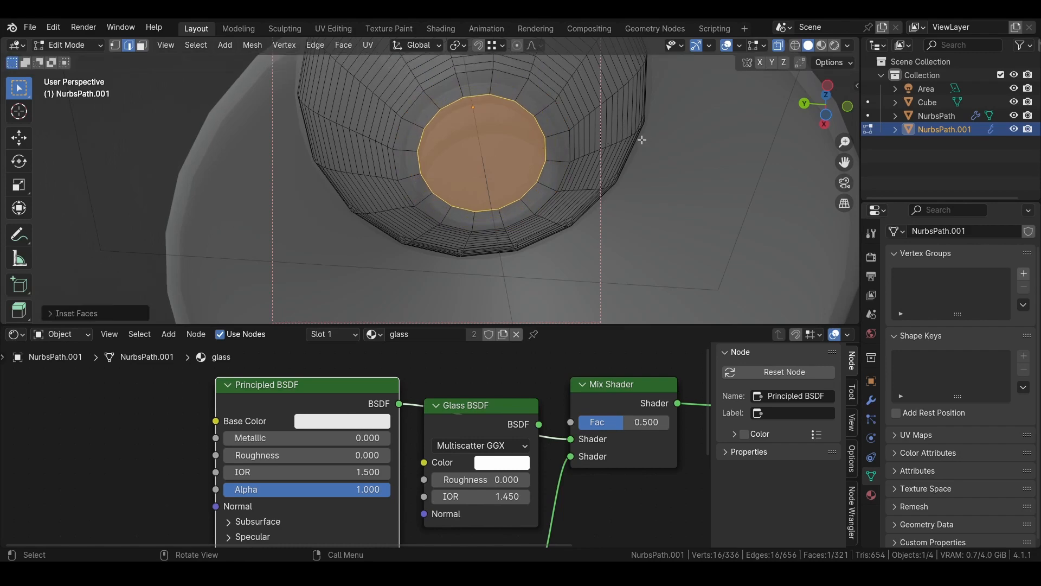
{"action": "key", "text": "Tab"}
Fill the top opening of the separated bowl piece with a face and inset it slightly from the rim
{"action": "middle_click_drag", "start_coordinate": [484, 141], "coordinate": [473, 188]}
{"action": "key", "text": "Tab"}
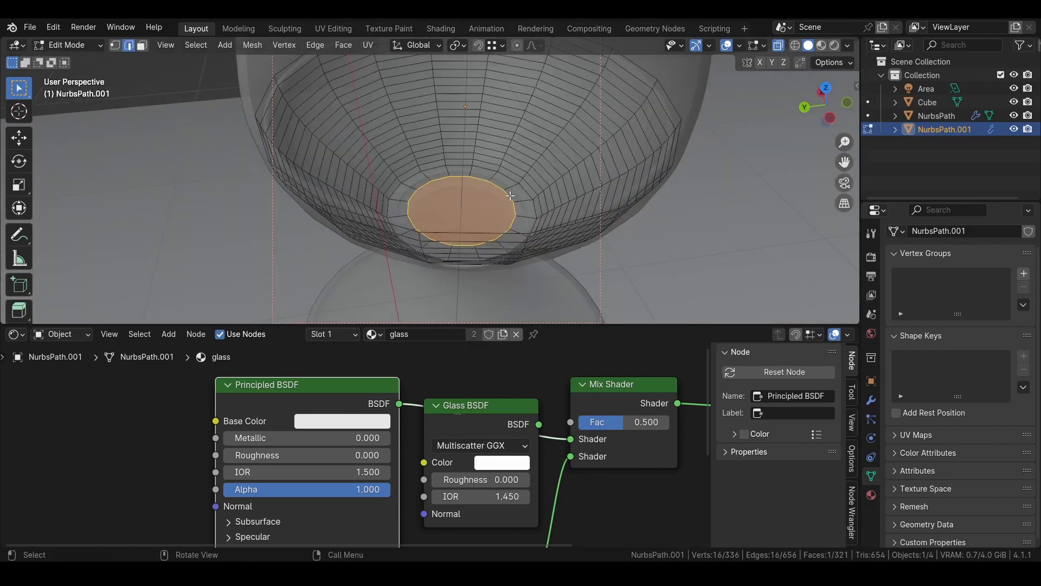
{"action": "left_click", "coordinate": [446, 232], "text": "alt"}
{"action": "key", "text": "f"}
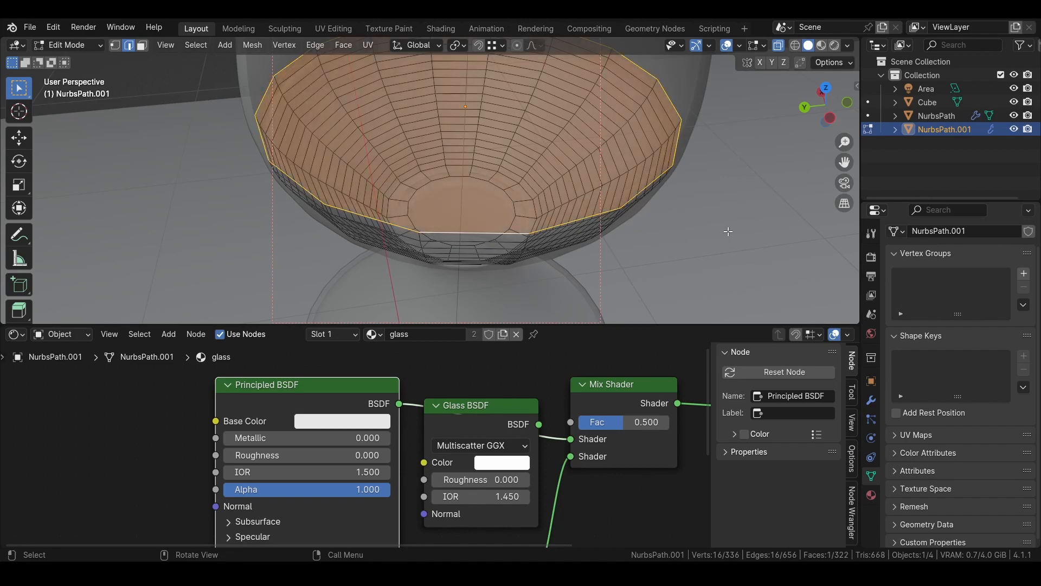
{"action": "key", "text": "i"}
{"action": "left_click", "coordinate": [708, 227]}
{"action": "key", "text": "Tab"}
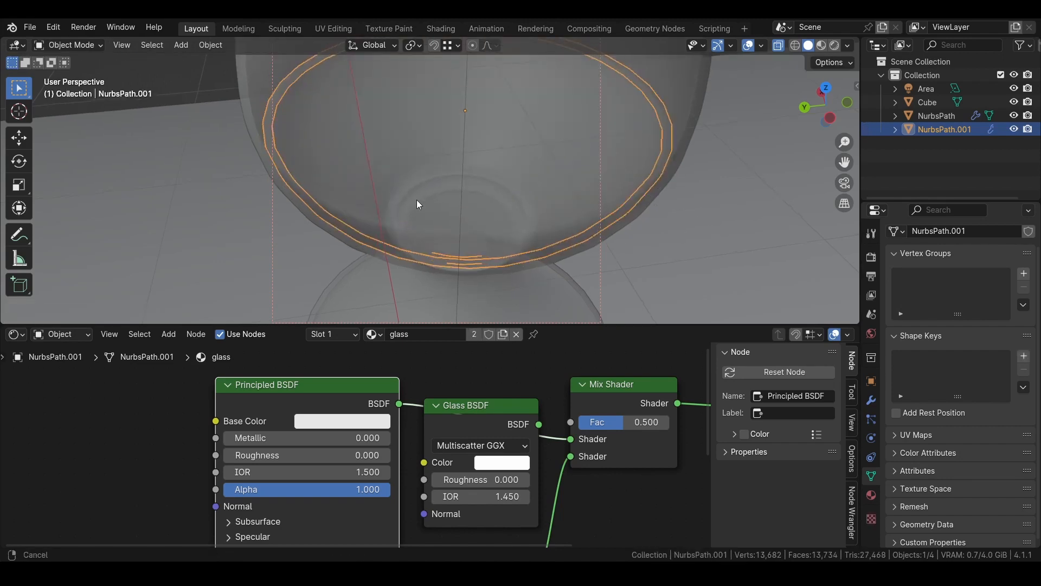
Add a loop cut in the inset ring around the top face and slide it close to the outer rim
{"action": "middle_click_drag", "start_coordinate": [418, 204], "coordinate": [404, 228]}
{"action": "key", "text": "Tab"}
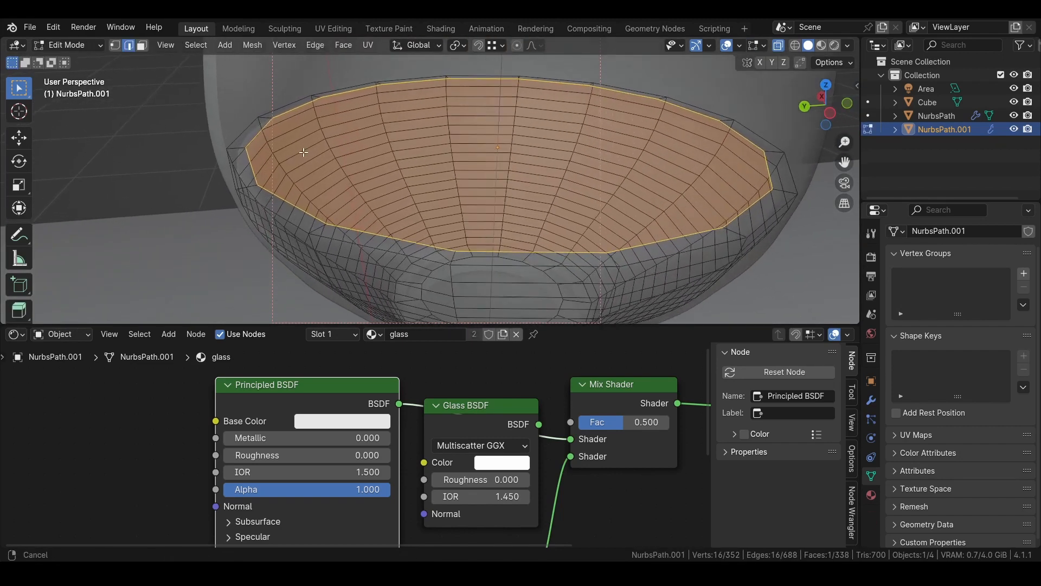
{"action": "scroll", "coordinate": [303, 152], "scroll_direction": "up", "scroll_amount": 3}
{"action": "key", "text": "ctrl+r"}
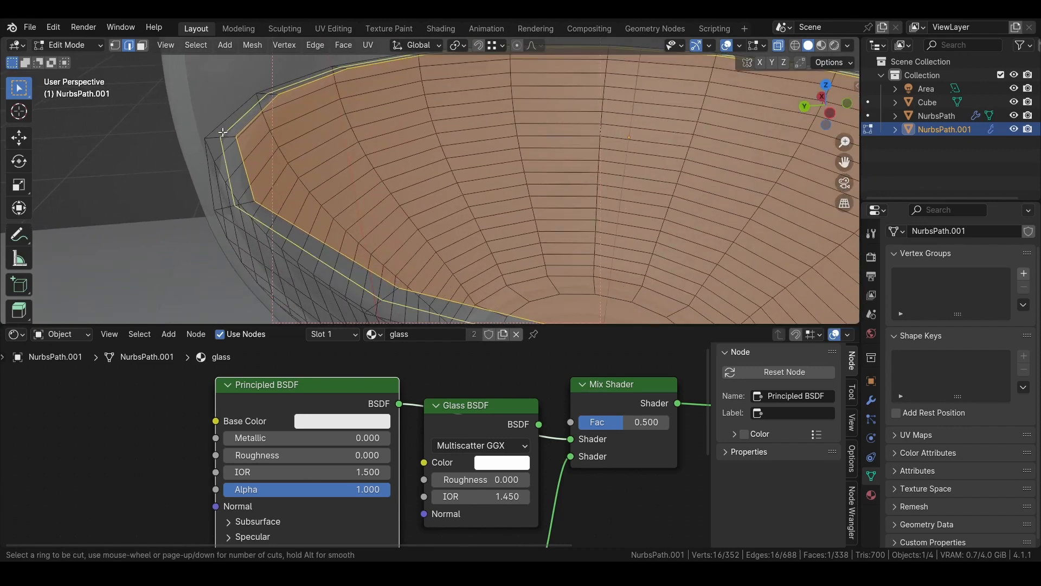
{"action": "left_click", "coordinate": [222, 132]}
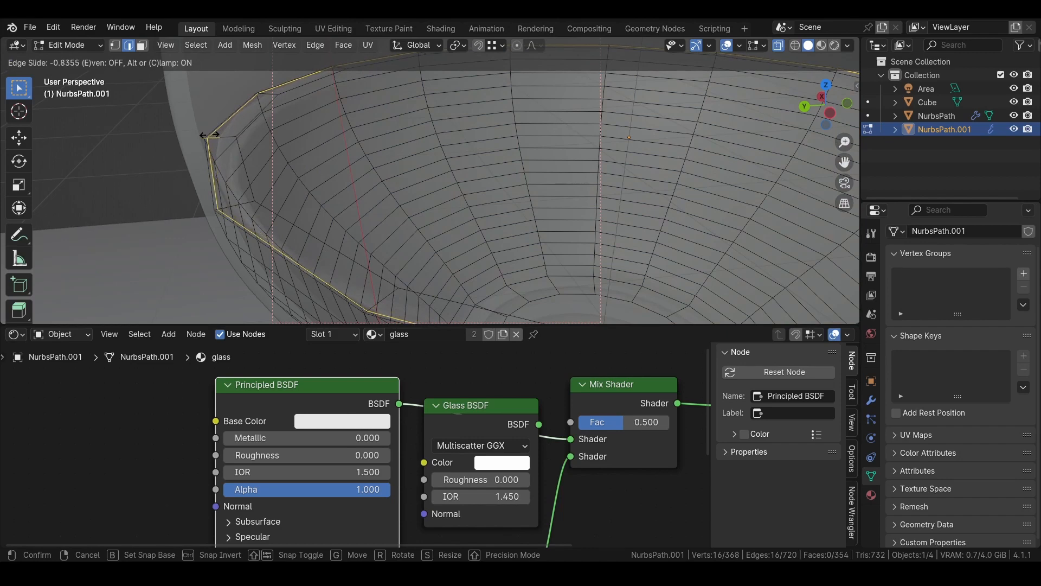
{"action": "left_click", "coordinate": [222, 136]}
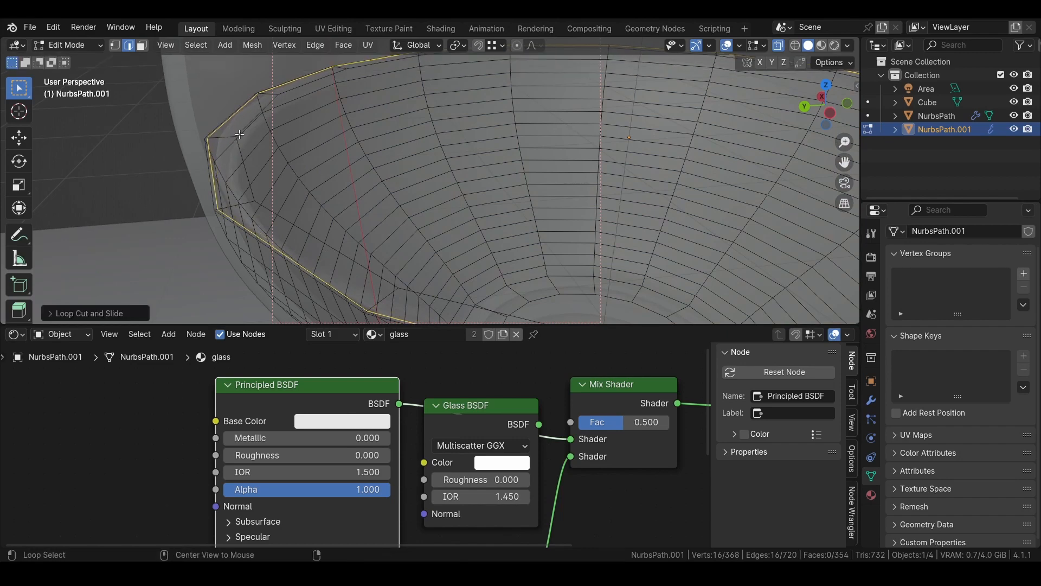
Select the inner top face of the bowl piece and lower it slightly along the Z axis
{"action": "left_click", "coordinate": [239, 139]}
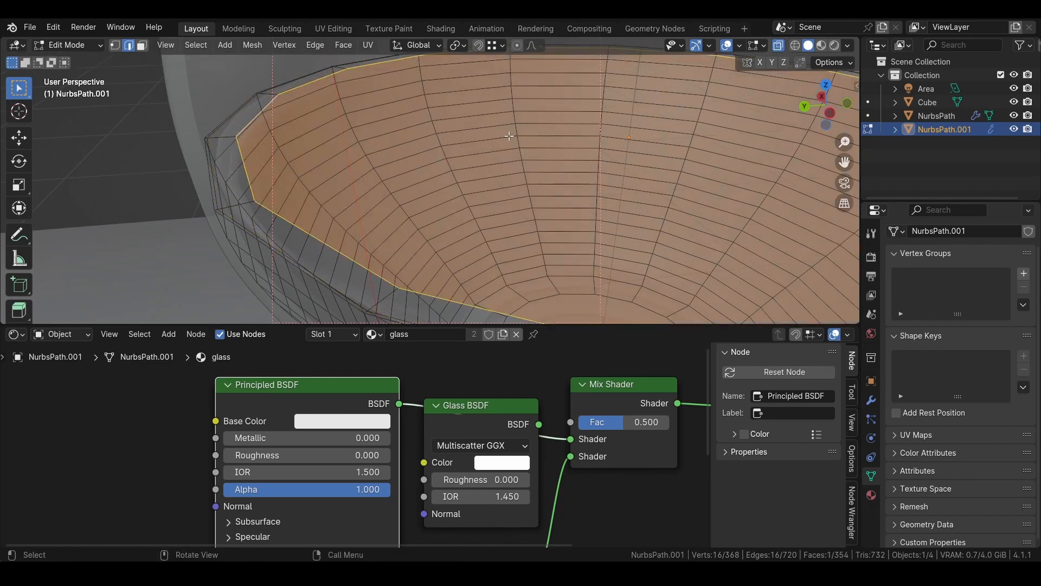
{"action": "key", "text": "g"}
{"action": "key", "text": "z"}
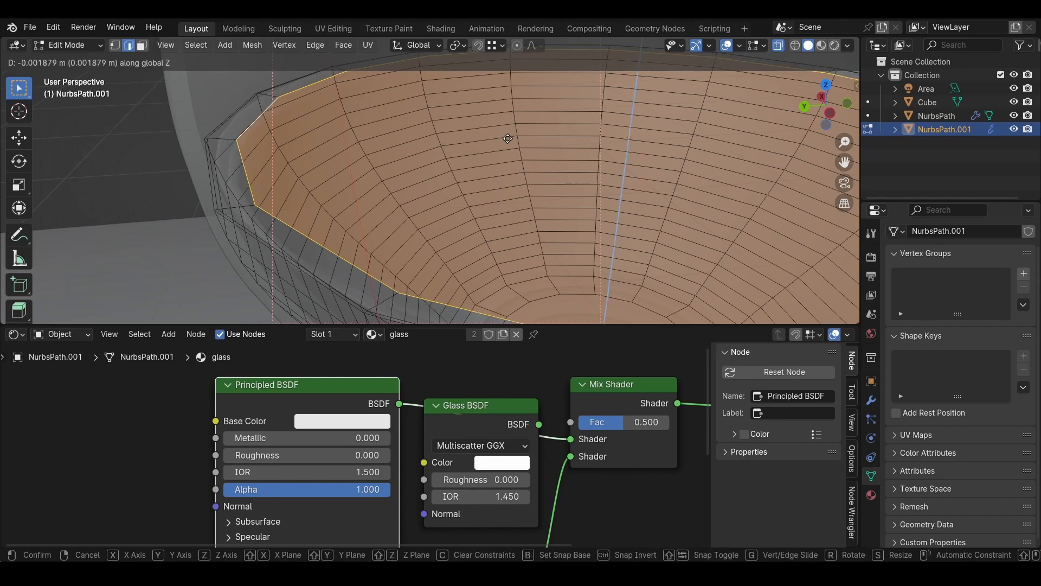
{"action": "left_click", "coordinate": [353, 142]}
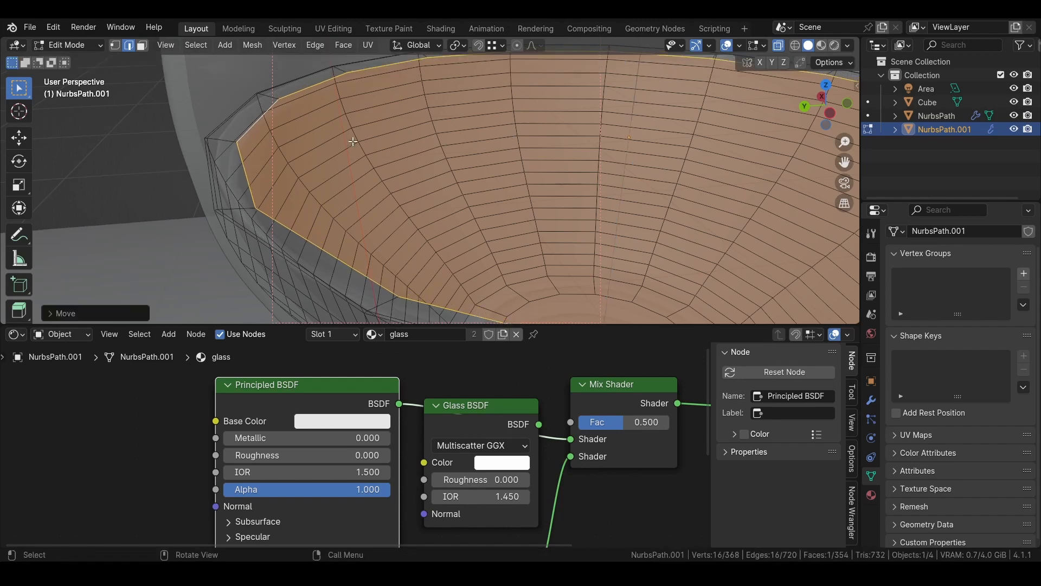
{"action": "mouse_move", "coordinate": [230, 138]}
{"action": "middle_mouse_down"}
{"action": "mouse_move", "coordinate": [233, 107]}
{"action": "mouse_move", "coordinate": [212, 105]}
{"action": "mouse_move", "coordinate": [217, 124]}
{"action": "middle_mouse_up"}
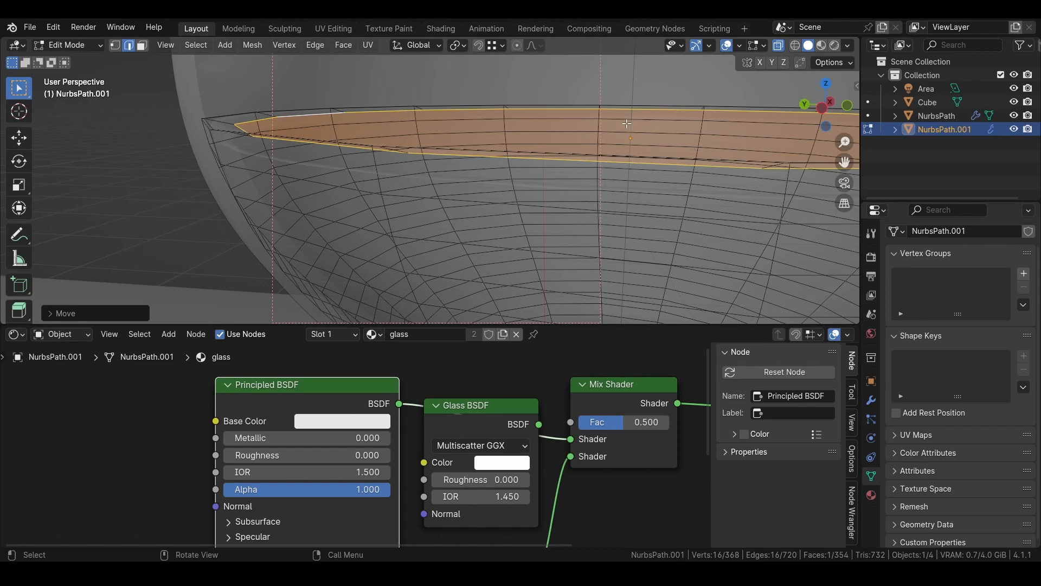
Leave mesh editing on the bowl liquid piece and make its glass material an independent copy
{"action": "scroll", "coordinate": [287, 157], "scroll_direction": "down", "scroll_amount": 4}
{"action": "key", "text": "Tab"}
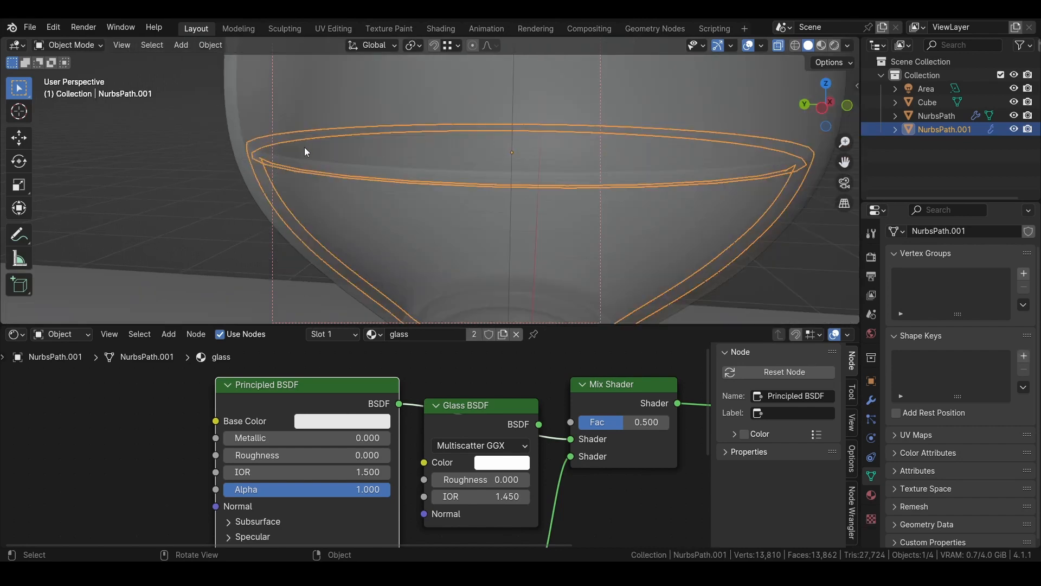
{"action": "scroll", "coordinate": [304, 148], "scroll_direction": "down", "scroll_amount": 6}
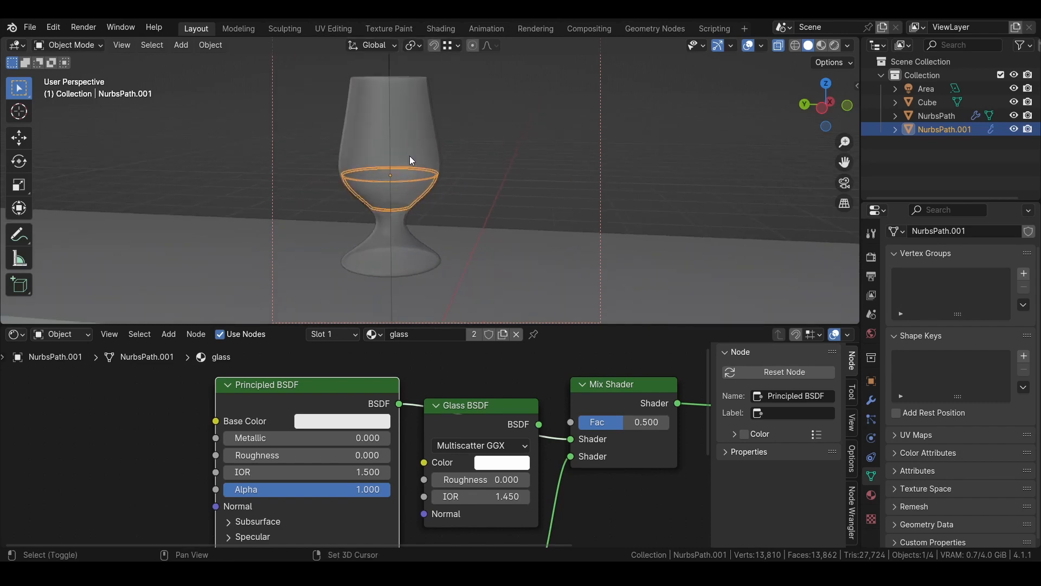
{"action": "middle_click_drag", "start_coordinate": [410, 160], "coordinate": [440, 215], "text": "shift"}
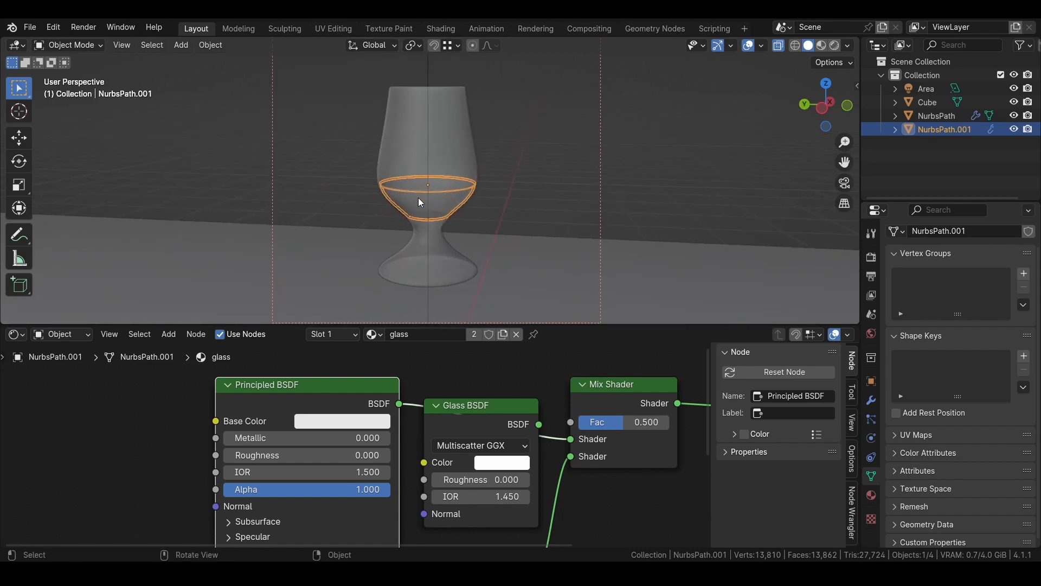
{"action": "left_click", "coordinate": [506, 338]}
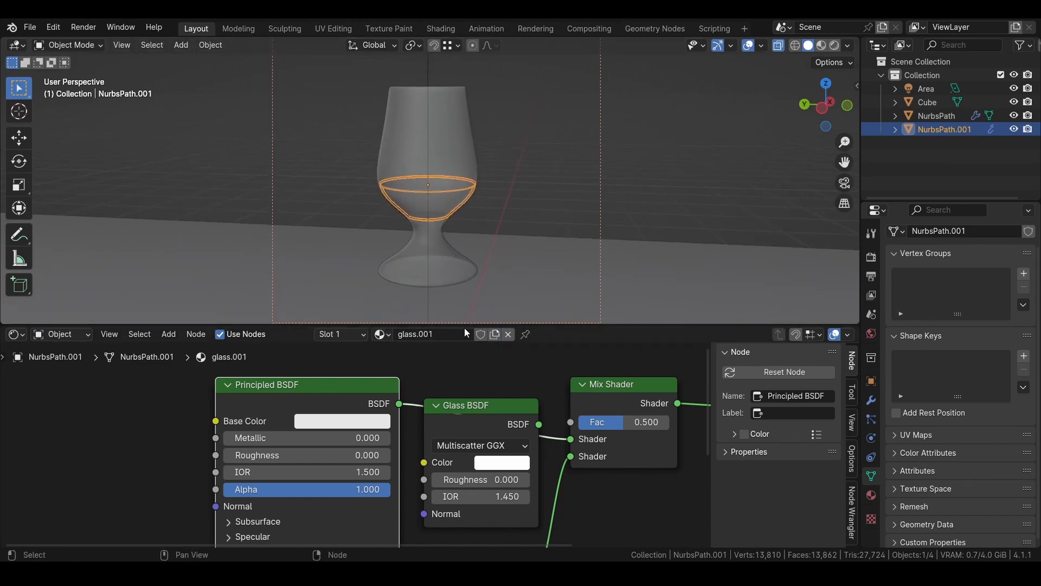
Move the Principled BSDF node of the copied material away from the Glass BSDF and set its base color to orange
{"action": "left_click_drag", "start_coordinate": [344, 397], "coordinate": [214, 396]}
{"action": "left_click", "coordinate": [212, 419]}
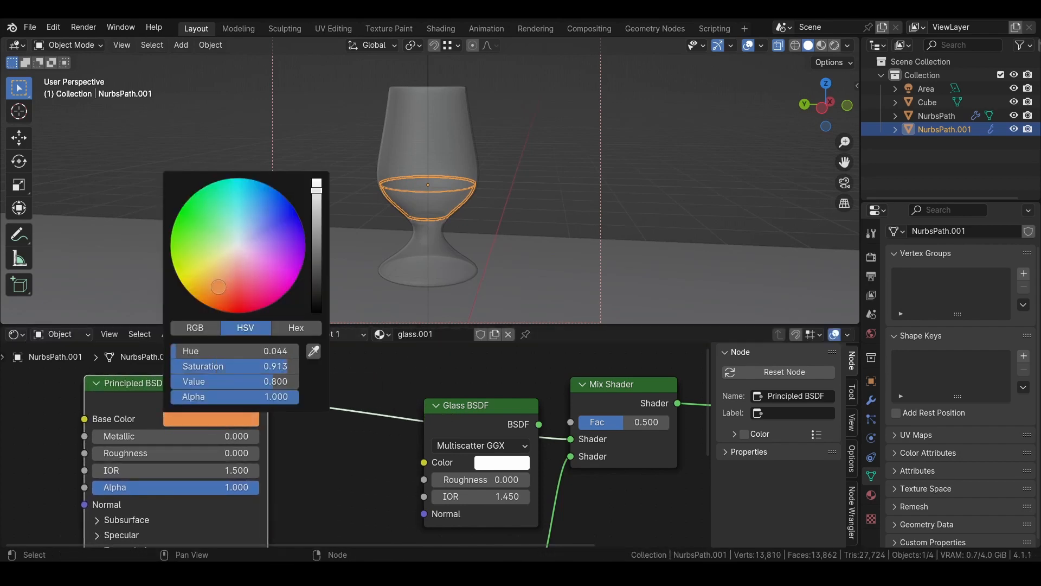
{"action": "left_click_drag", "start_coordinate": [216, 287], "coordinate": [215, 289]}
{"action": "middle_click_drag", "start_coordinate": [286, 453], "coordinate": [340, 413]}
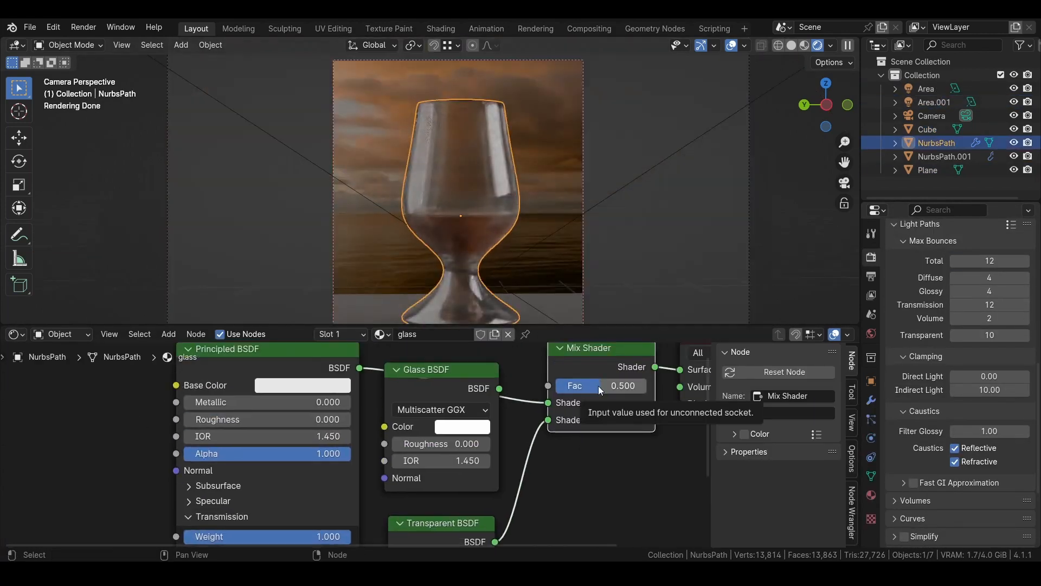
Set the viewport render samples to 1000 and enable GPU use in the viewport denoising options
{"action": "scroll", "coordinate": [926, 510], "scroll_direction": "up", "scroll_amount": 10}
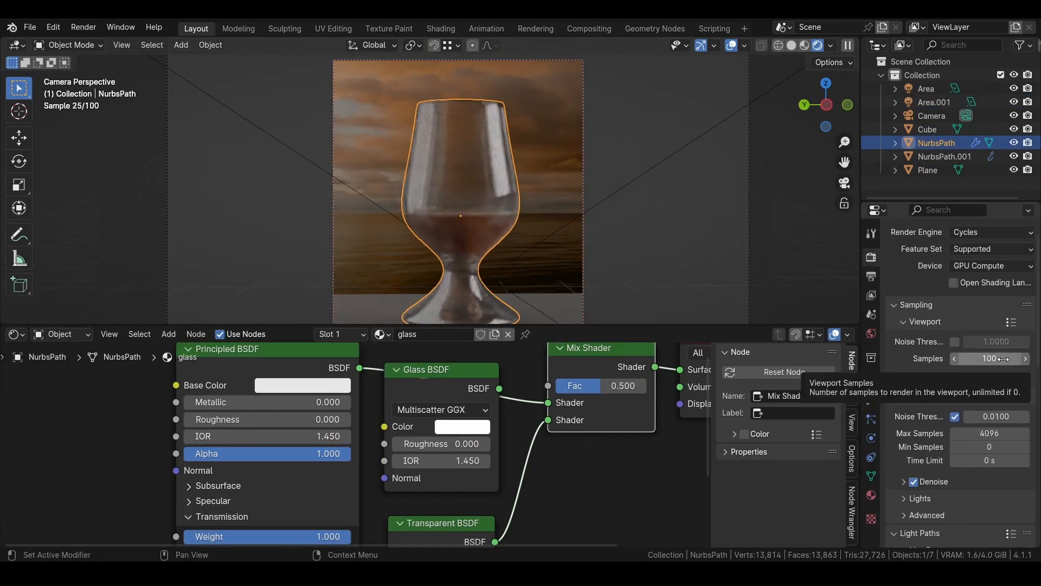
{"action": "left_click", "coordinate": [989, 358]}
{"action": "type", "text": "1000"}
{"action": "key", "text": "Return"}
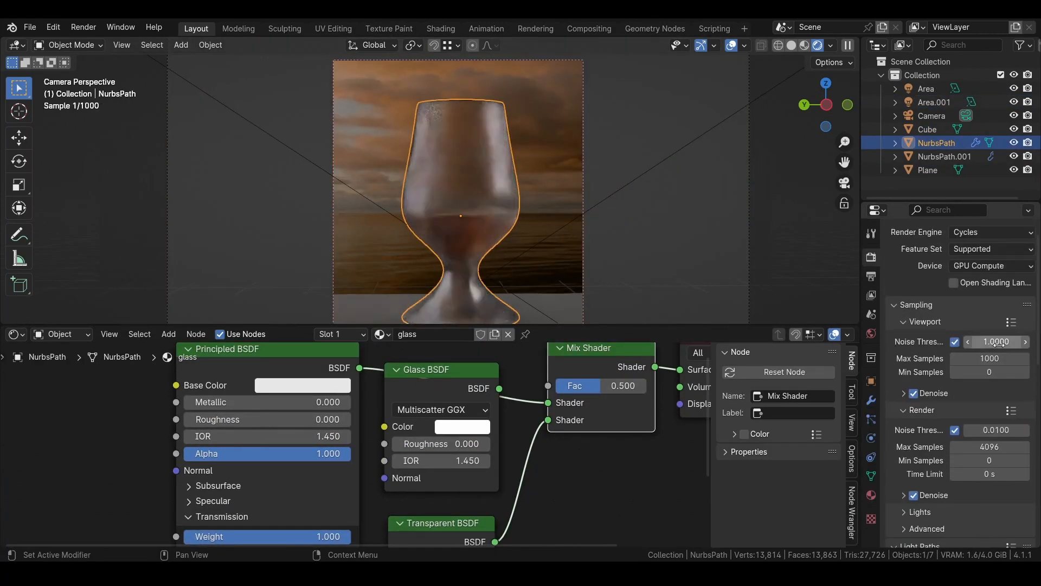
{"action": "left_click", "coordinate": [908, 397]}
{"action": "middle_click_drag", "start_coordinate": [908, 400], "coordinate": [907, 264]}
{"action": "left_click", "coordinate": [981, 337]}
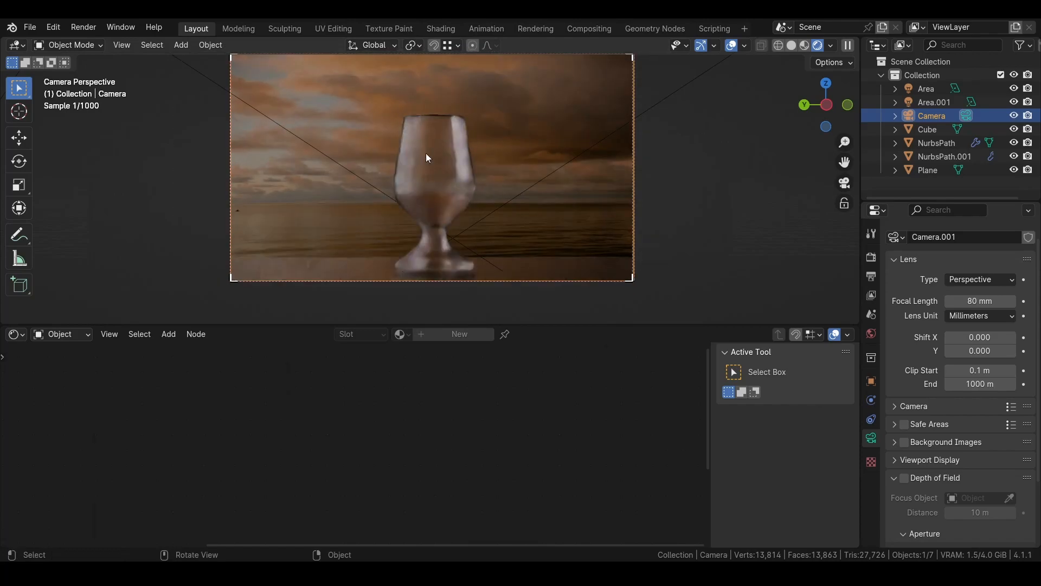
Select the goblet, bring up the render properties and save the file
{"action": "left_click", "coordinate": [427, 157]}
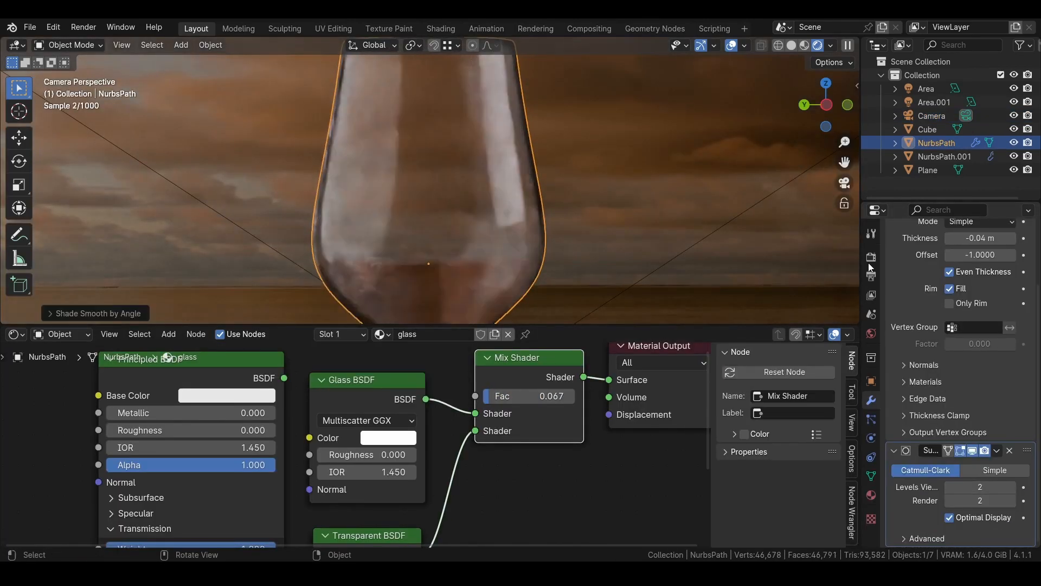
{"action": "left_click", "coordinate": [870, 259]}
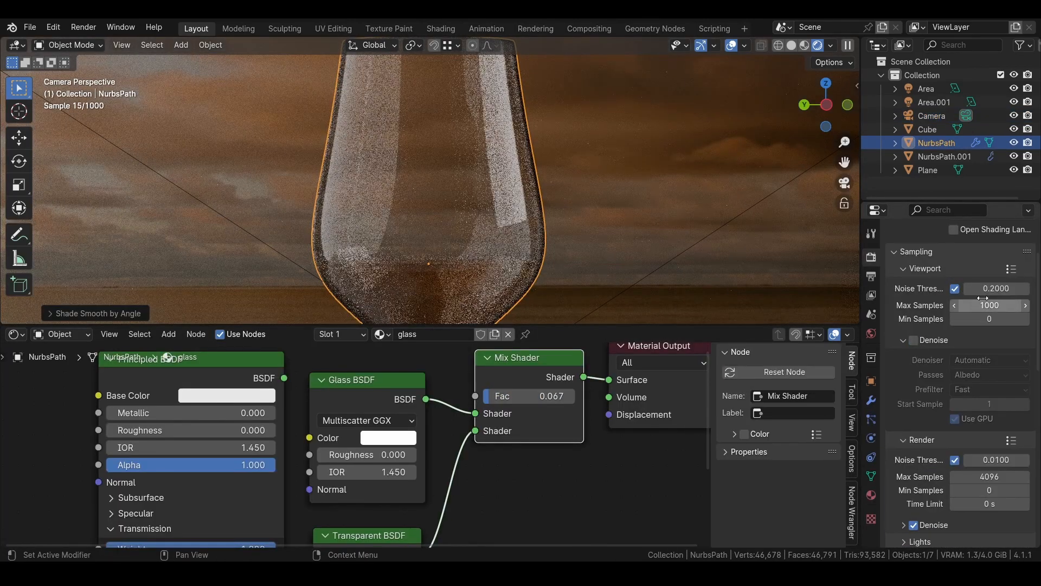
{"action": "key", "text": "ctrl+s"}
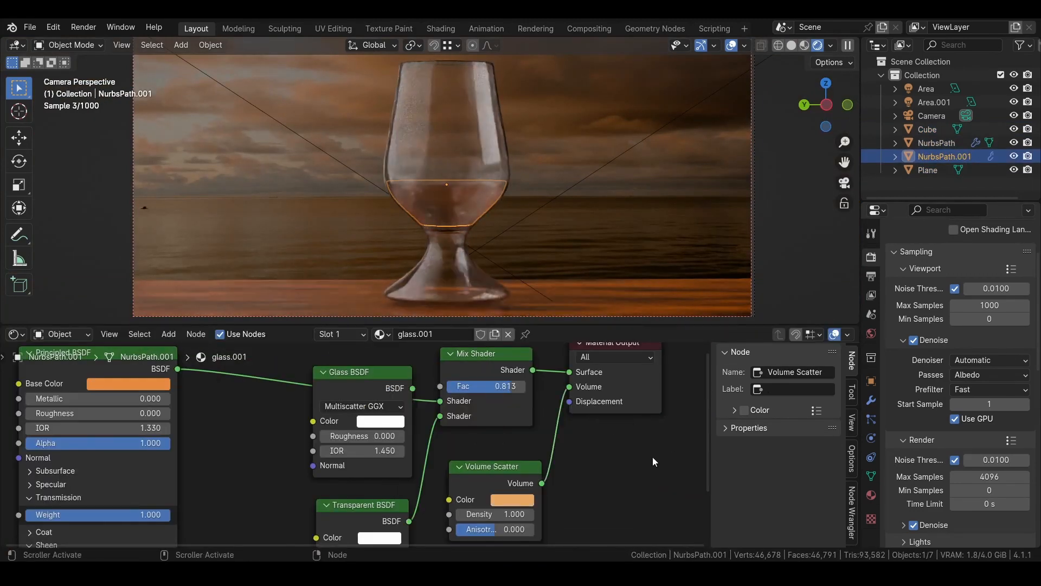
Choose a different look for the AgX view transform in the scene's color management
{"action": "scroll", "coordinate": [900, 313], "scroll_direction": "down", "scroll_amount": 18}
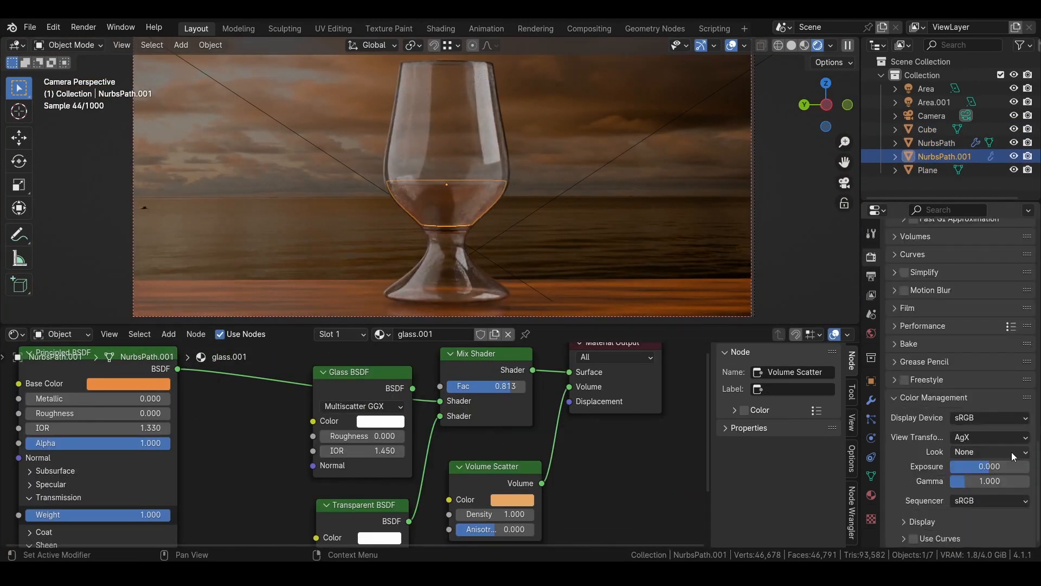
{"action": "left_click", "coordinate": [1010, 451]}
{"action": "left_click", "coordinate": [990, 384]}
{"action": "left_click", "coordinate": [1004, 454]}
{"action": "scroll", "coordinate": [458, 70], "scroll_direction": "down", "scroll_amount": 3}
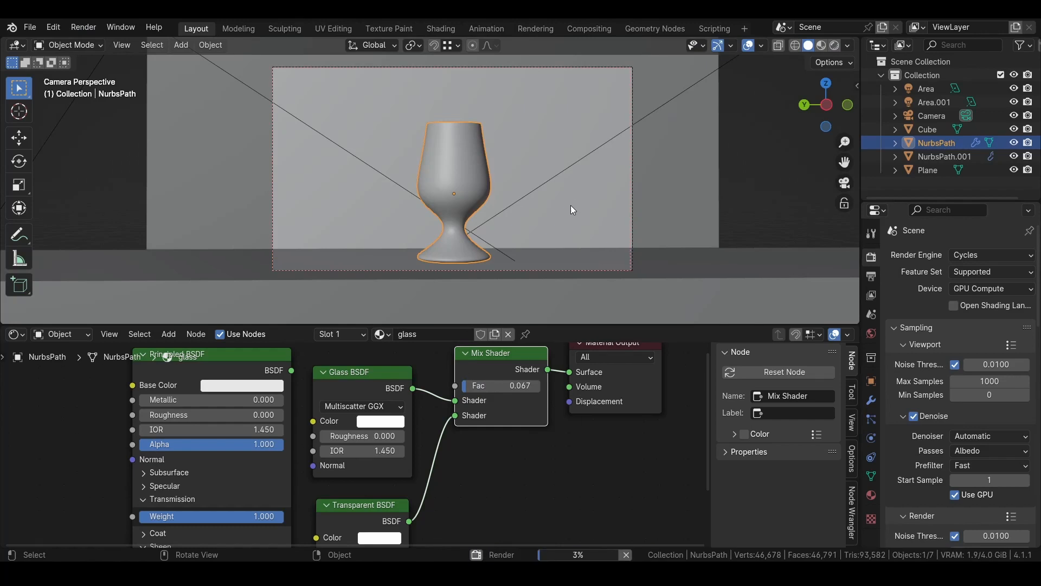
Examine the memory, acceleration structure and final render options in the render performance settings
{"action": "scroll", "coordinate": [916, 442], "scroll_direction": "down", "scroll_amount": 20}
{"action": "left_click", "coordinate": [914, 368]}
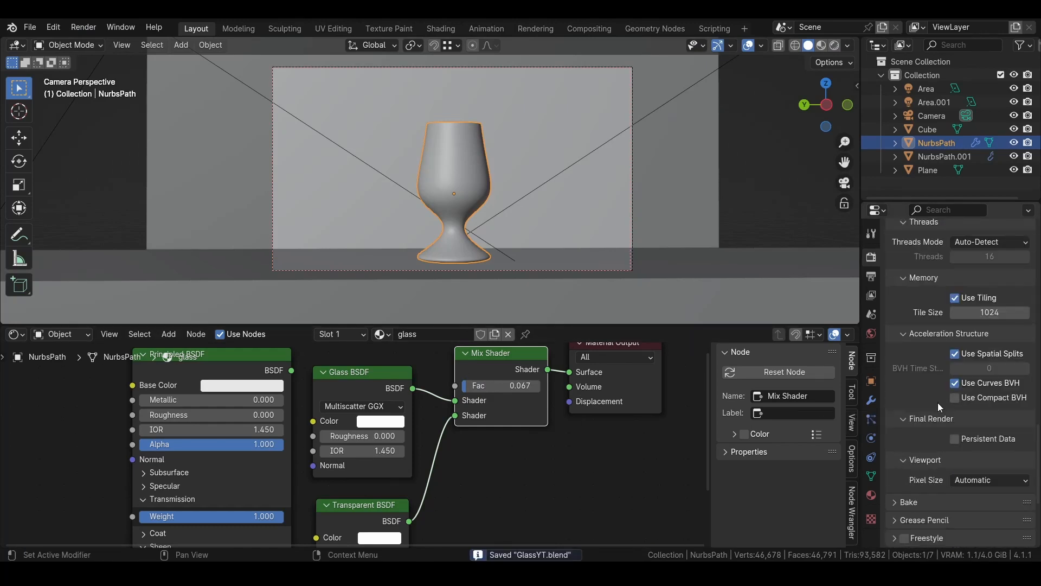
{"action": "scroll", "coordinate": [938, 403], "scroll_direction": "down", "scroll_amount": 10}
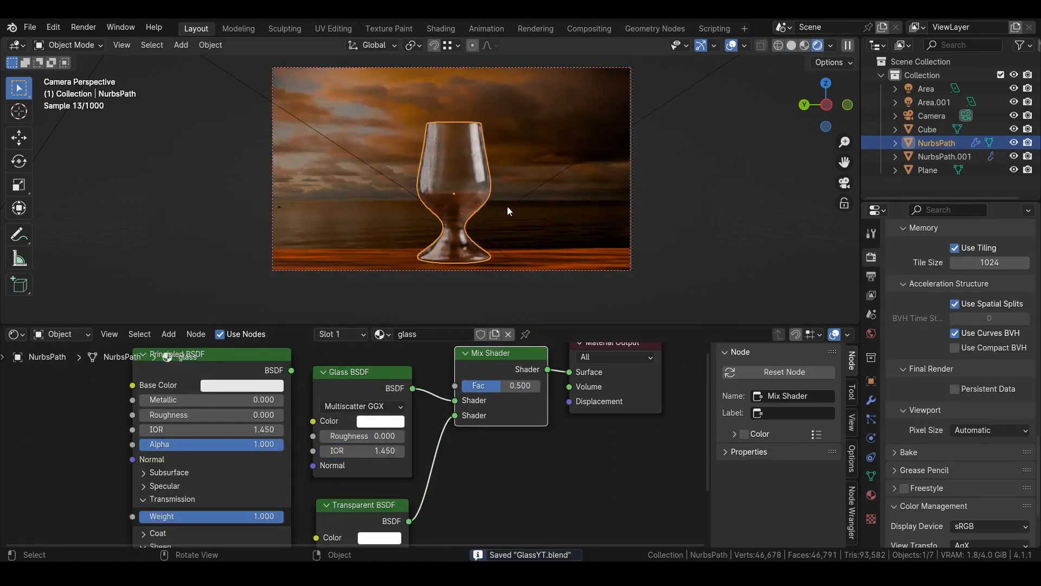
Switch the viewport to solid shading and render the final image from the camera
{"action": "key", "text": "z"}
{"action": "key", "text": "F12"}
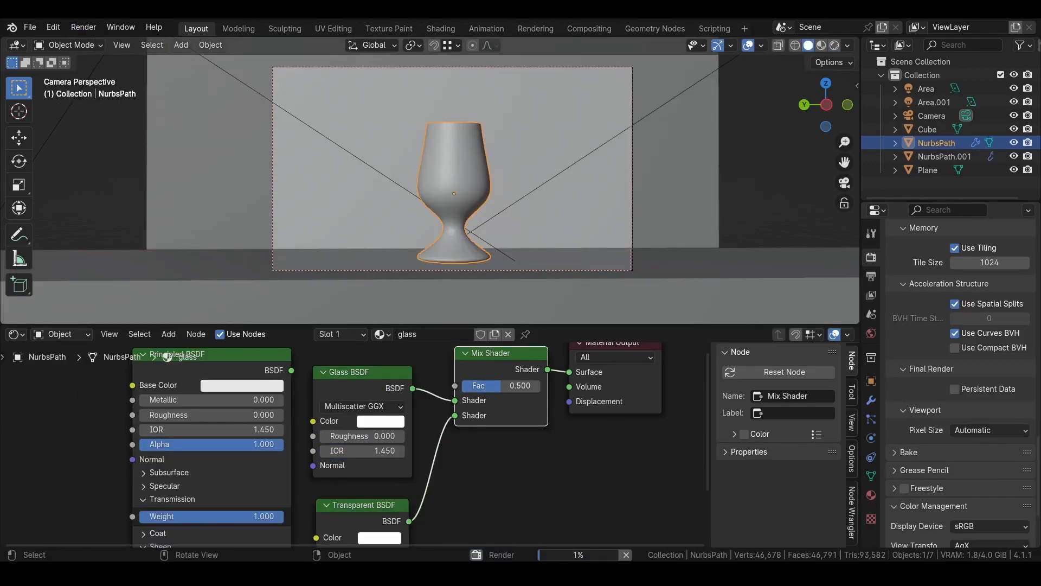